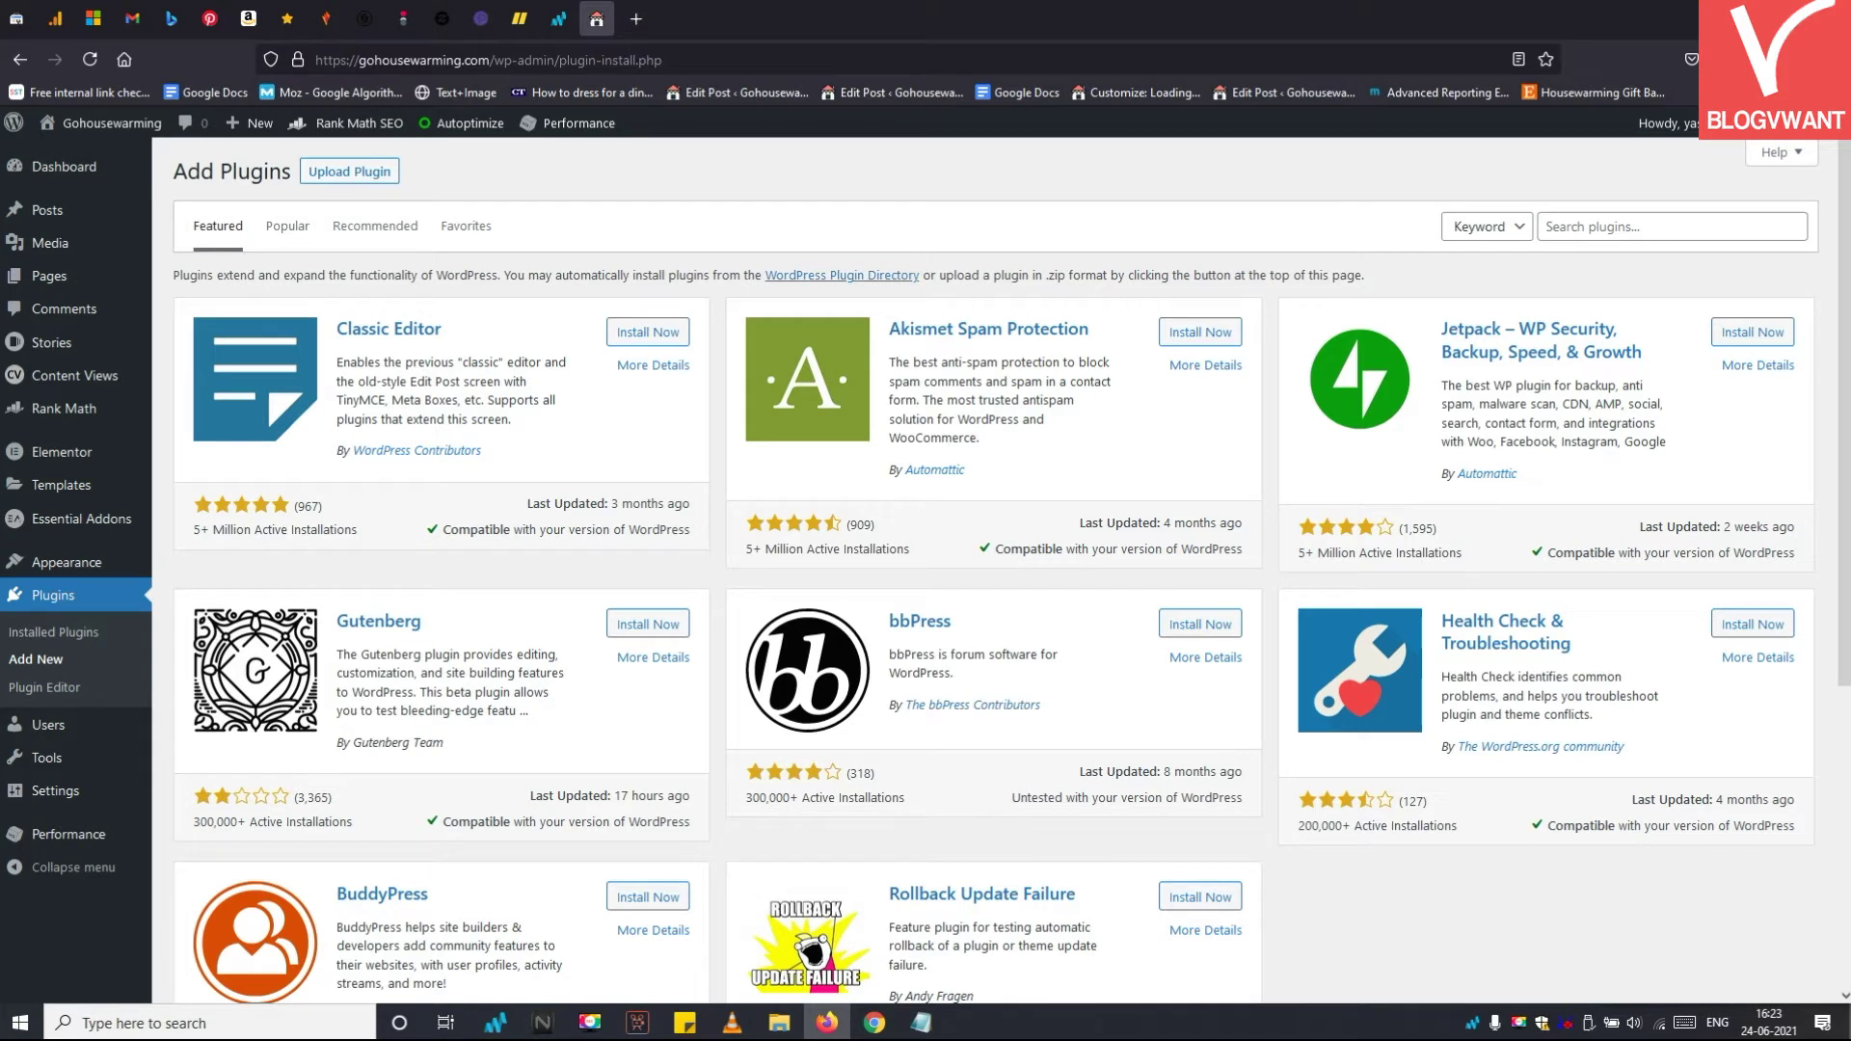
Search for 'wp mail smtp', then install and activate WP Mail SMTP by WPForms.
click(1597, 228)
text(wp mail smtp)
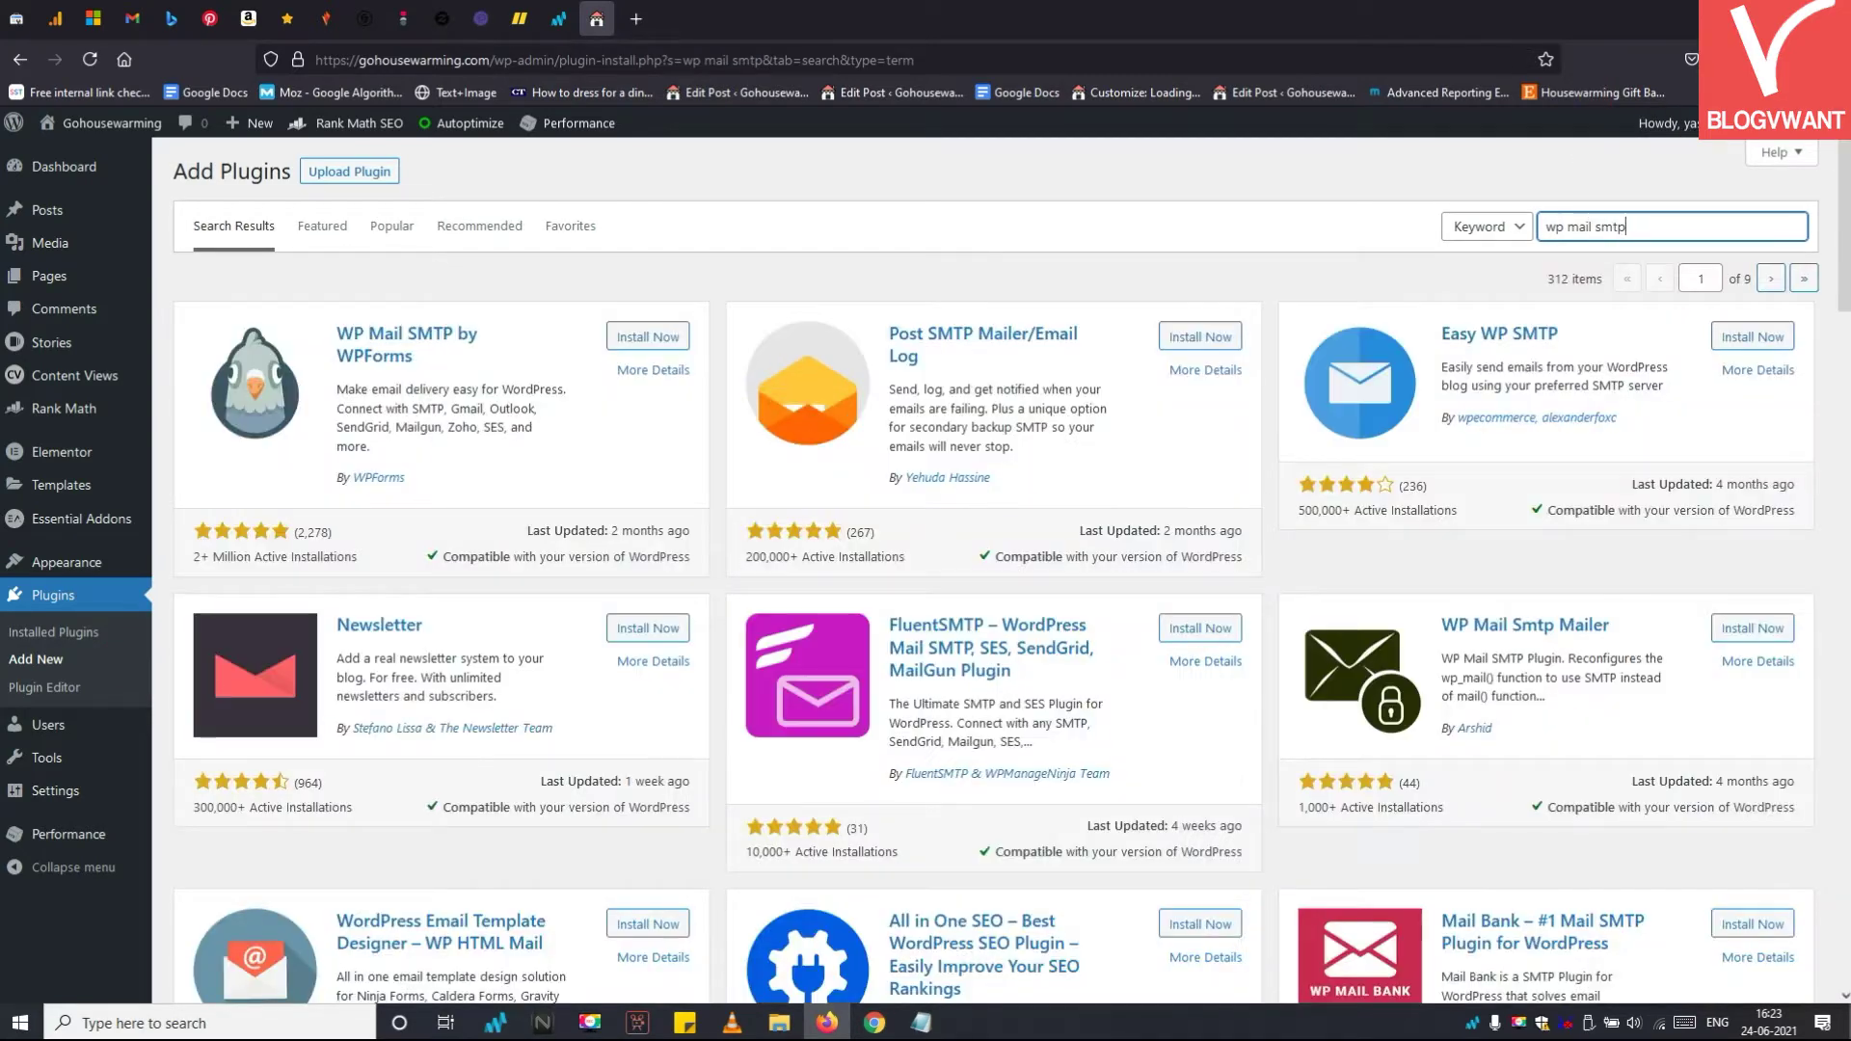
click(664, 333)
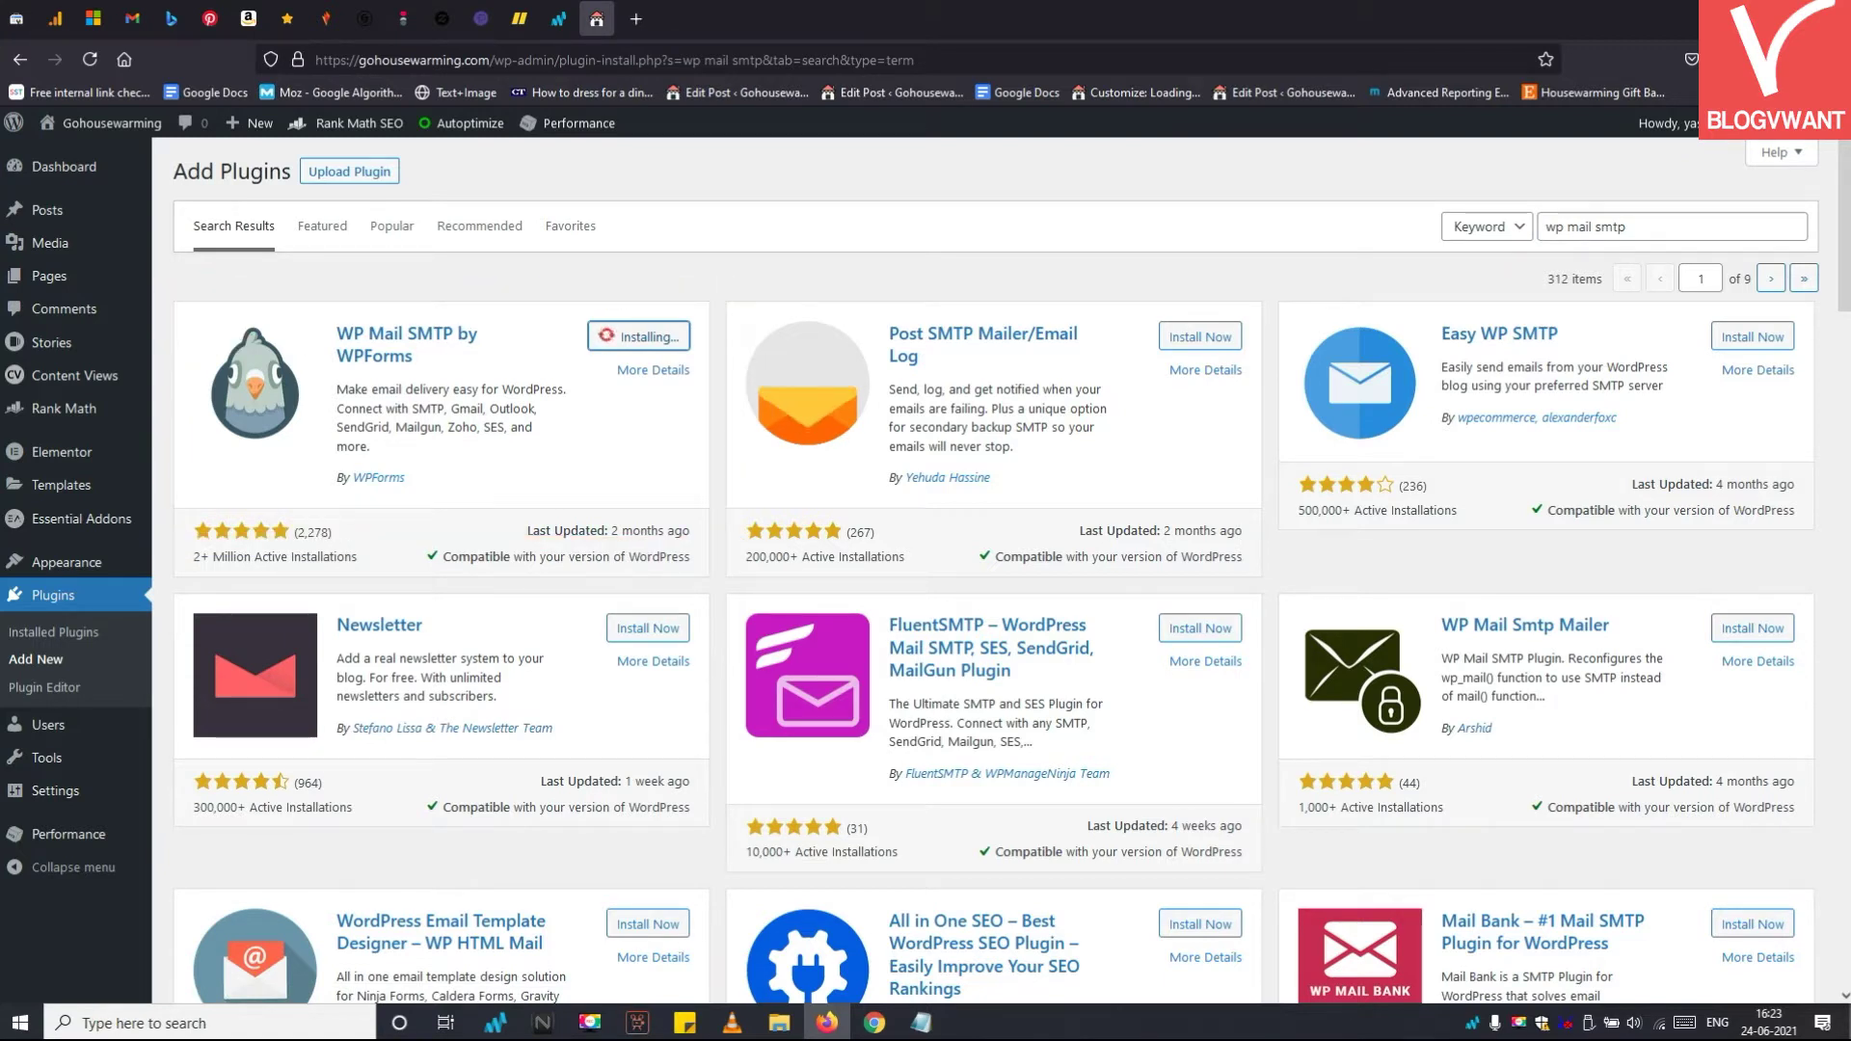
key(Tab)
key(Return)
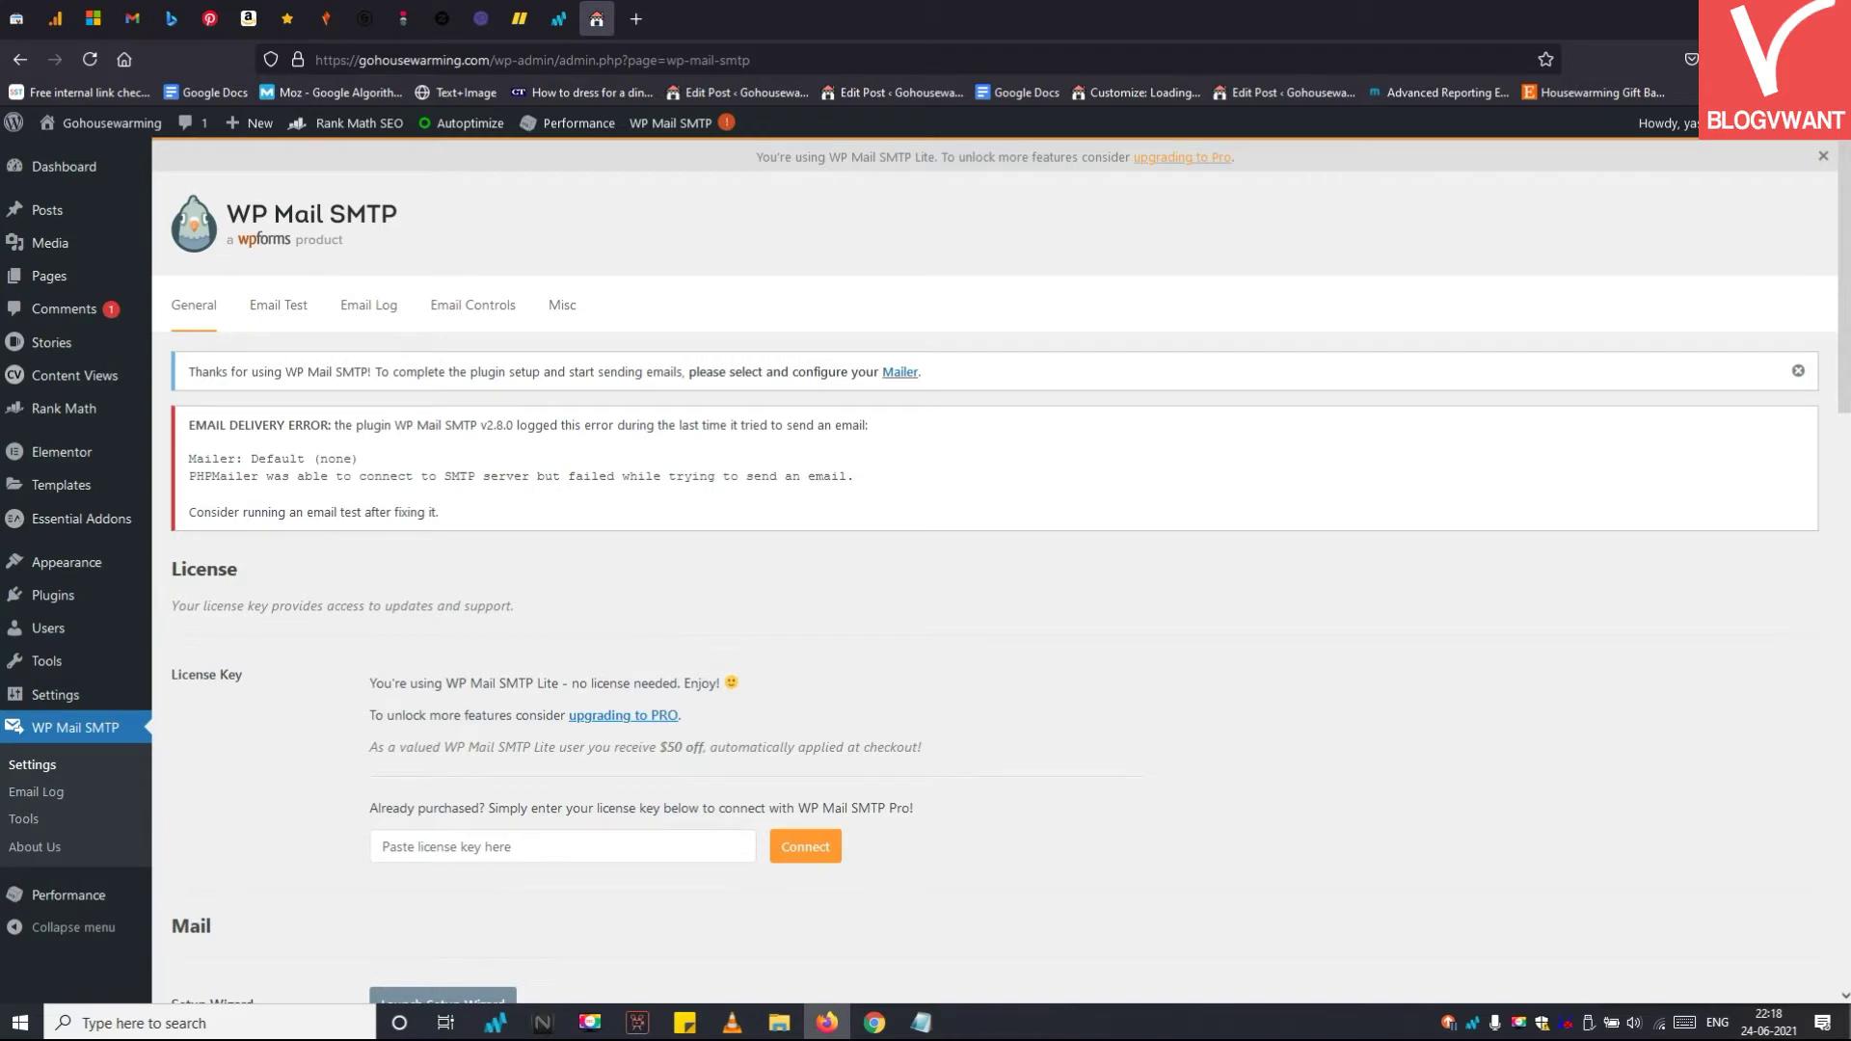
Select the current From Email address in WP Mail SMTP settings so it can be replaced.
scroll(993, 569, down, 2)
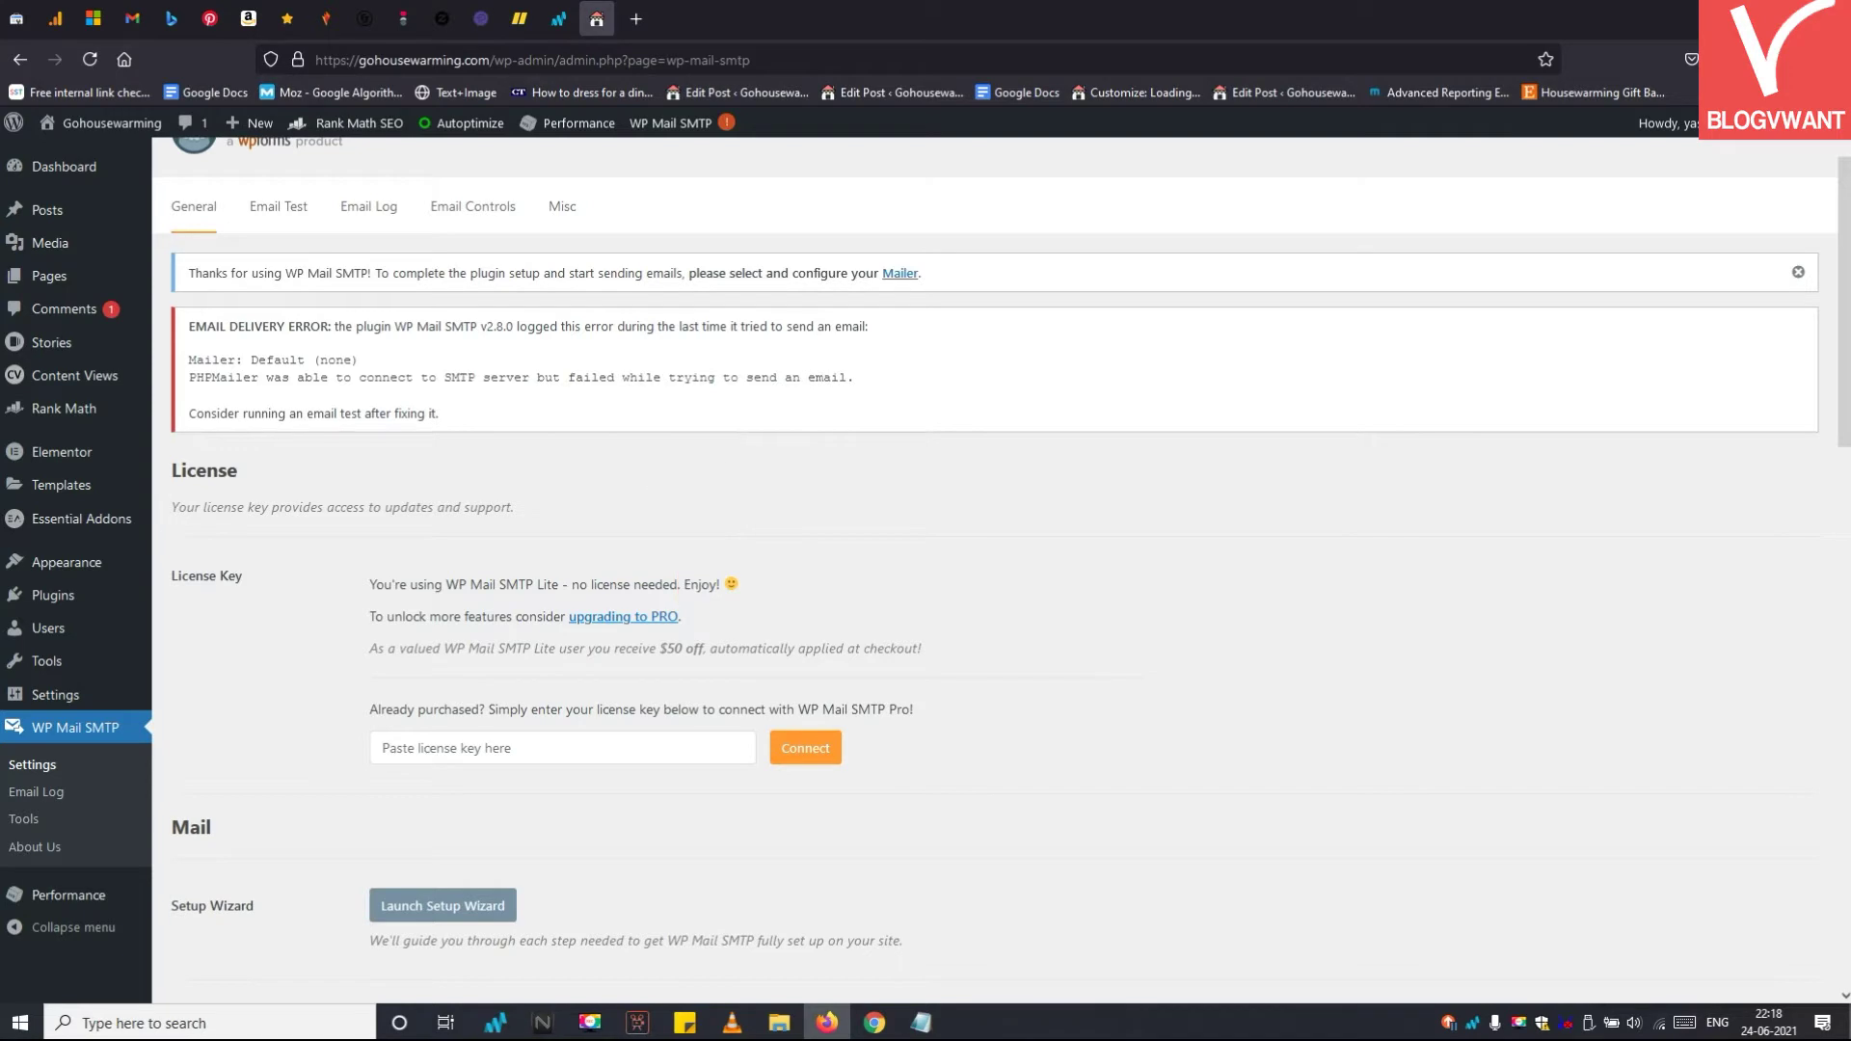
scroll(993, 569, down, 5)
scroll(993, 568, up, 5)
scroll(993, 568, down, 3)
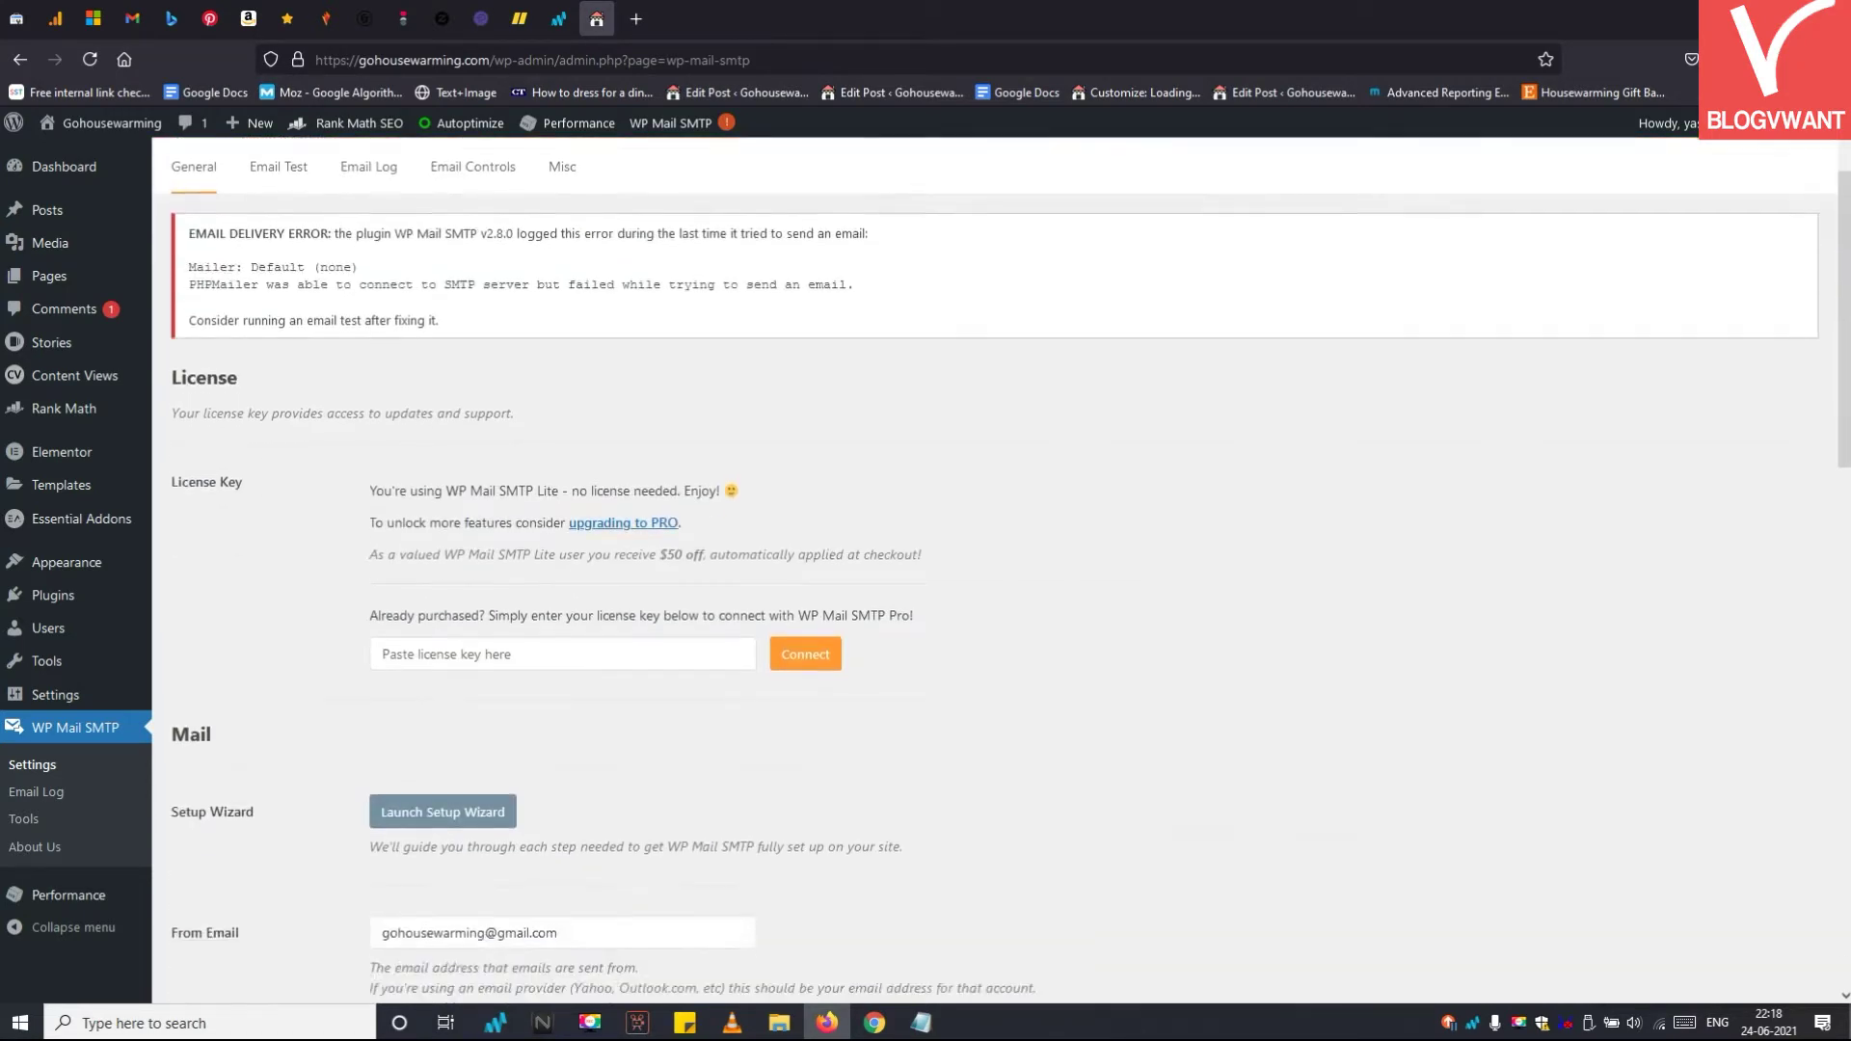
scroll(993, 569, down, 3)
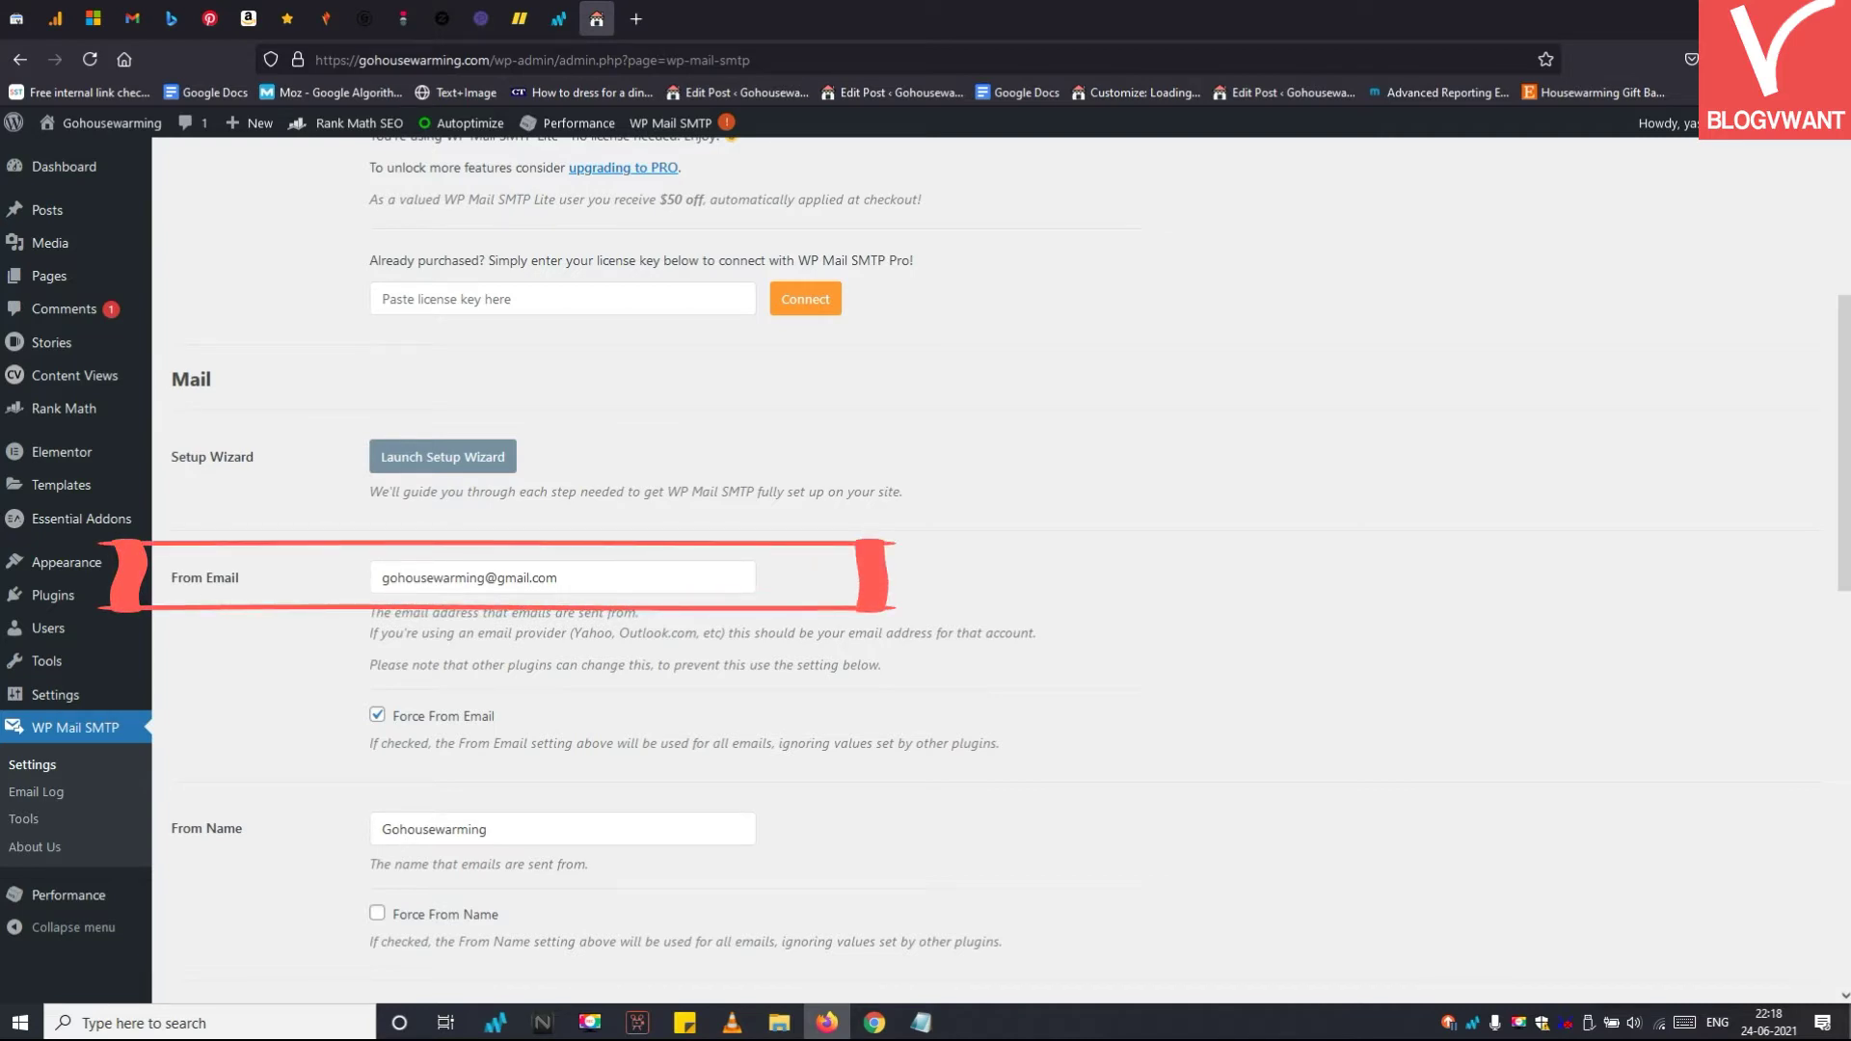
triple_click(442, 575)
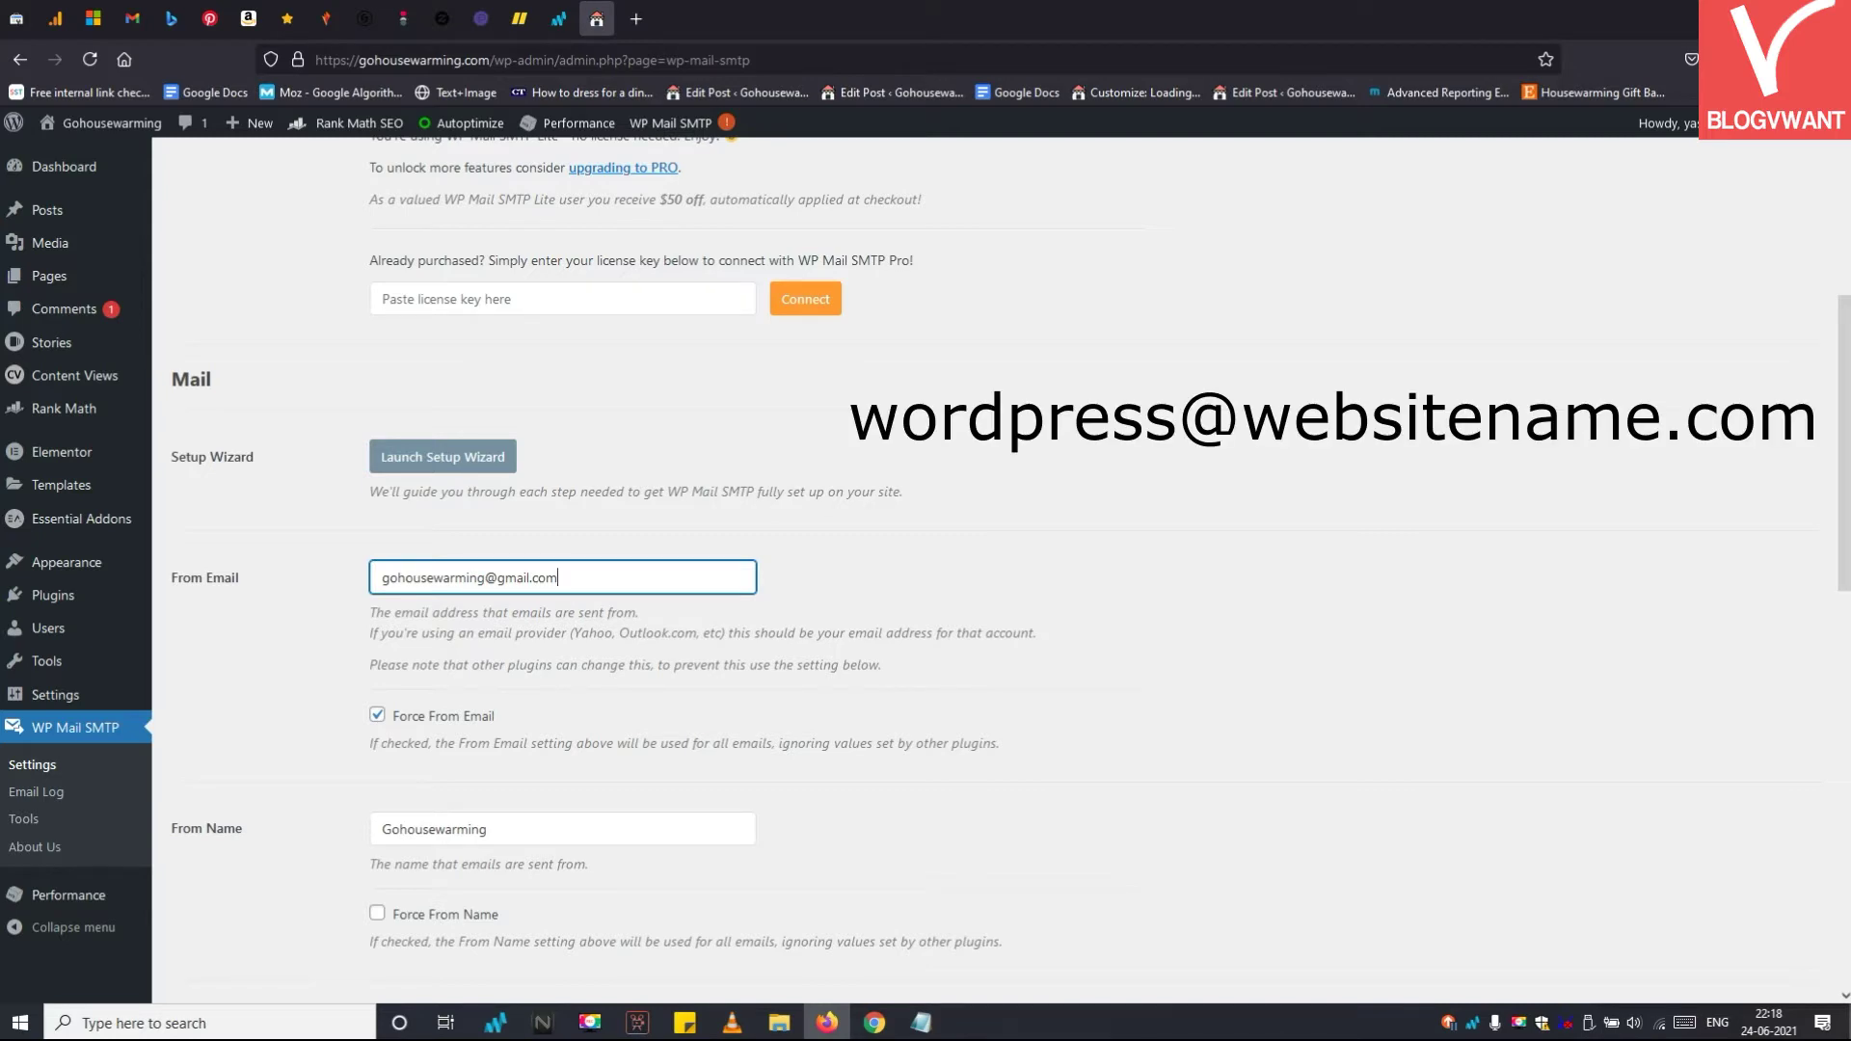
scroll(1010, 570, down, 2)
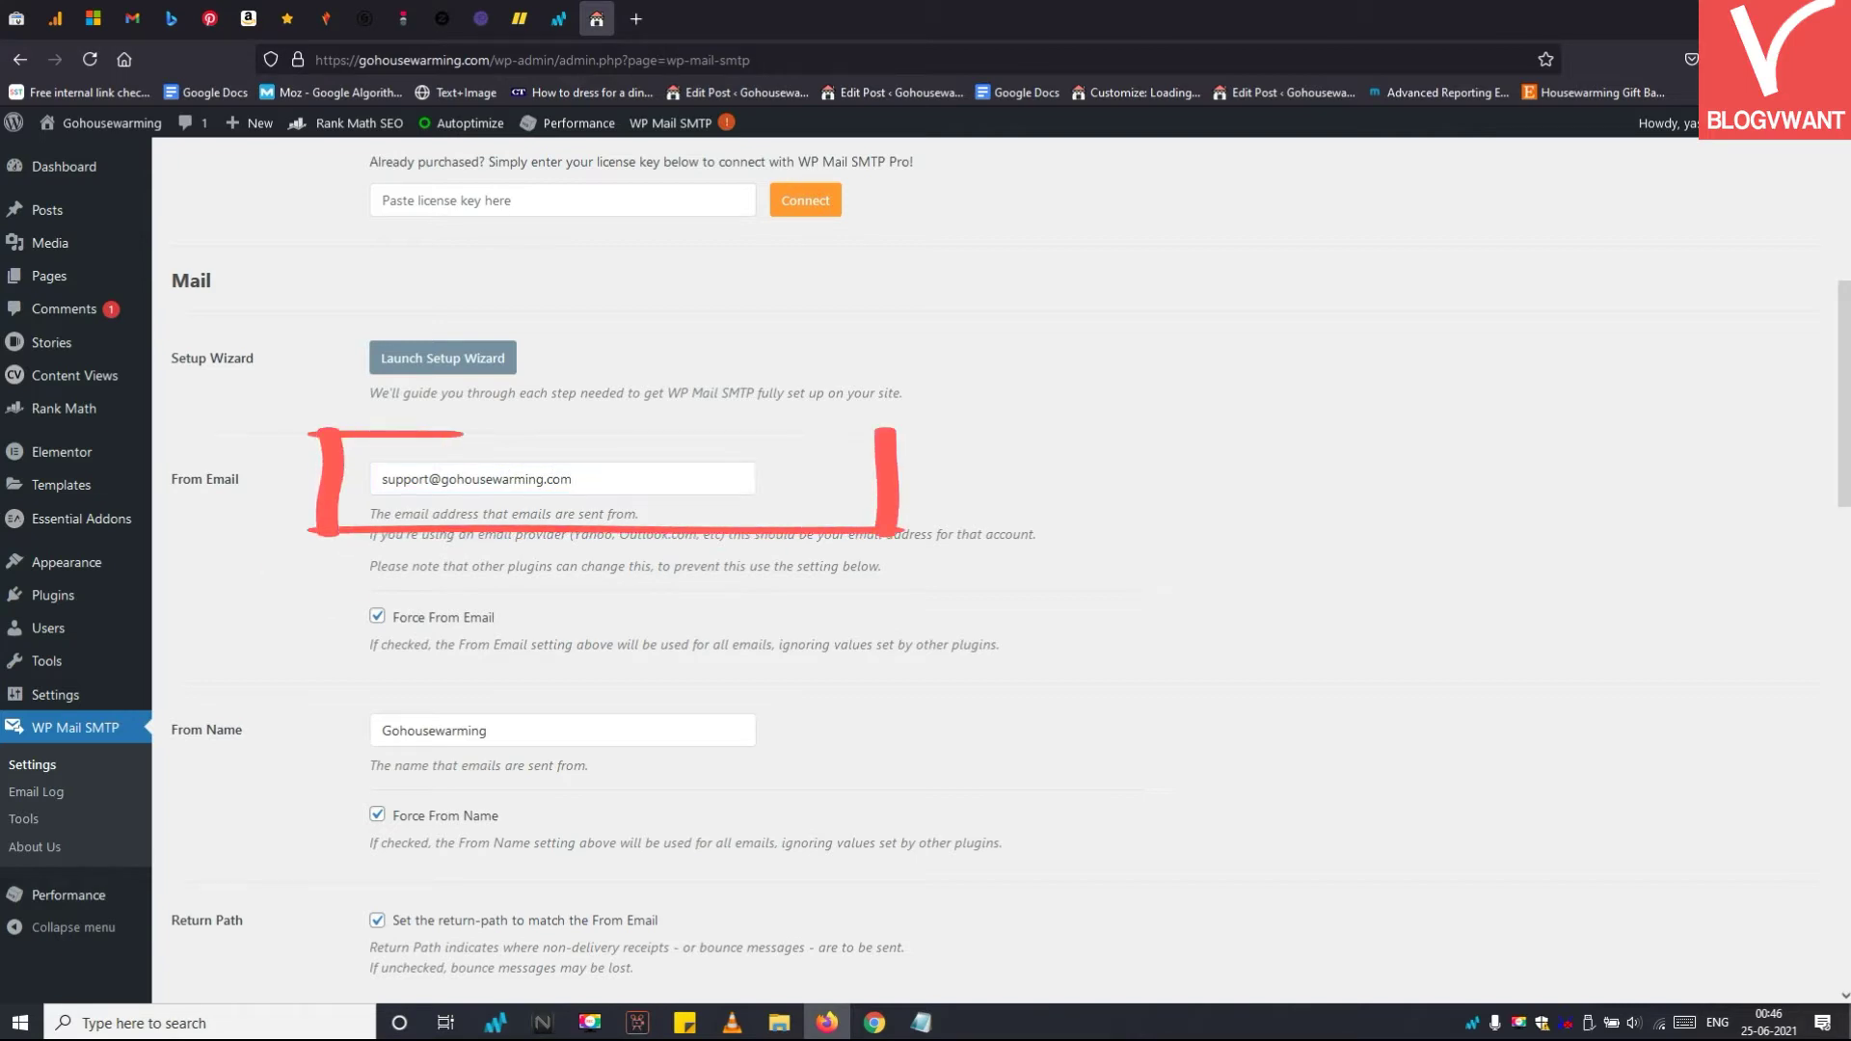
key(ctrl+a)
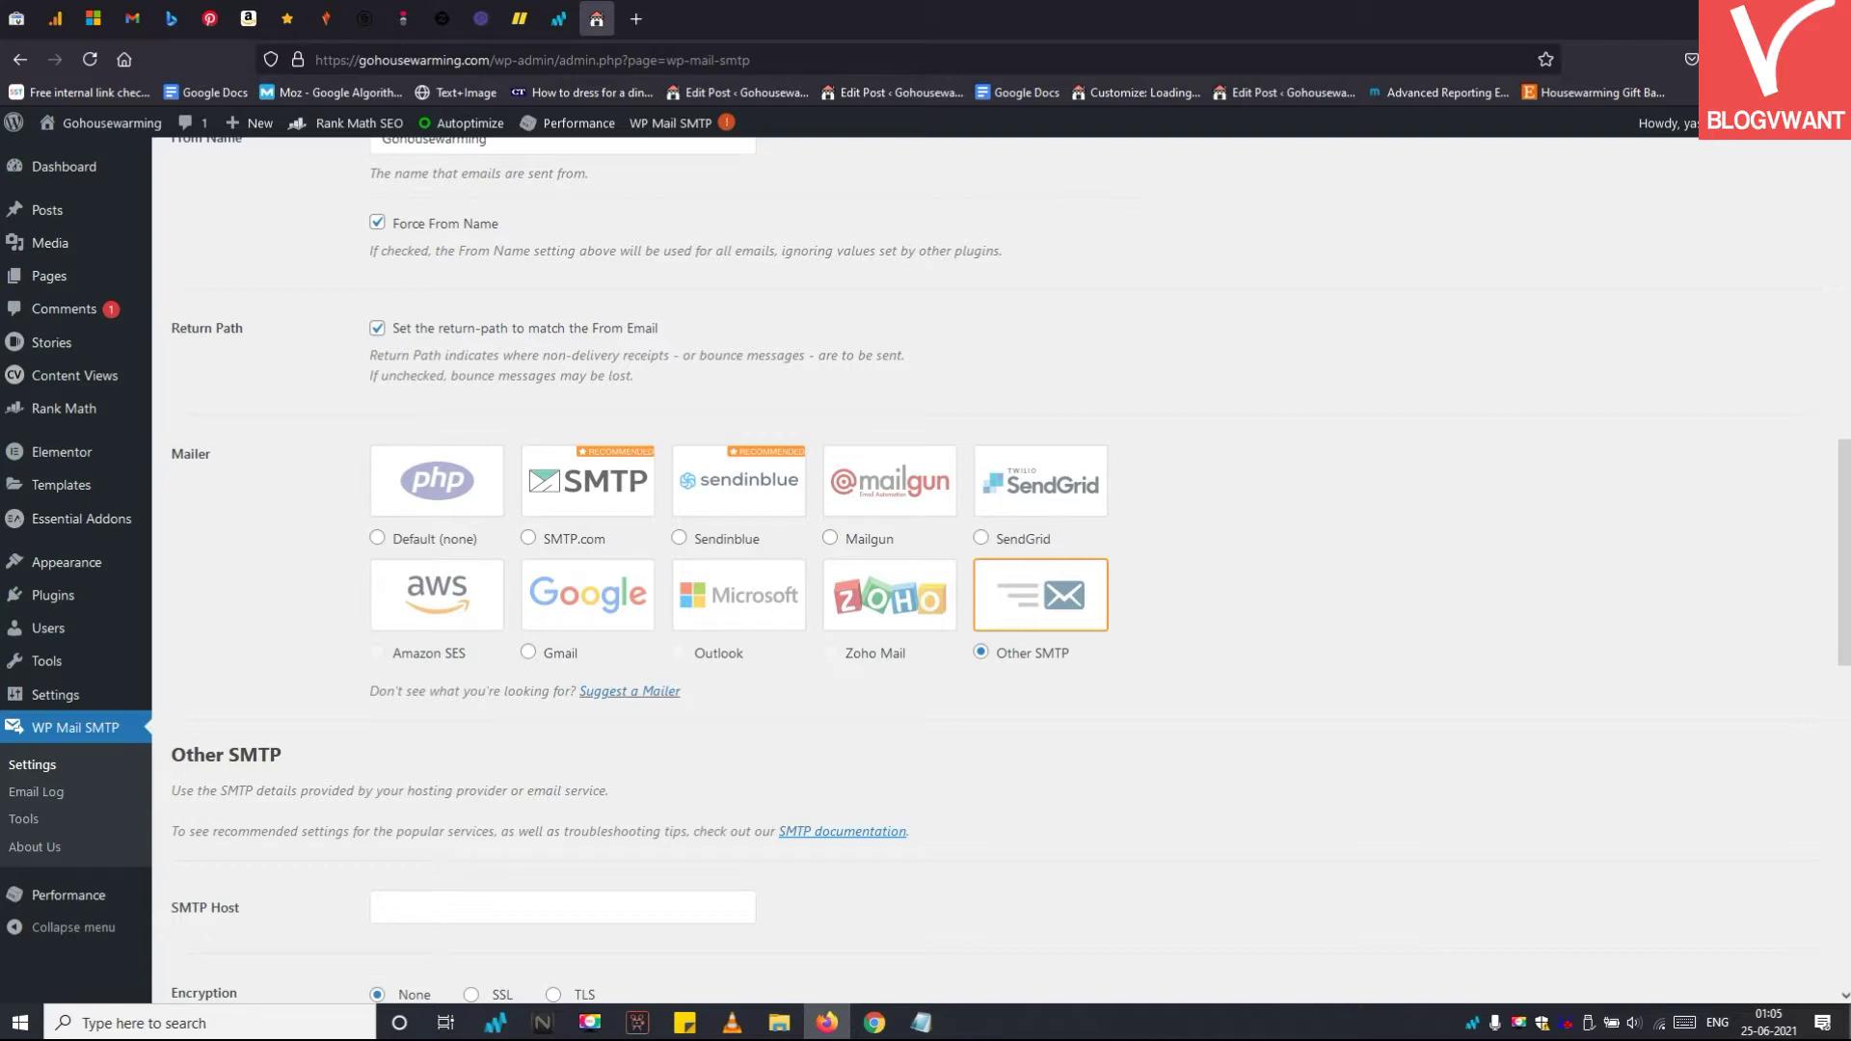
scroll(926, 579, up, 2)
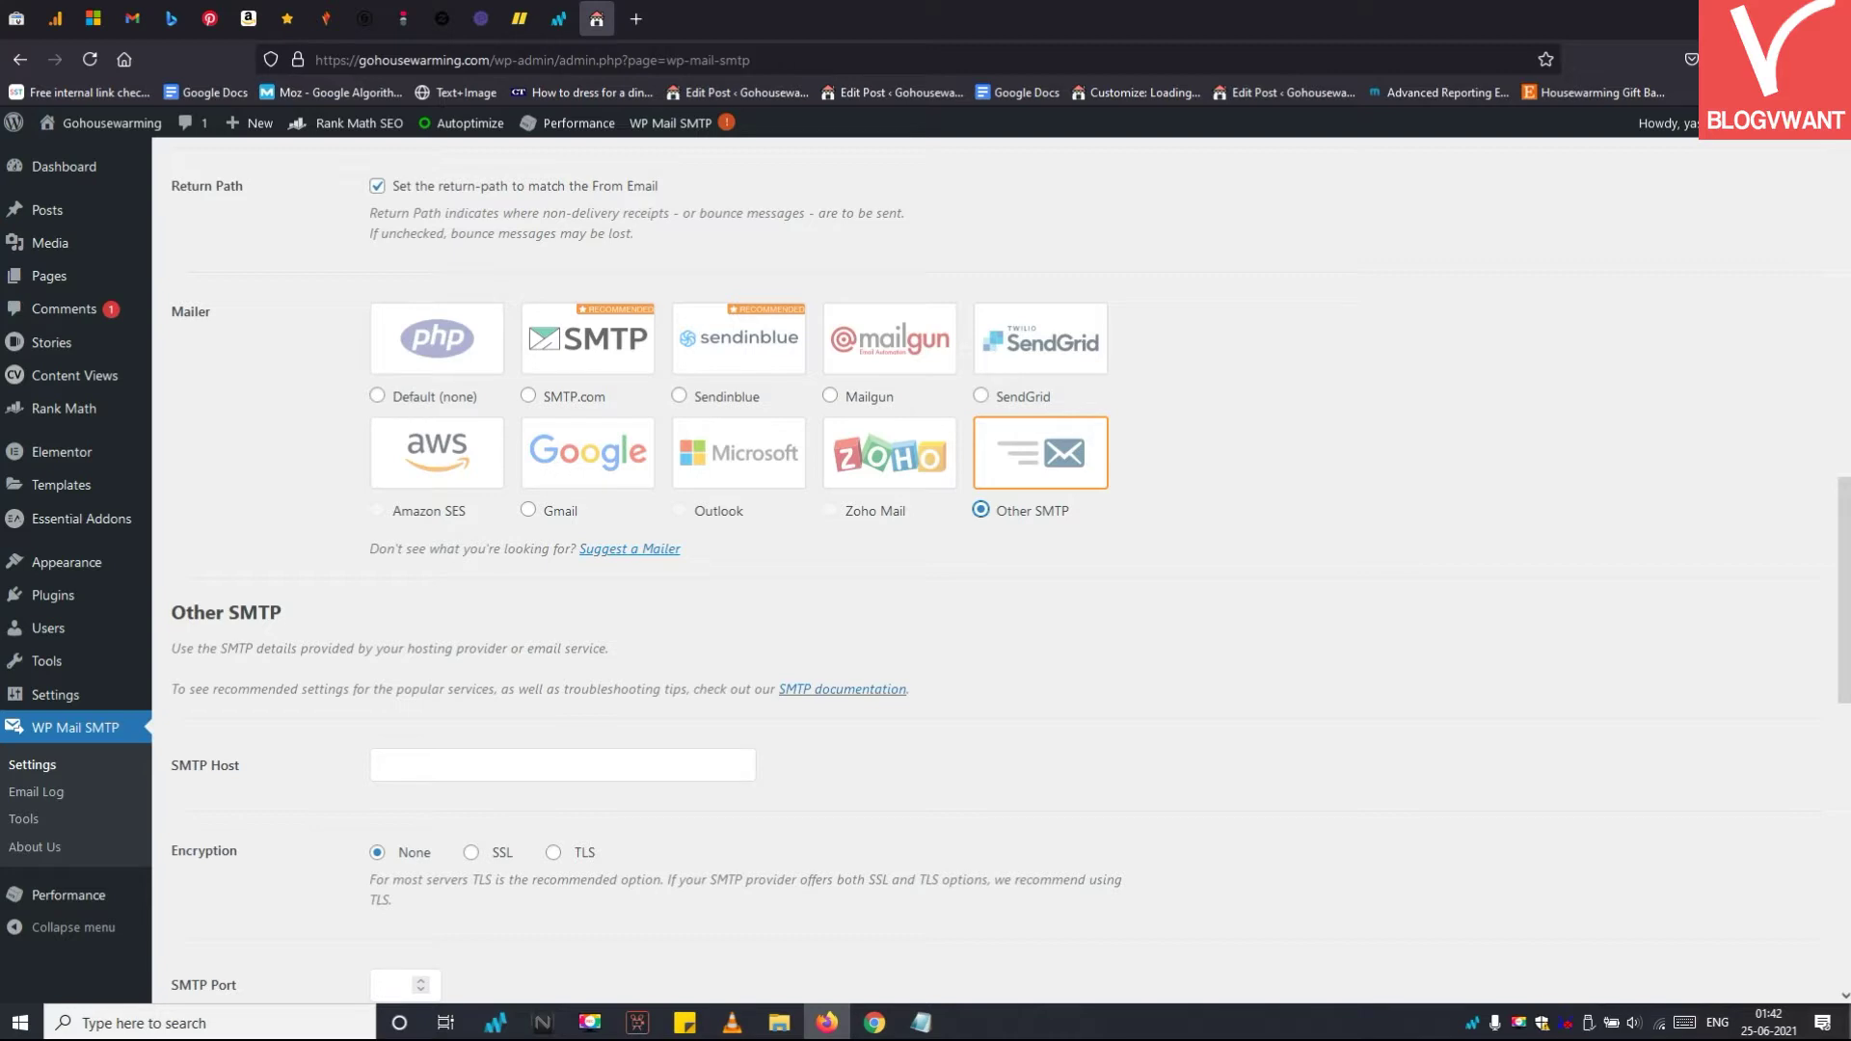
drag(399, 648, 607, 648)
double_click(546, 648)
triple_click(409, 648)
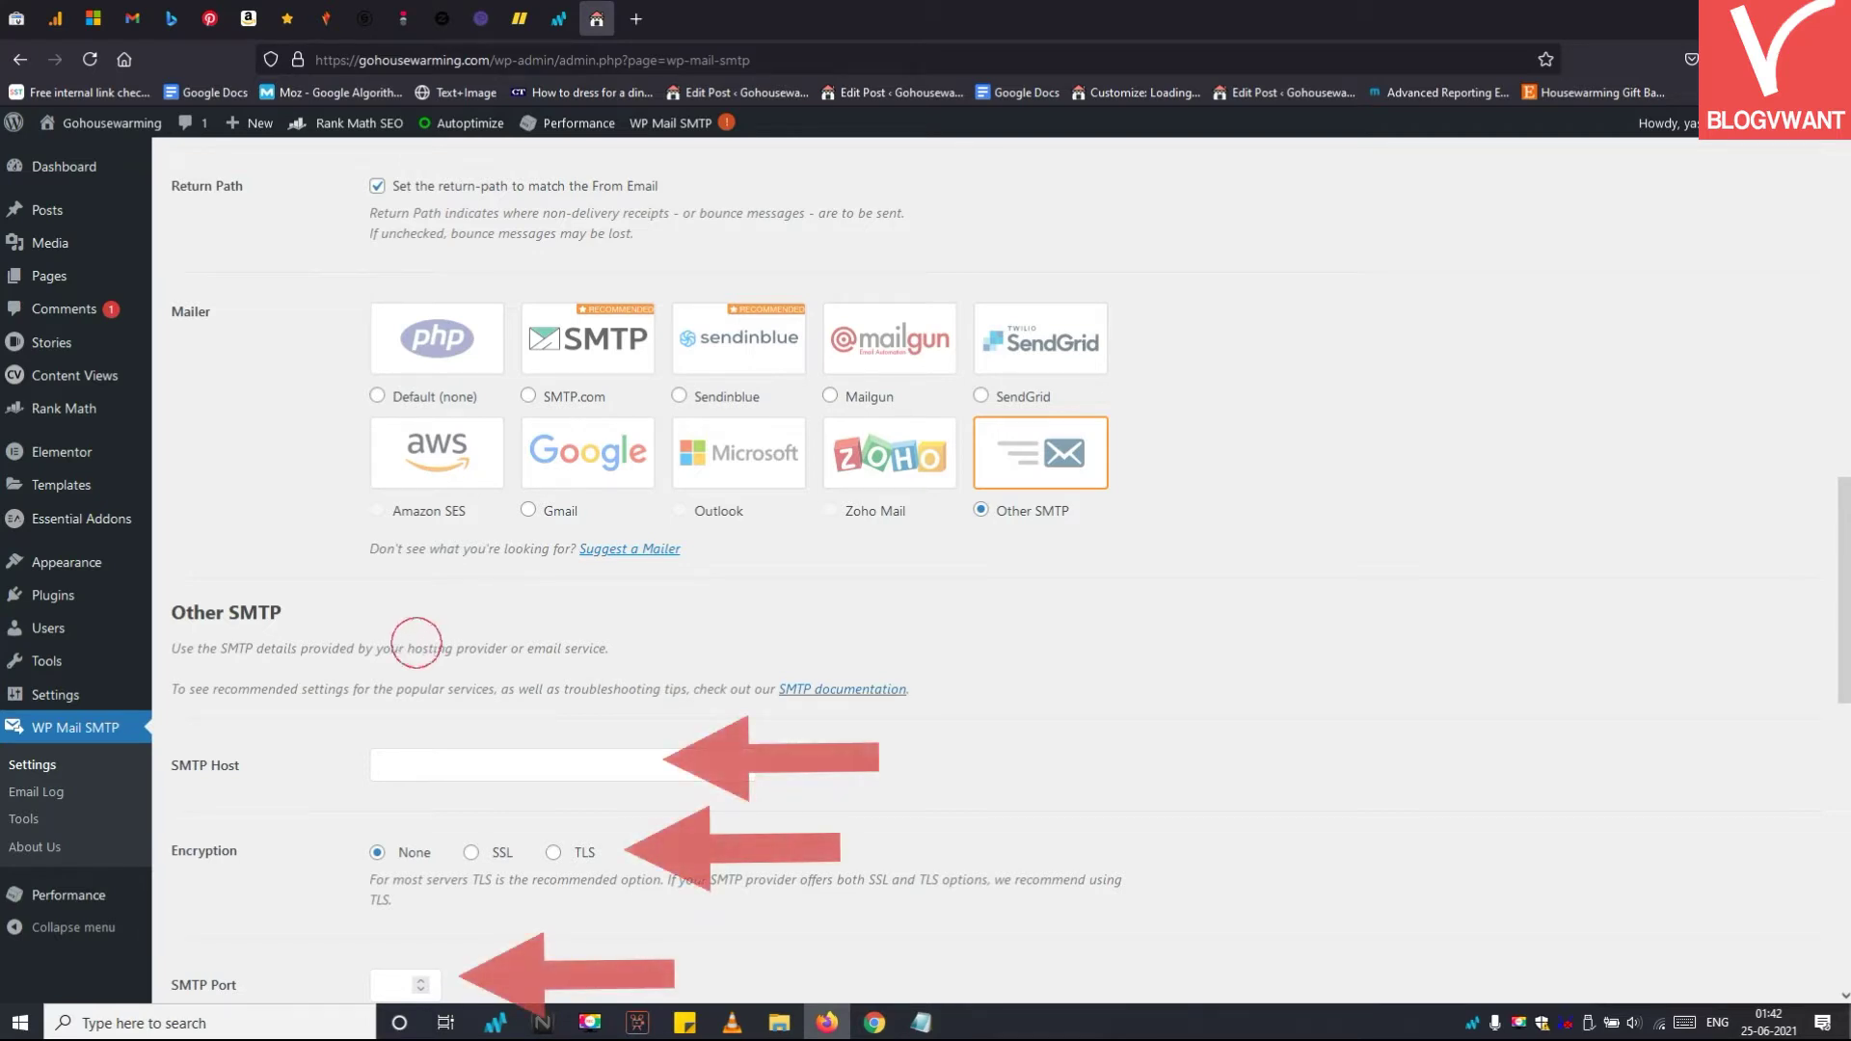
triple_click(416, 644)
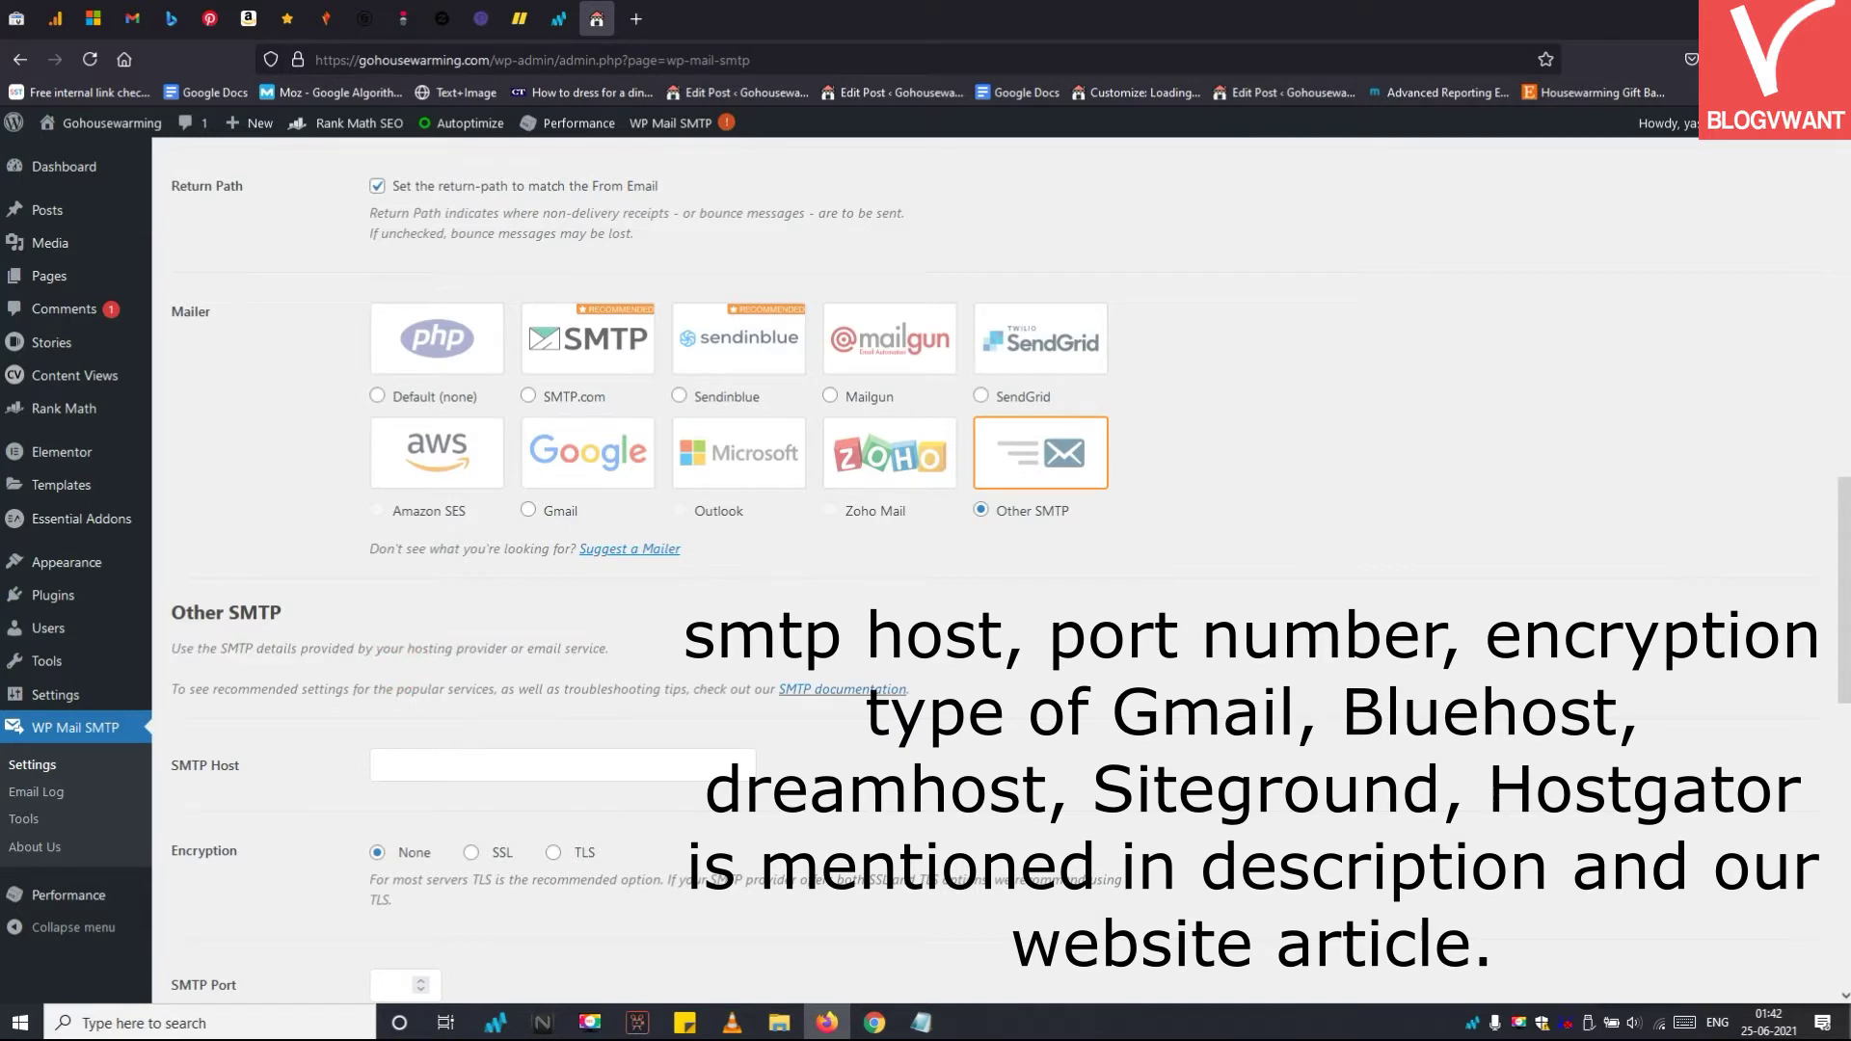
Set SMTP host smtp.hostinger.com, TLS encryption and port 465.
key(Tab)
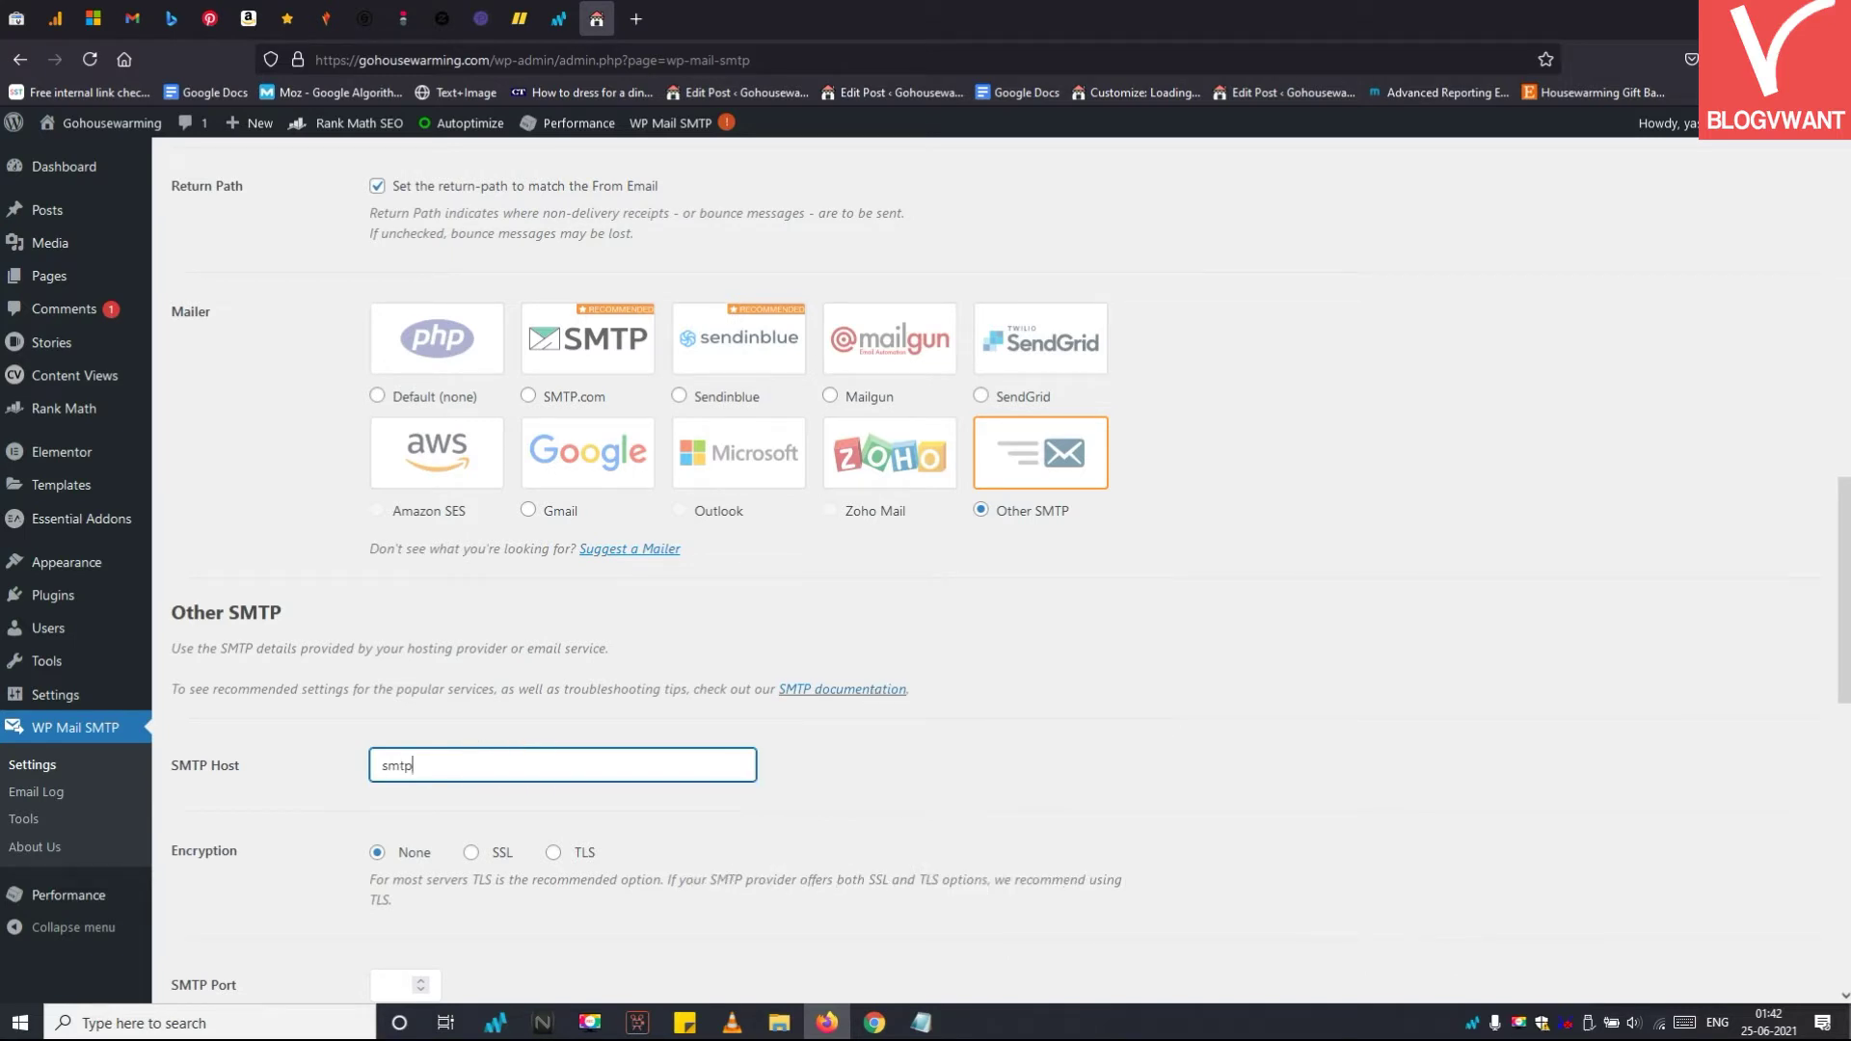
text(.hostinger)
key(Tab)
key(Right)
key(Right)
key(Tab)
text(465)
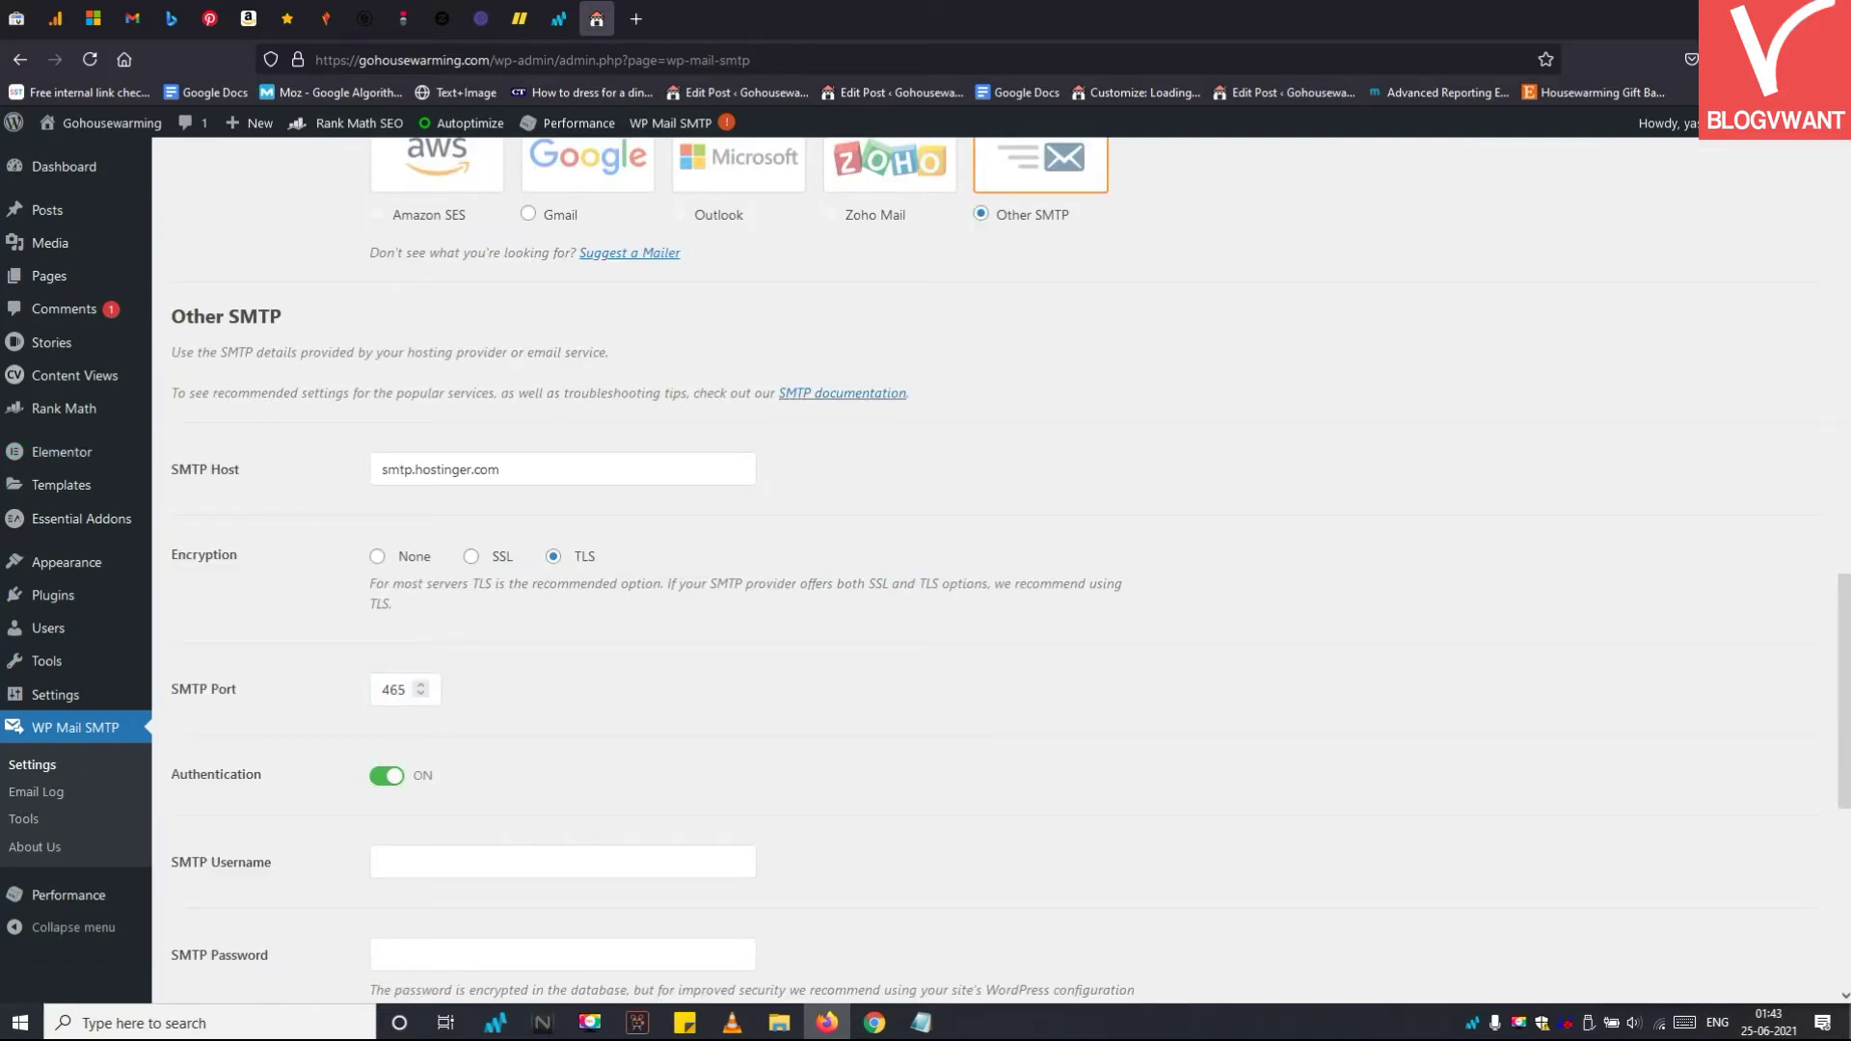
click(487, 853)
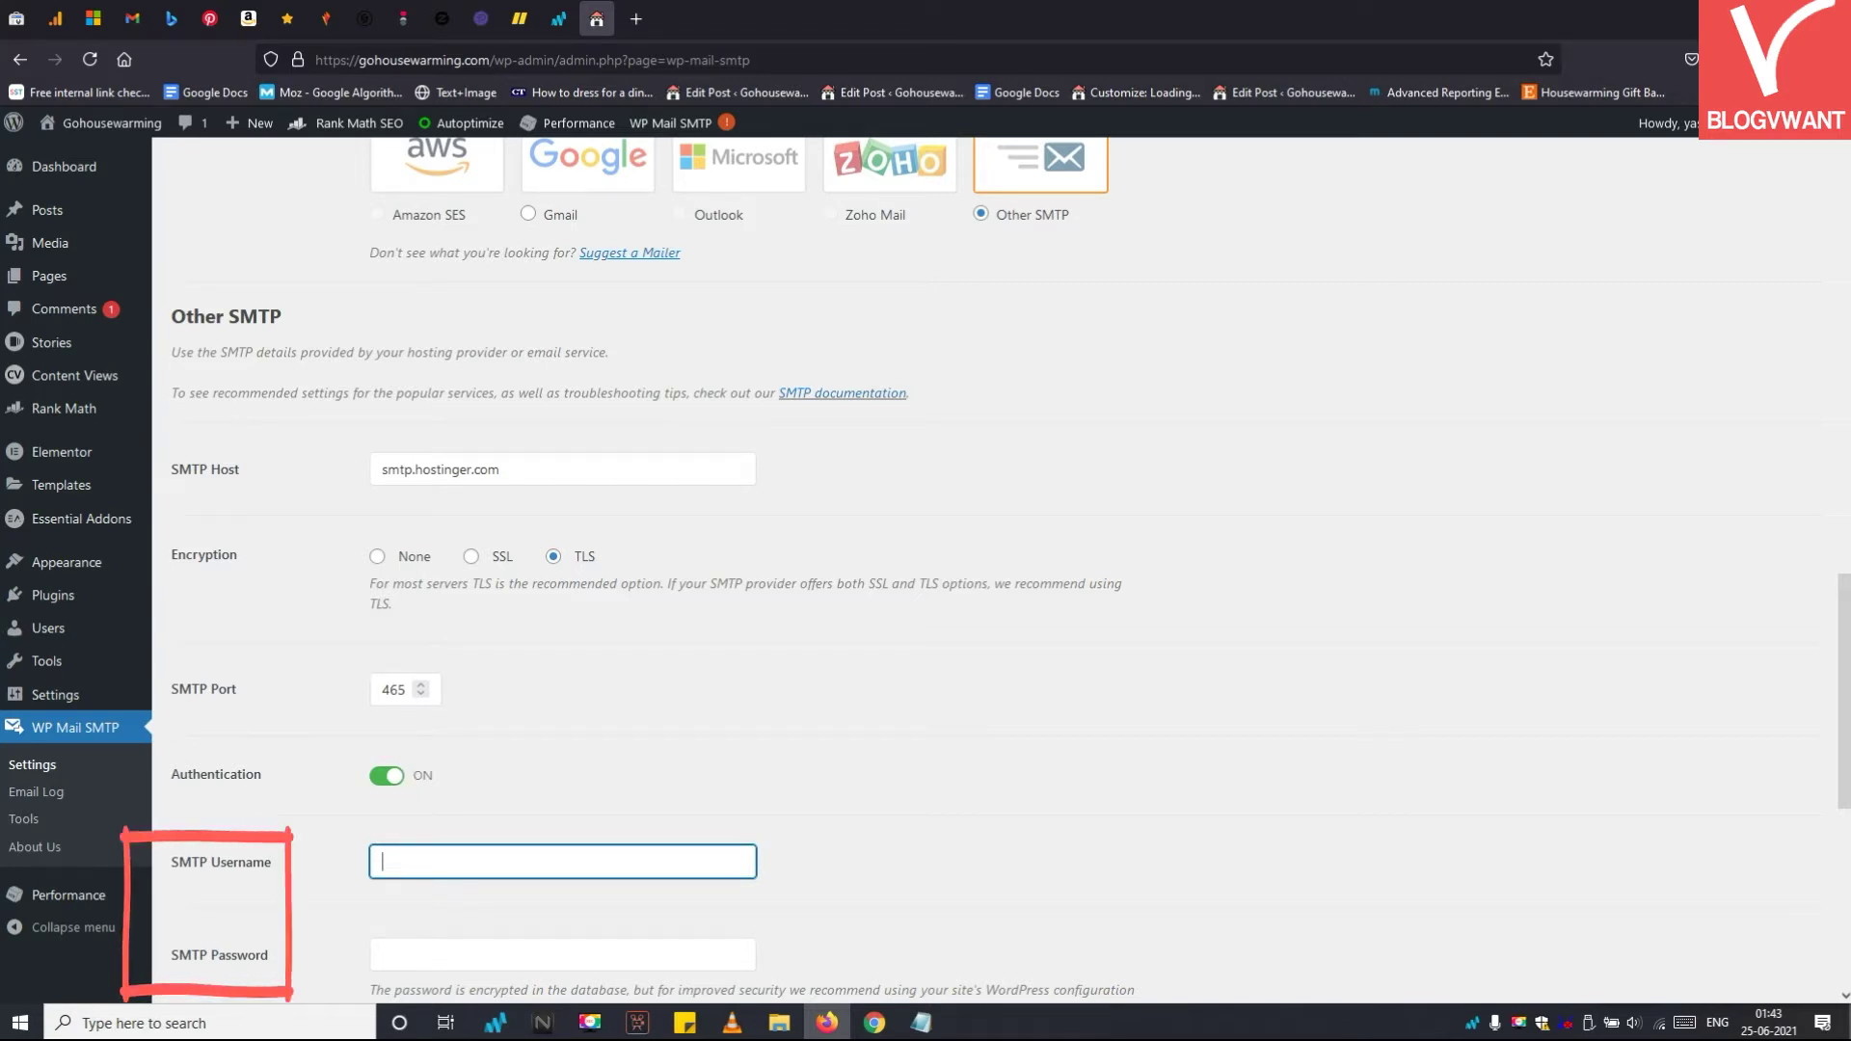
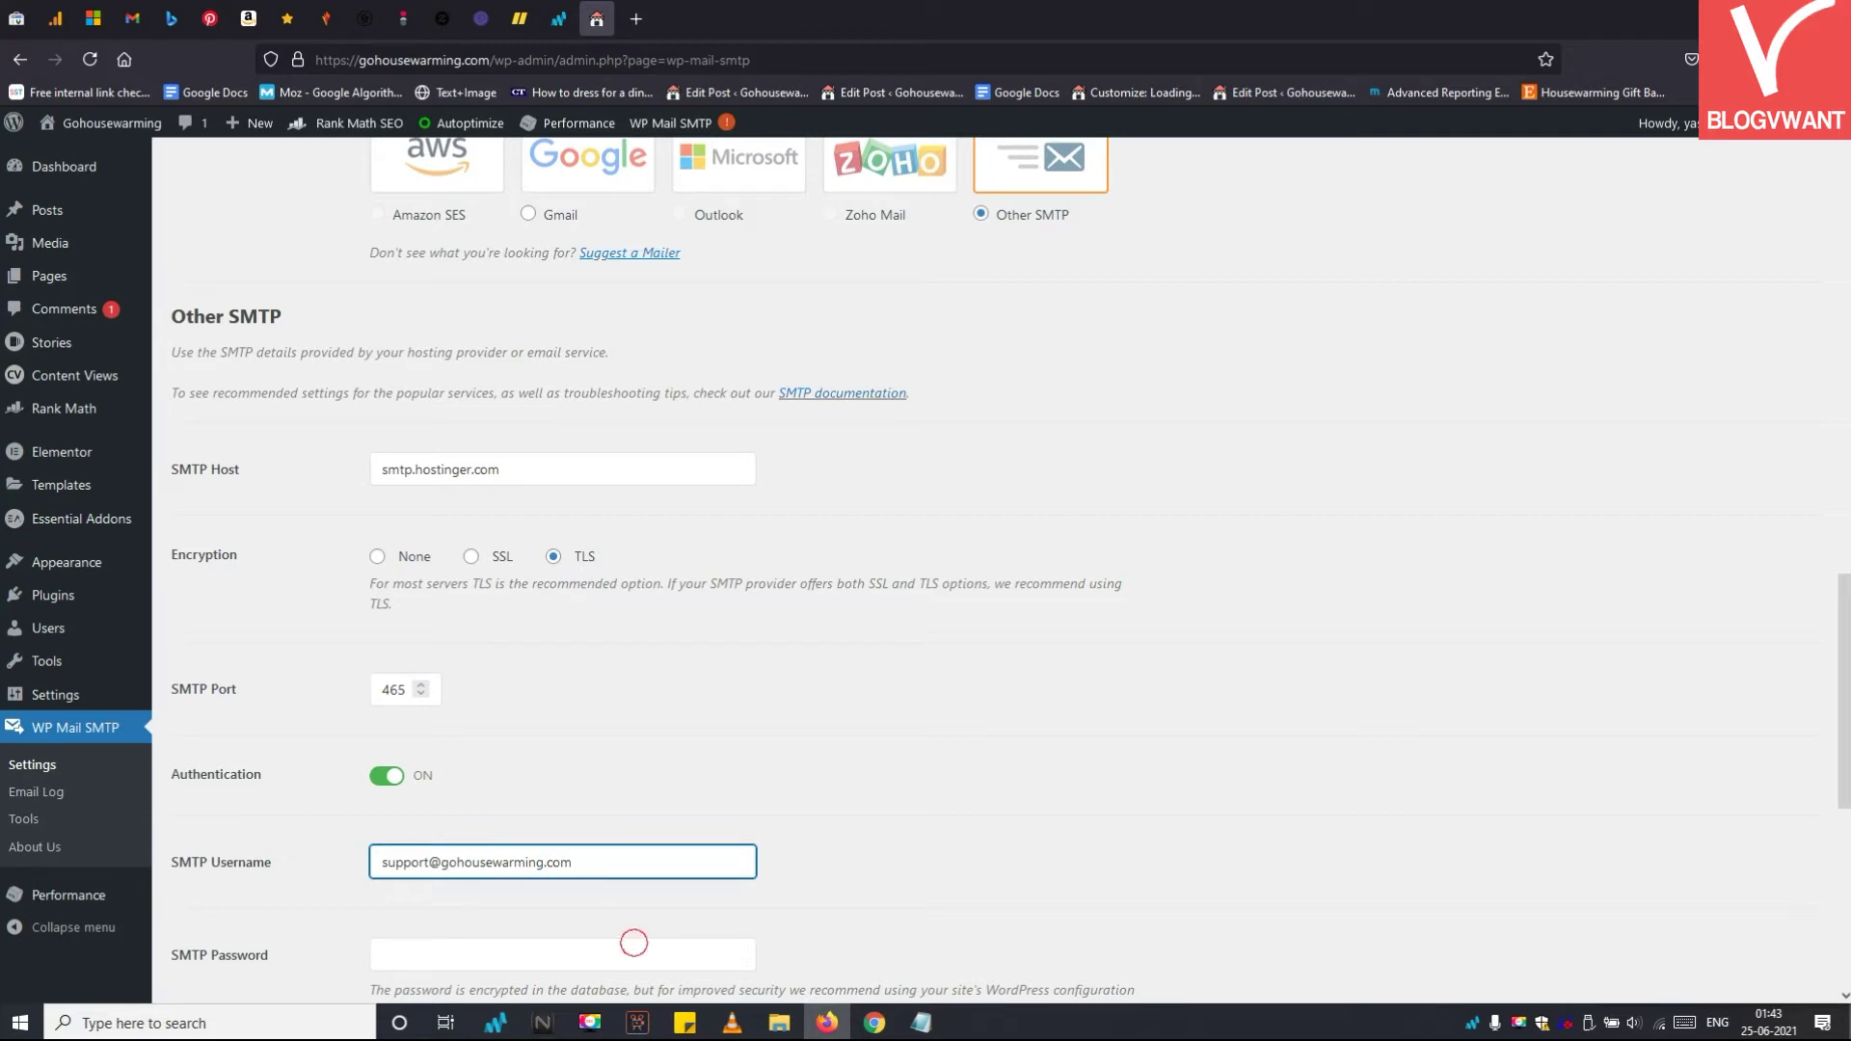
click(633, 942)
key(Caps_Lock)
text(•••)
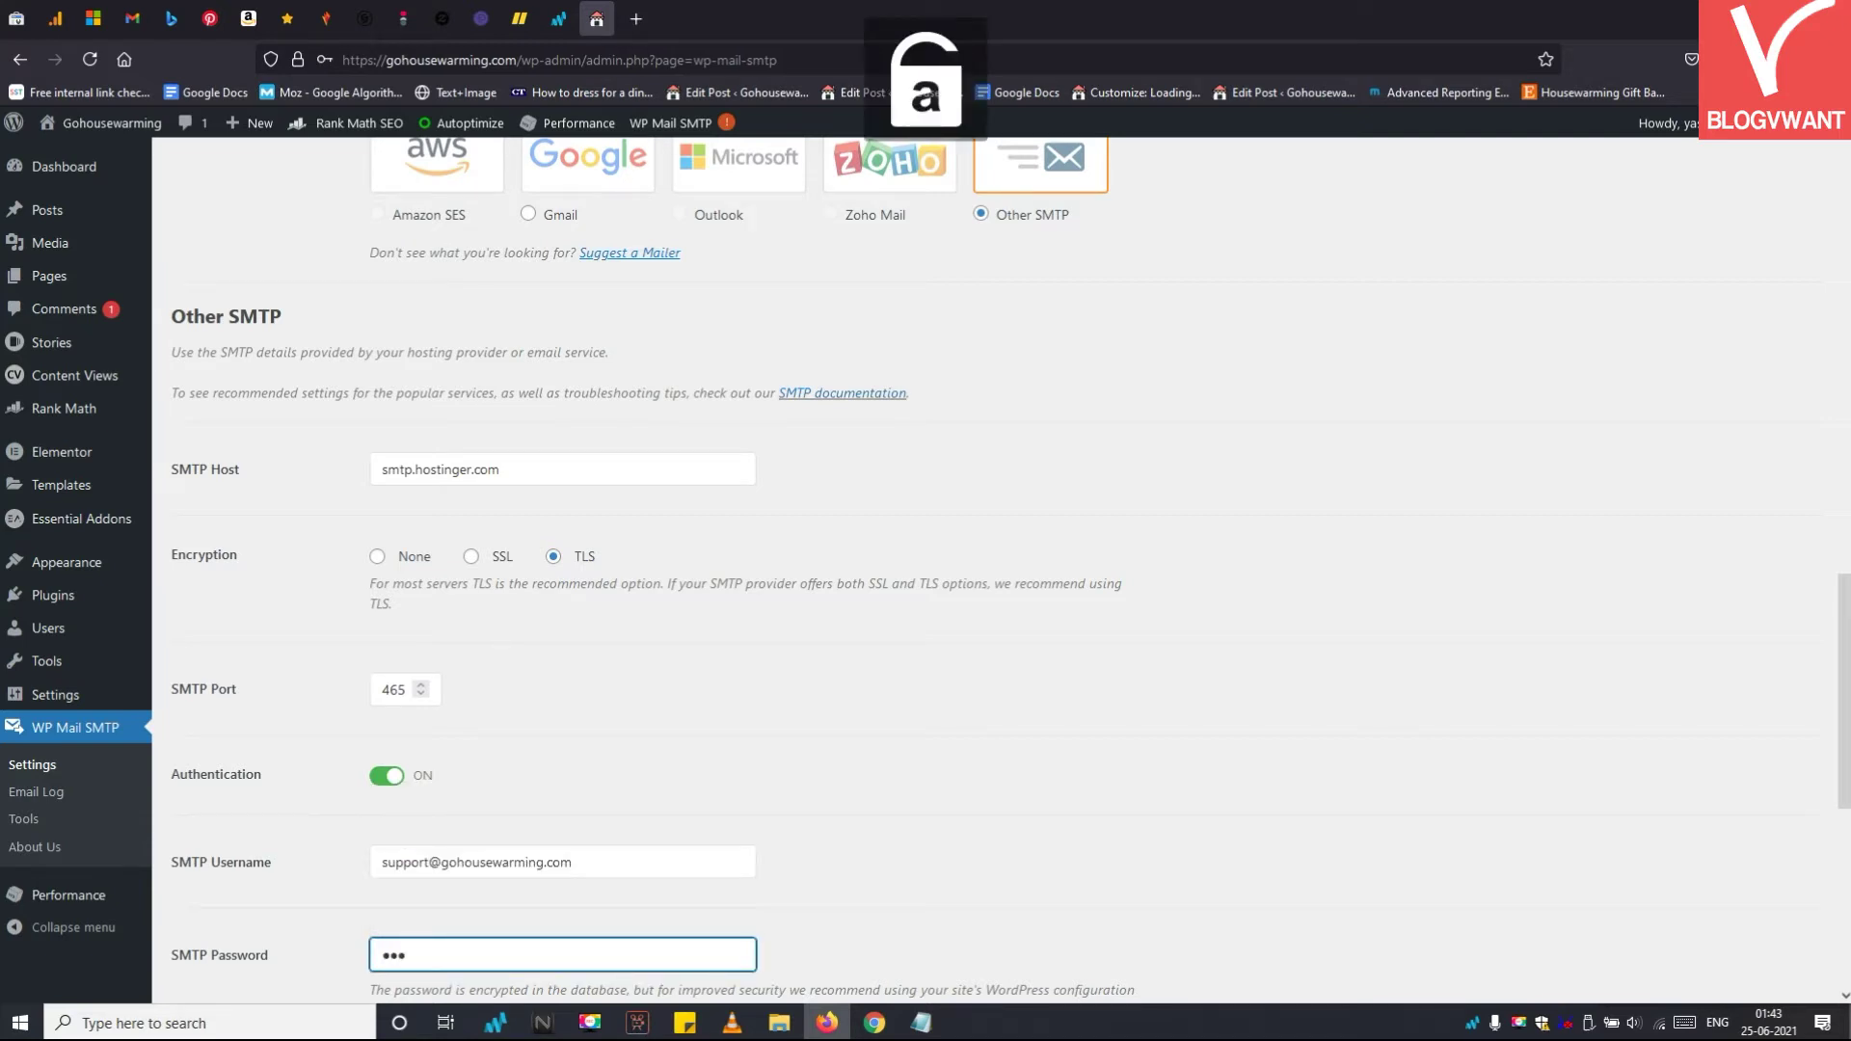
text(••••)
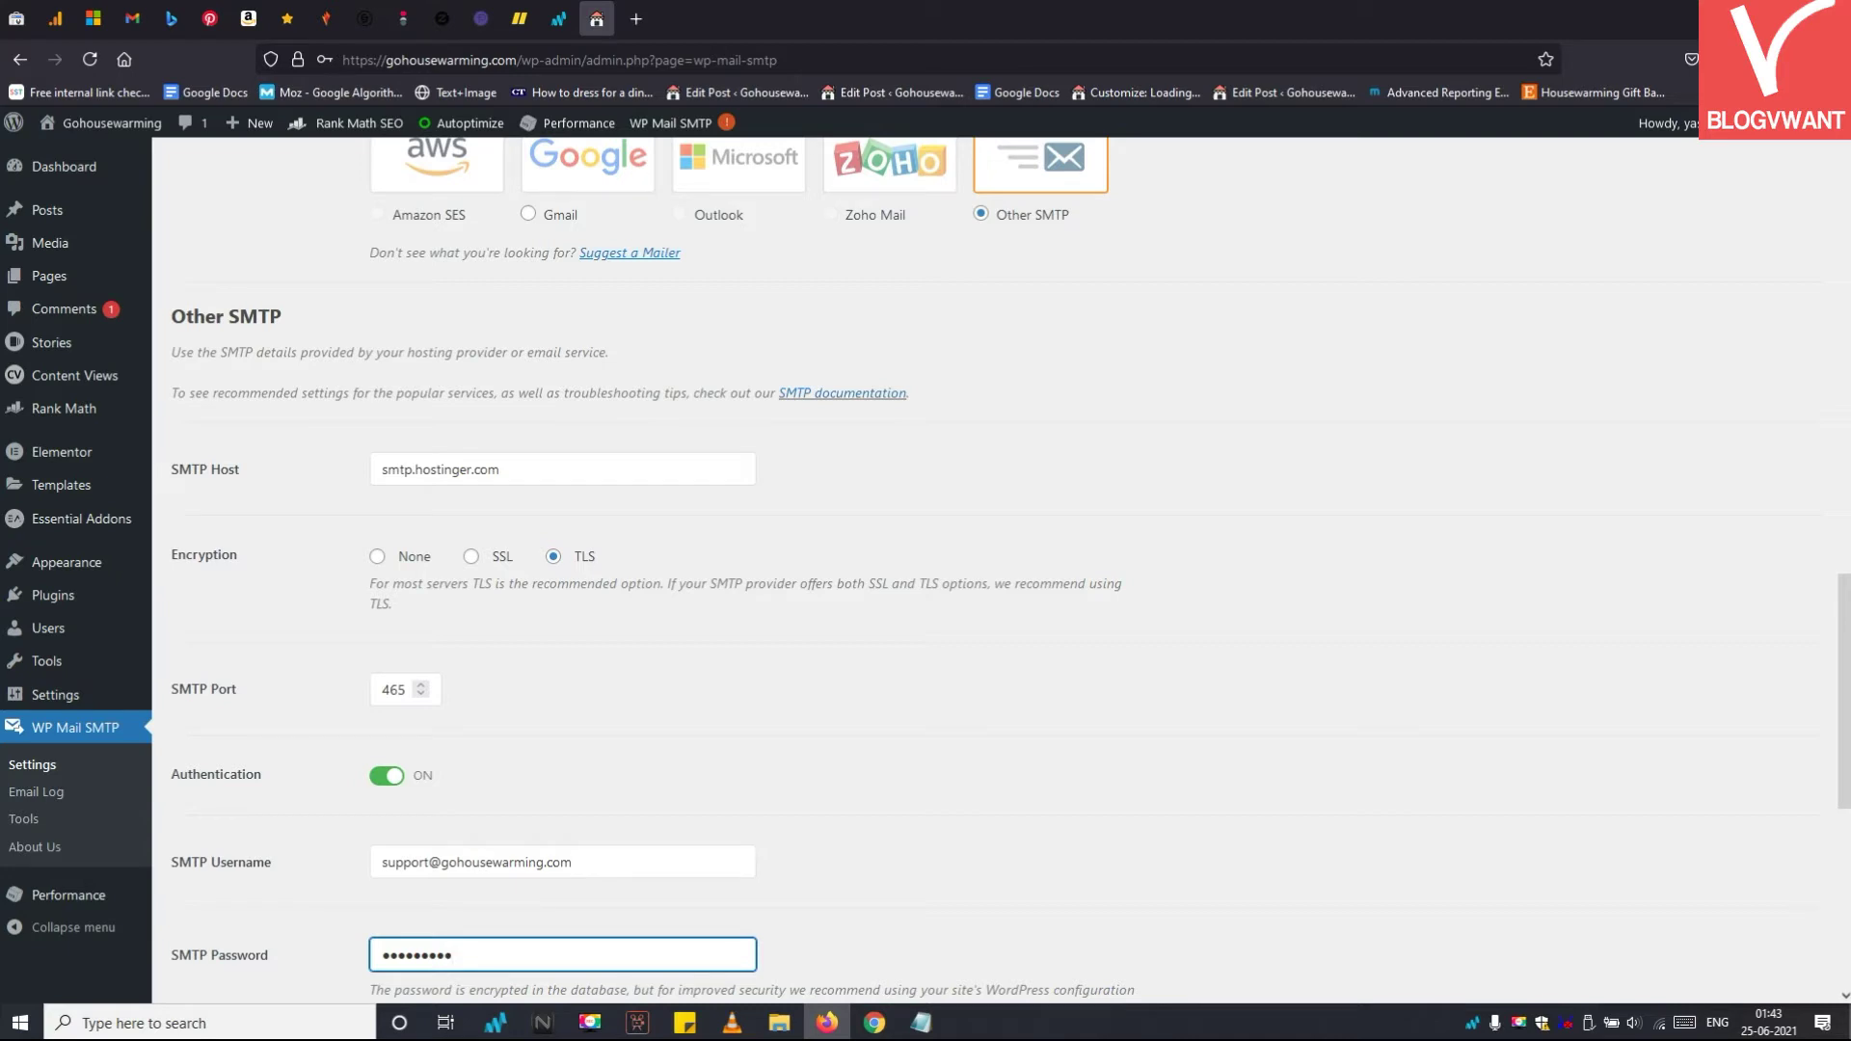
scroll(964, 578, down, 3)
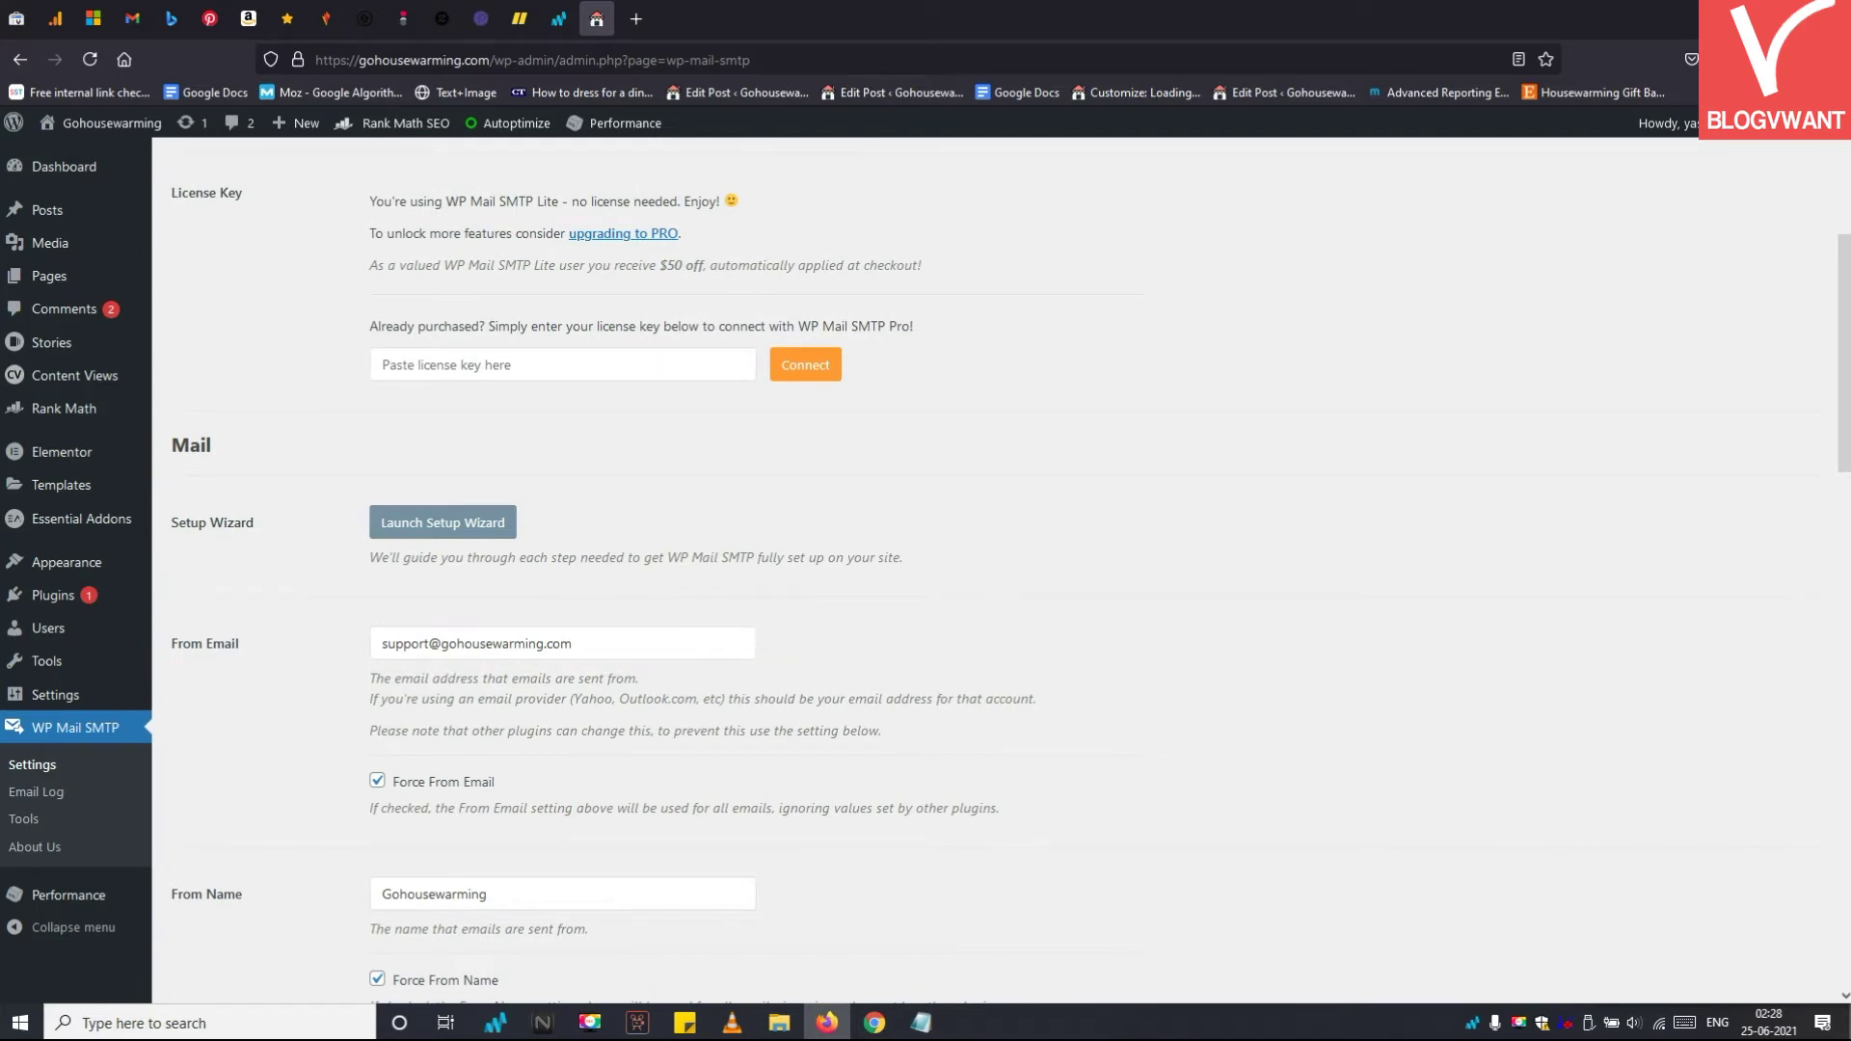
Save the WP Mail SMTP Other SMTP settings.
scroll(925, 578, down, 6)
scroll(926, 578, down, 1)
scroll(926, 578, down, 1)
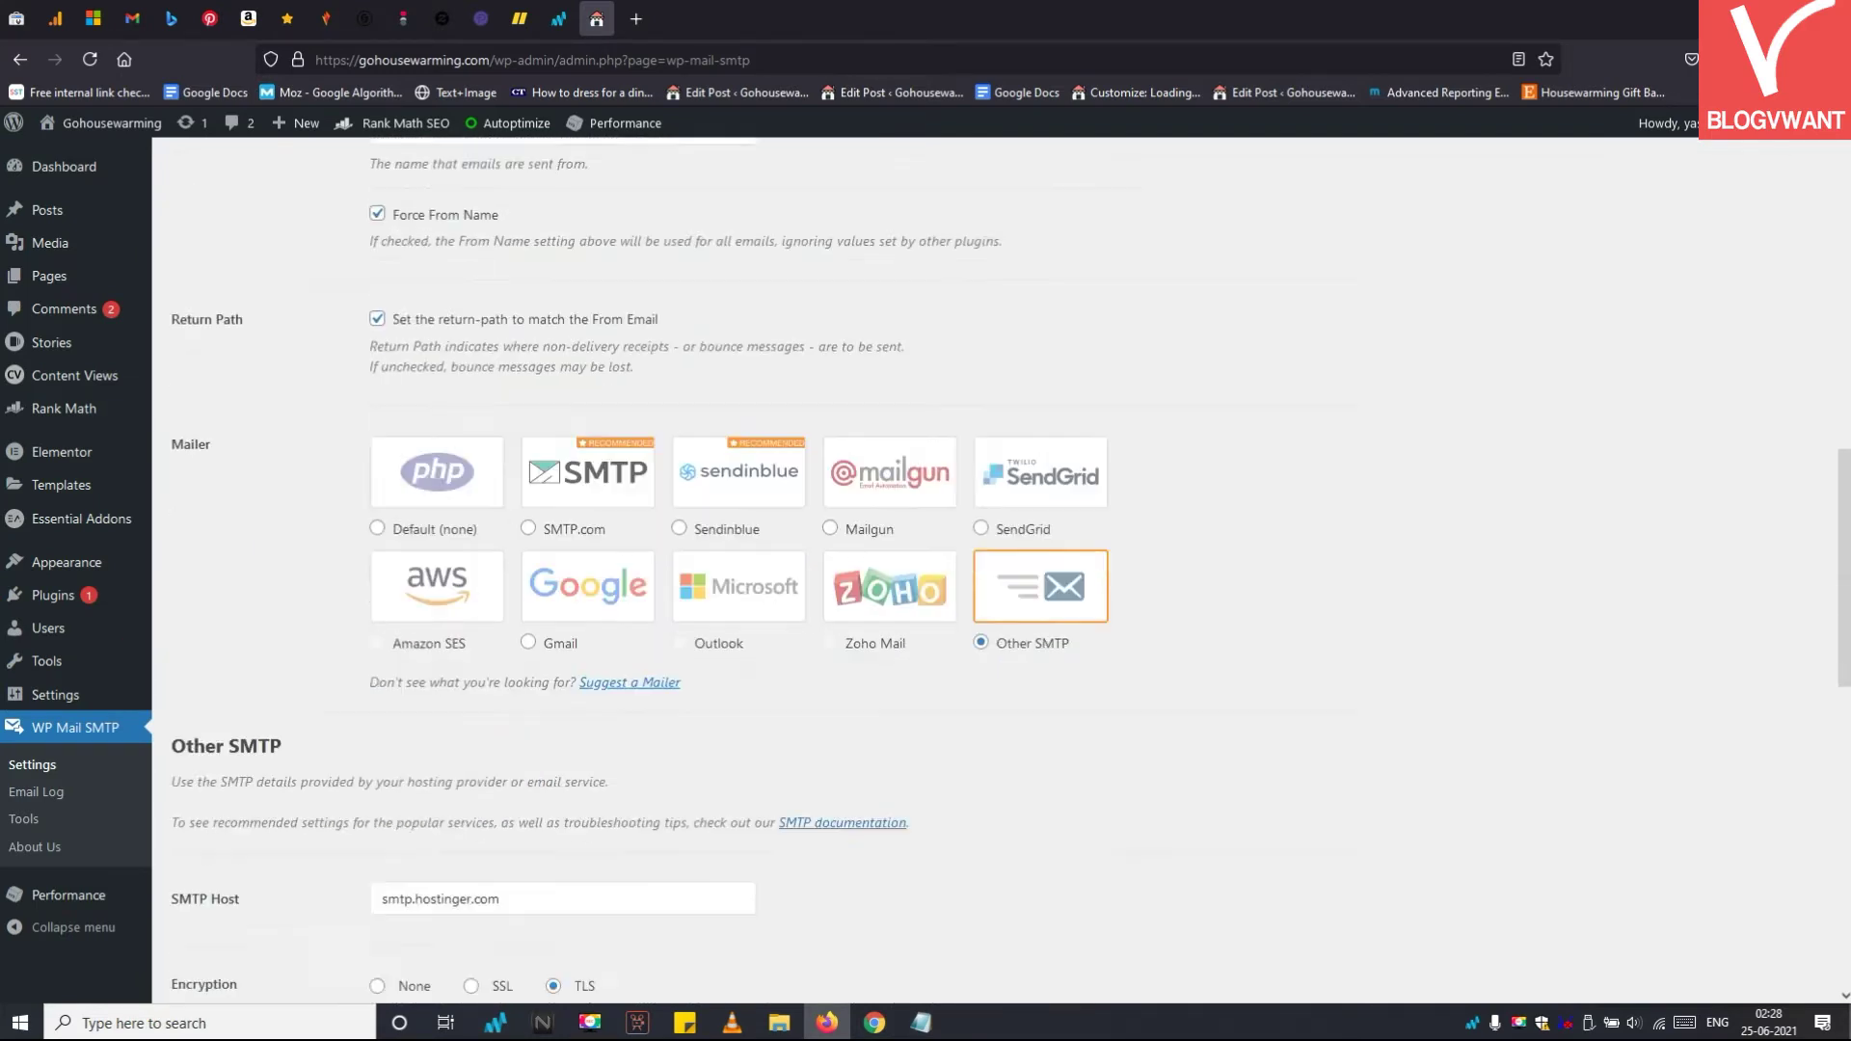
scroll(925, 579, down, 4)
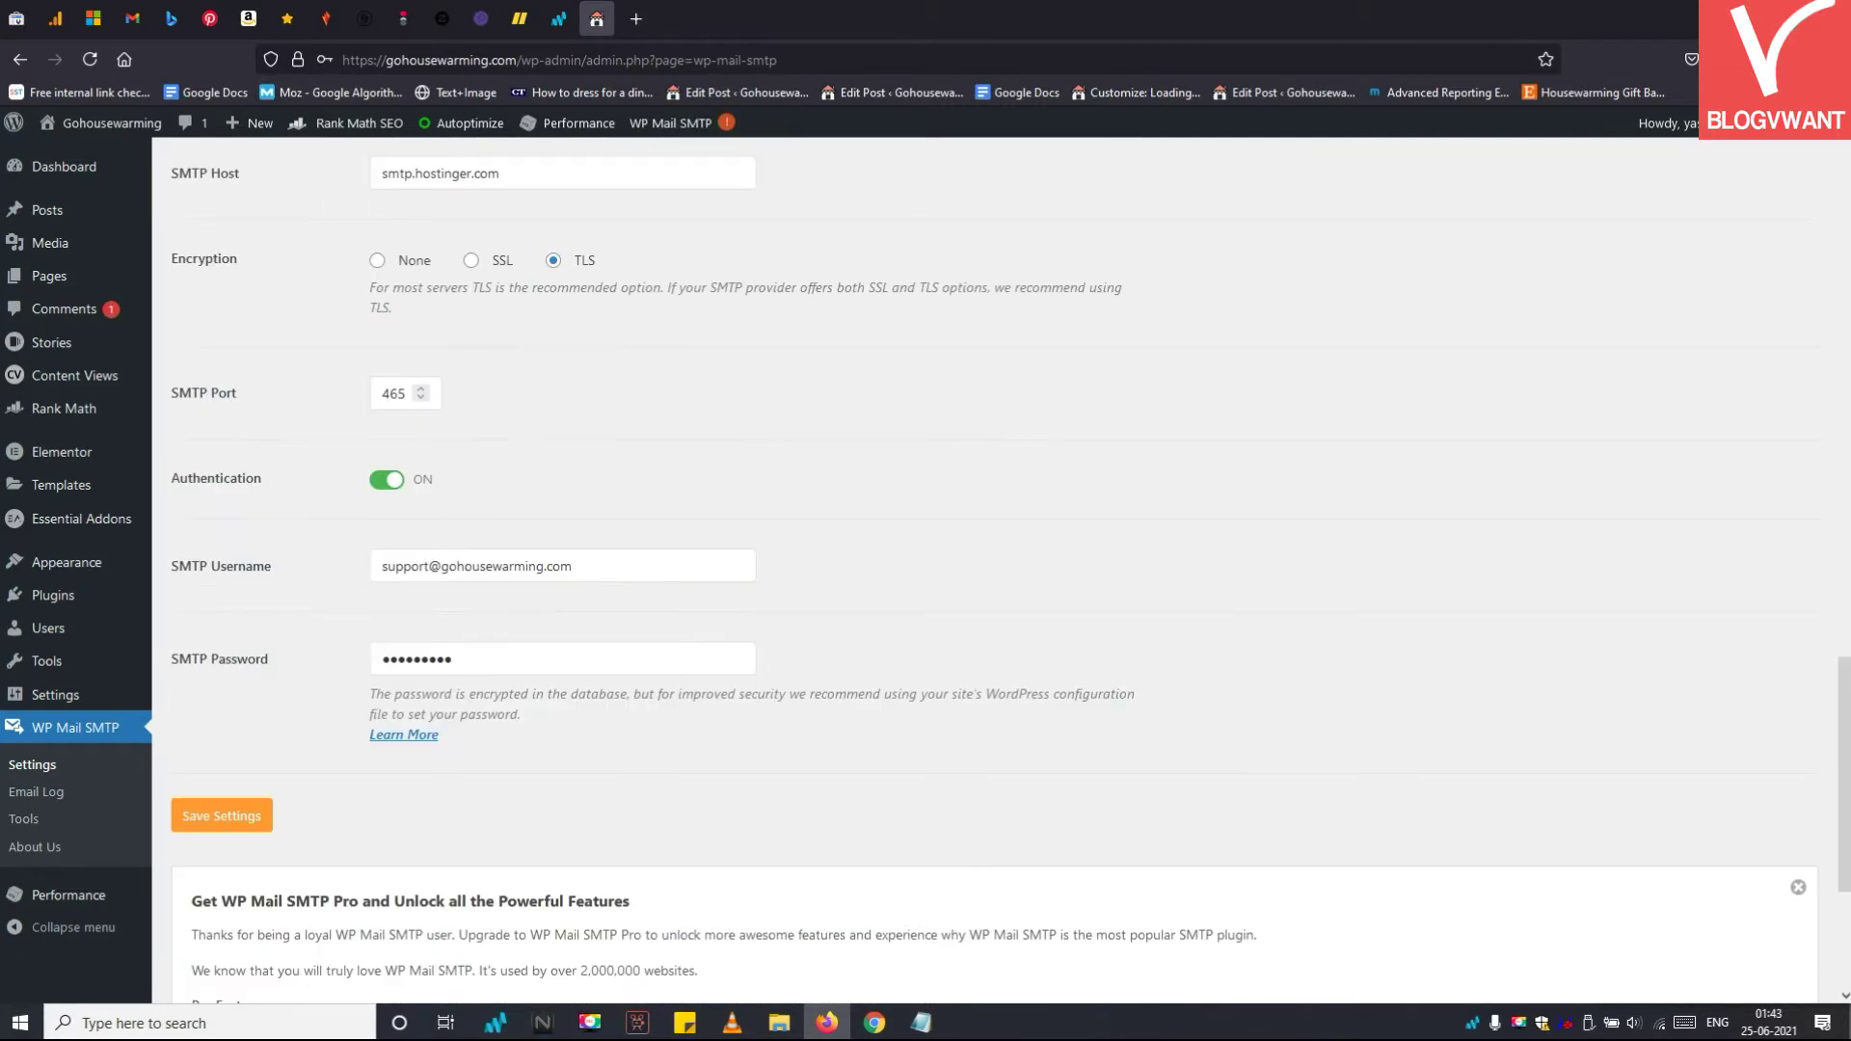
click(221, 815)
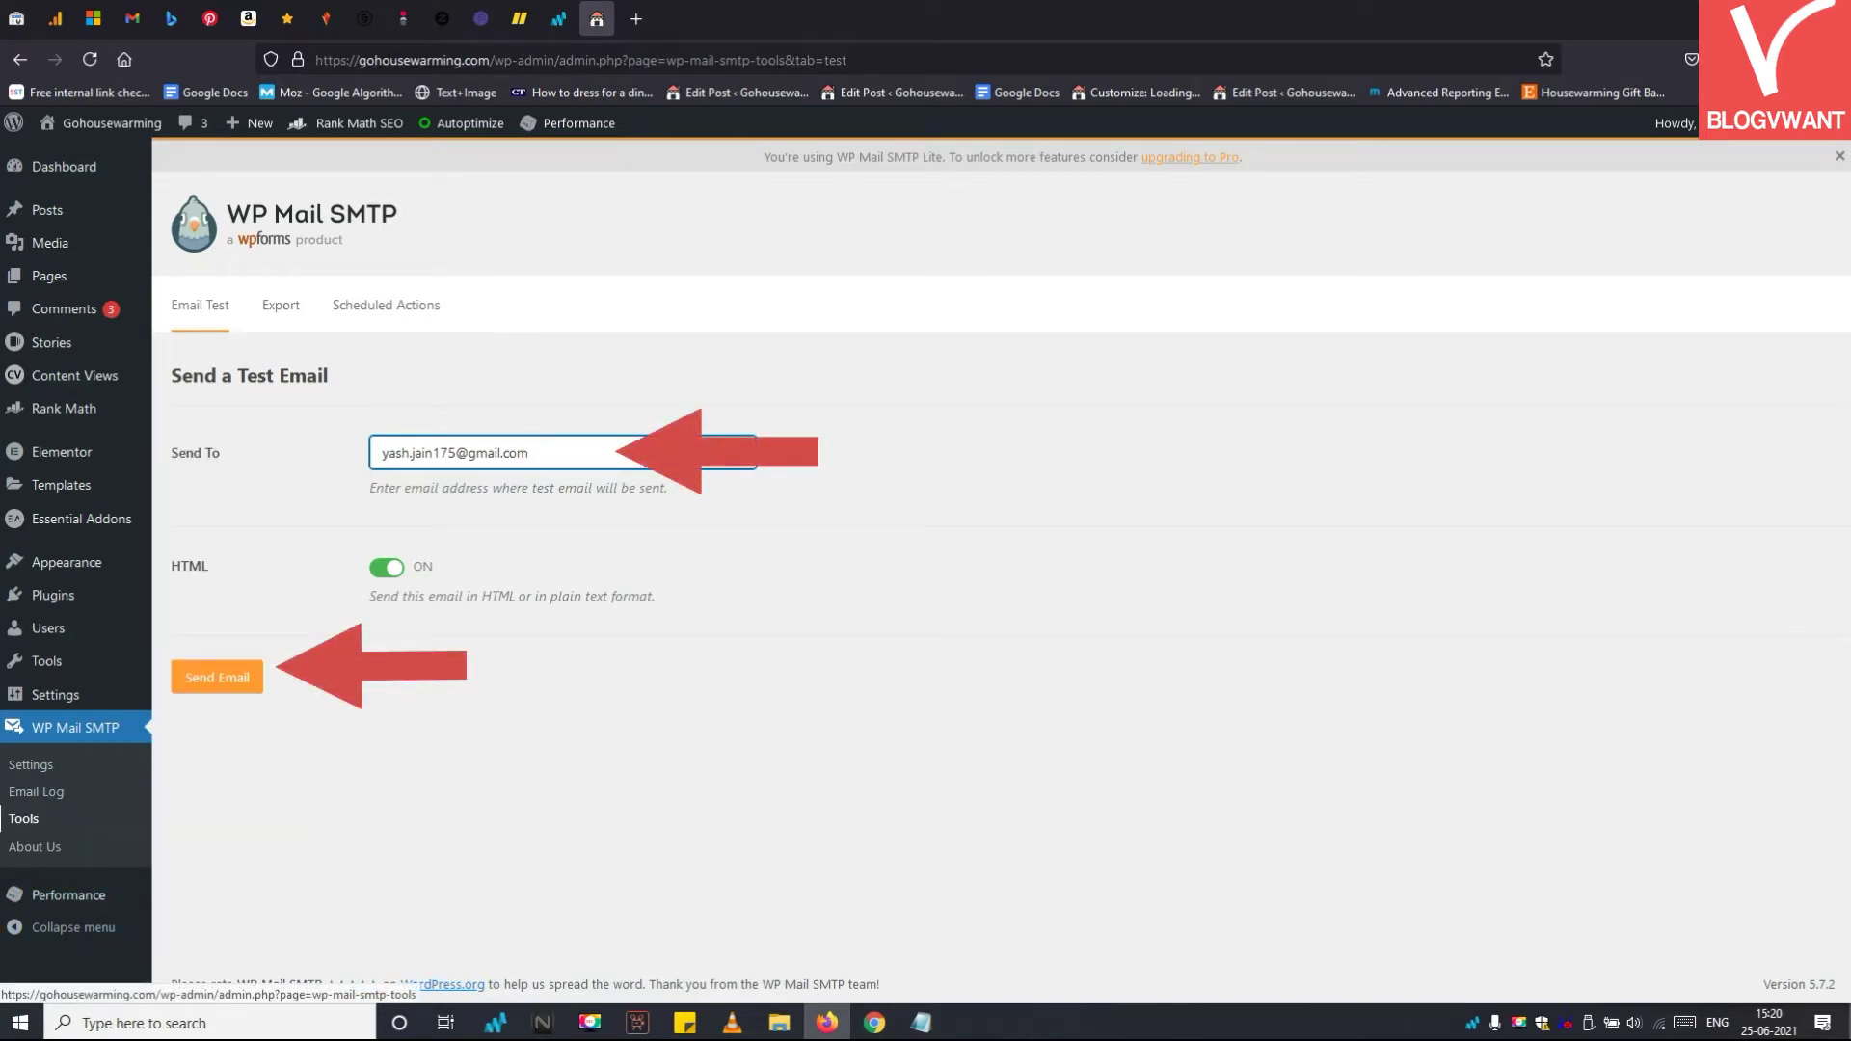
Send the HTML test email and highlight the 'sent successfully' notice.
click(246, 675)
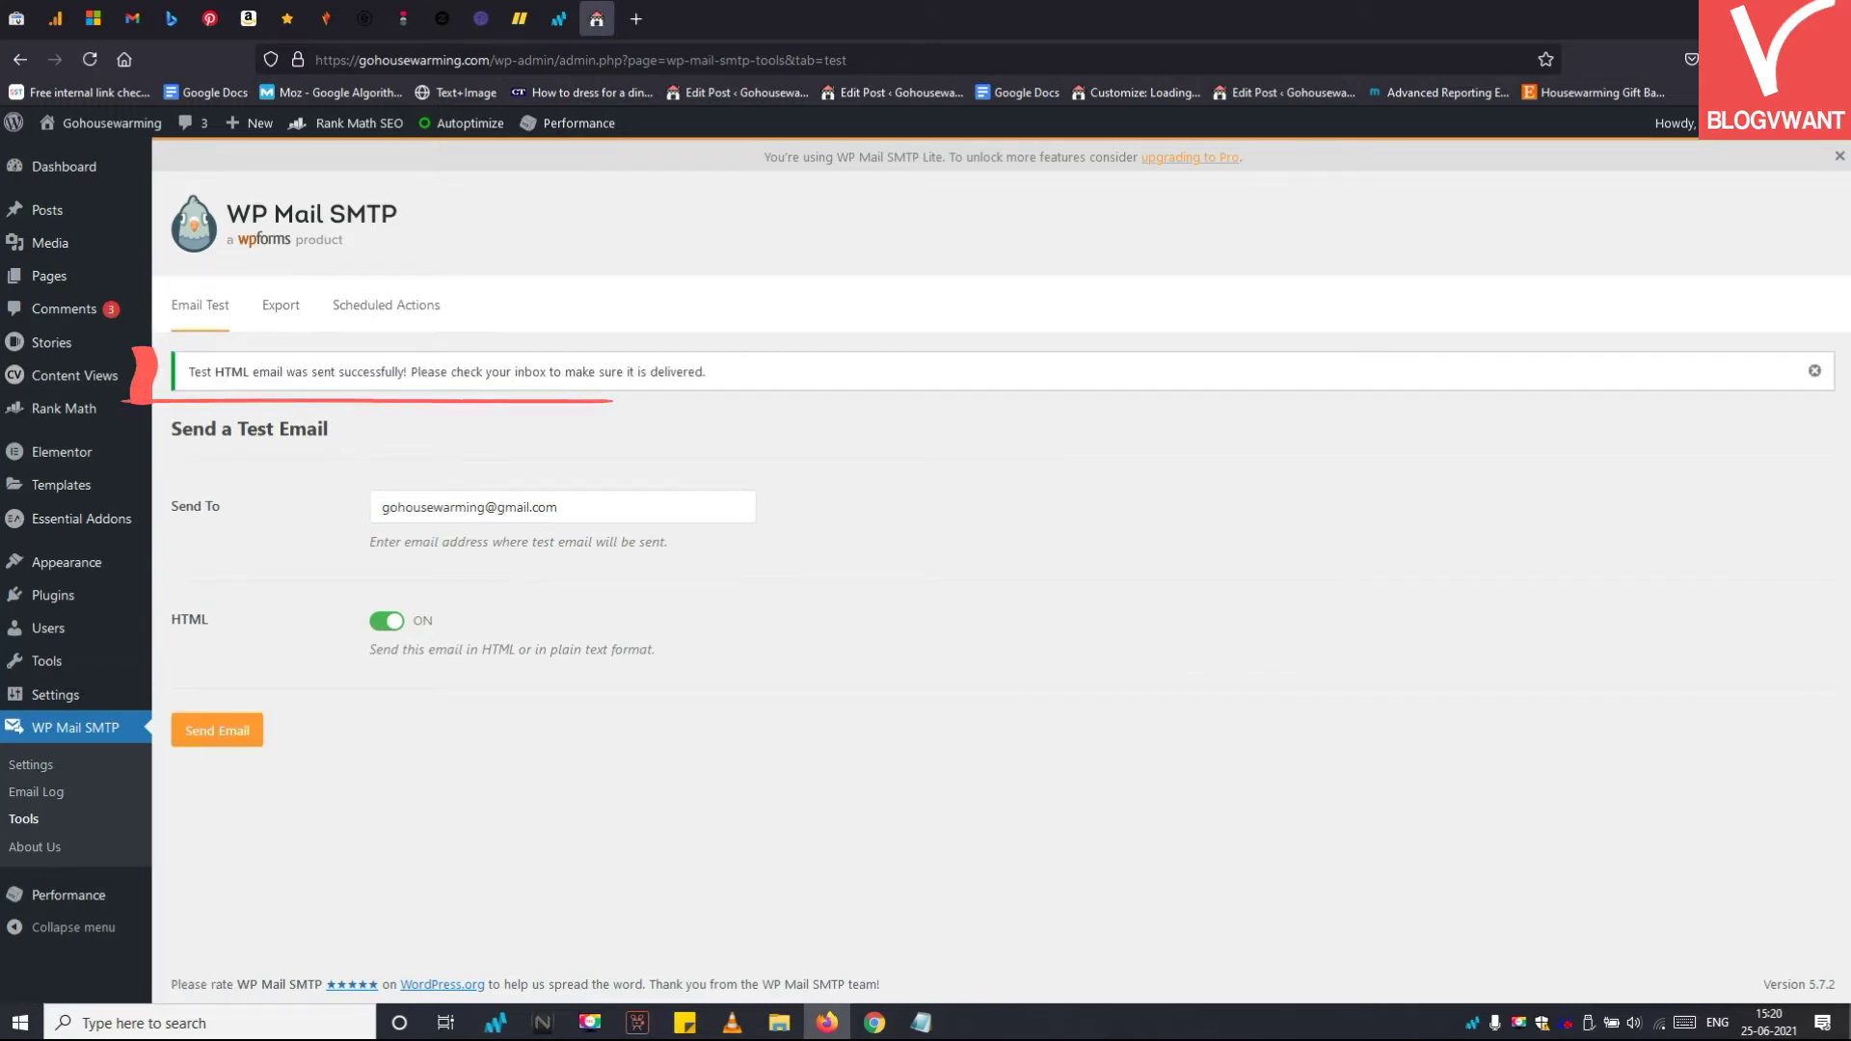
triple_click(371, 372)
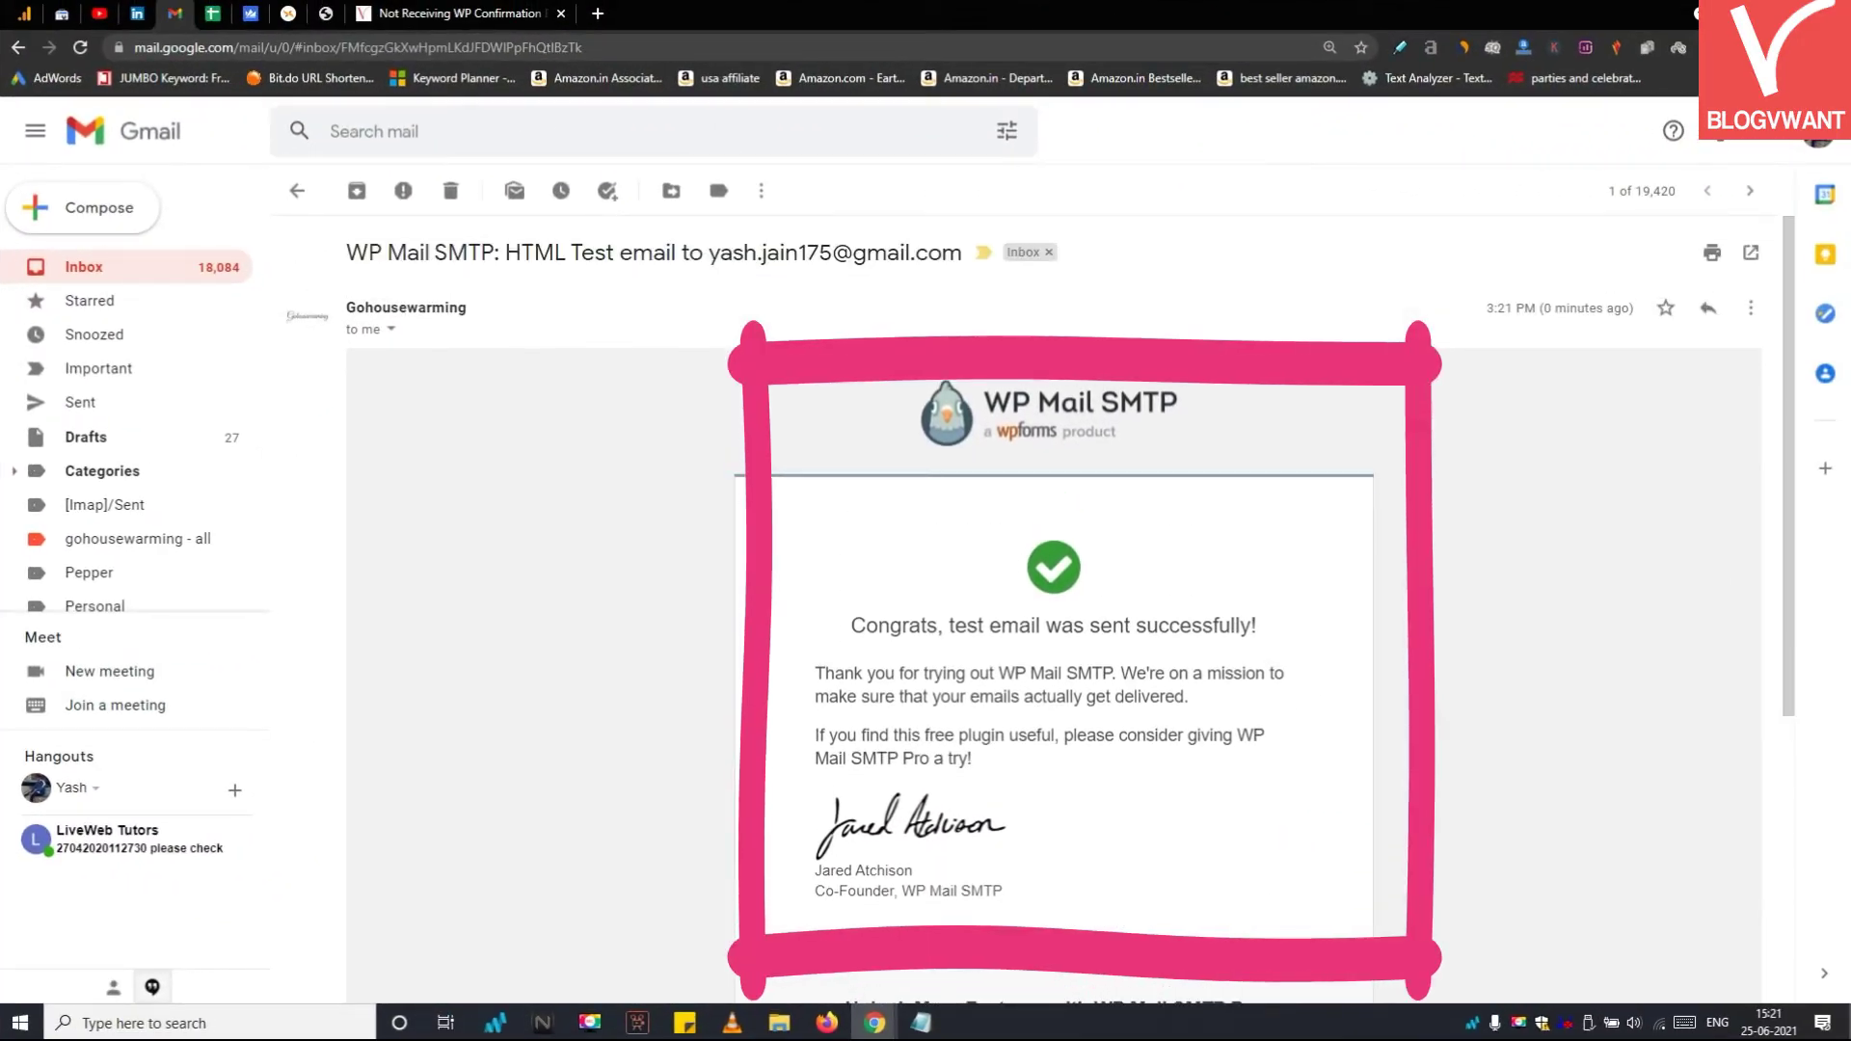
Read through the WP Mail SMTP test email in the Gmail inbox.
scroll(1041, 607, down, 1)
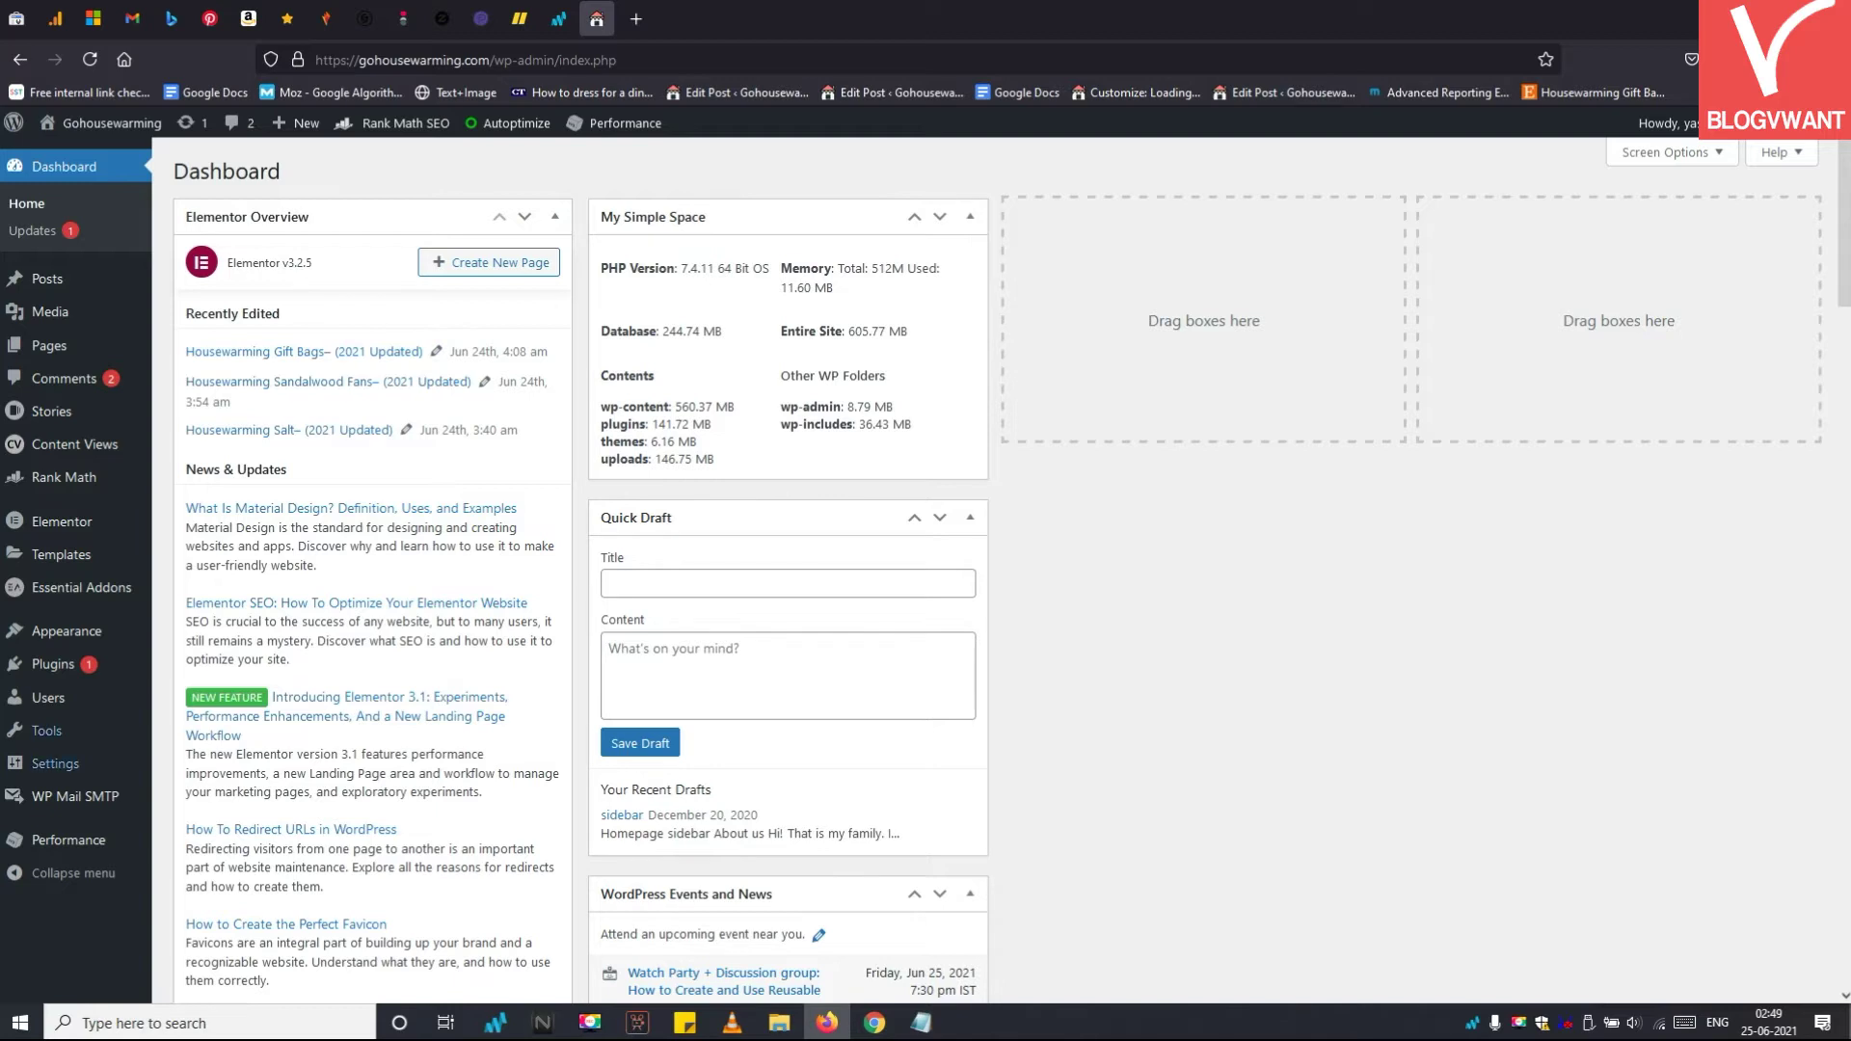
mouse_move(55, 764)
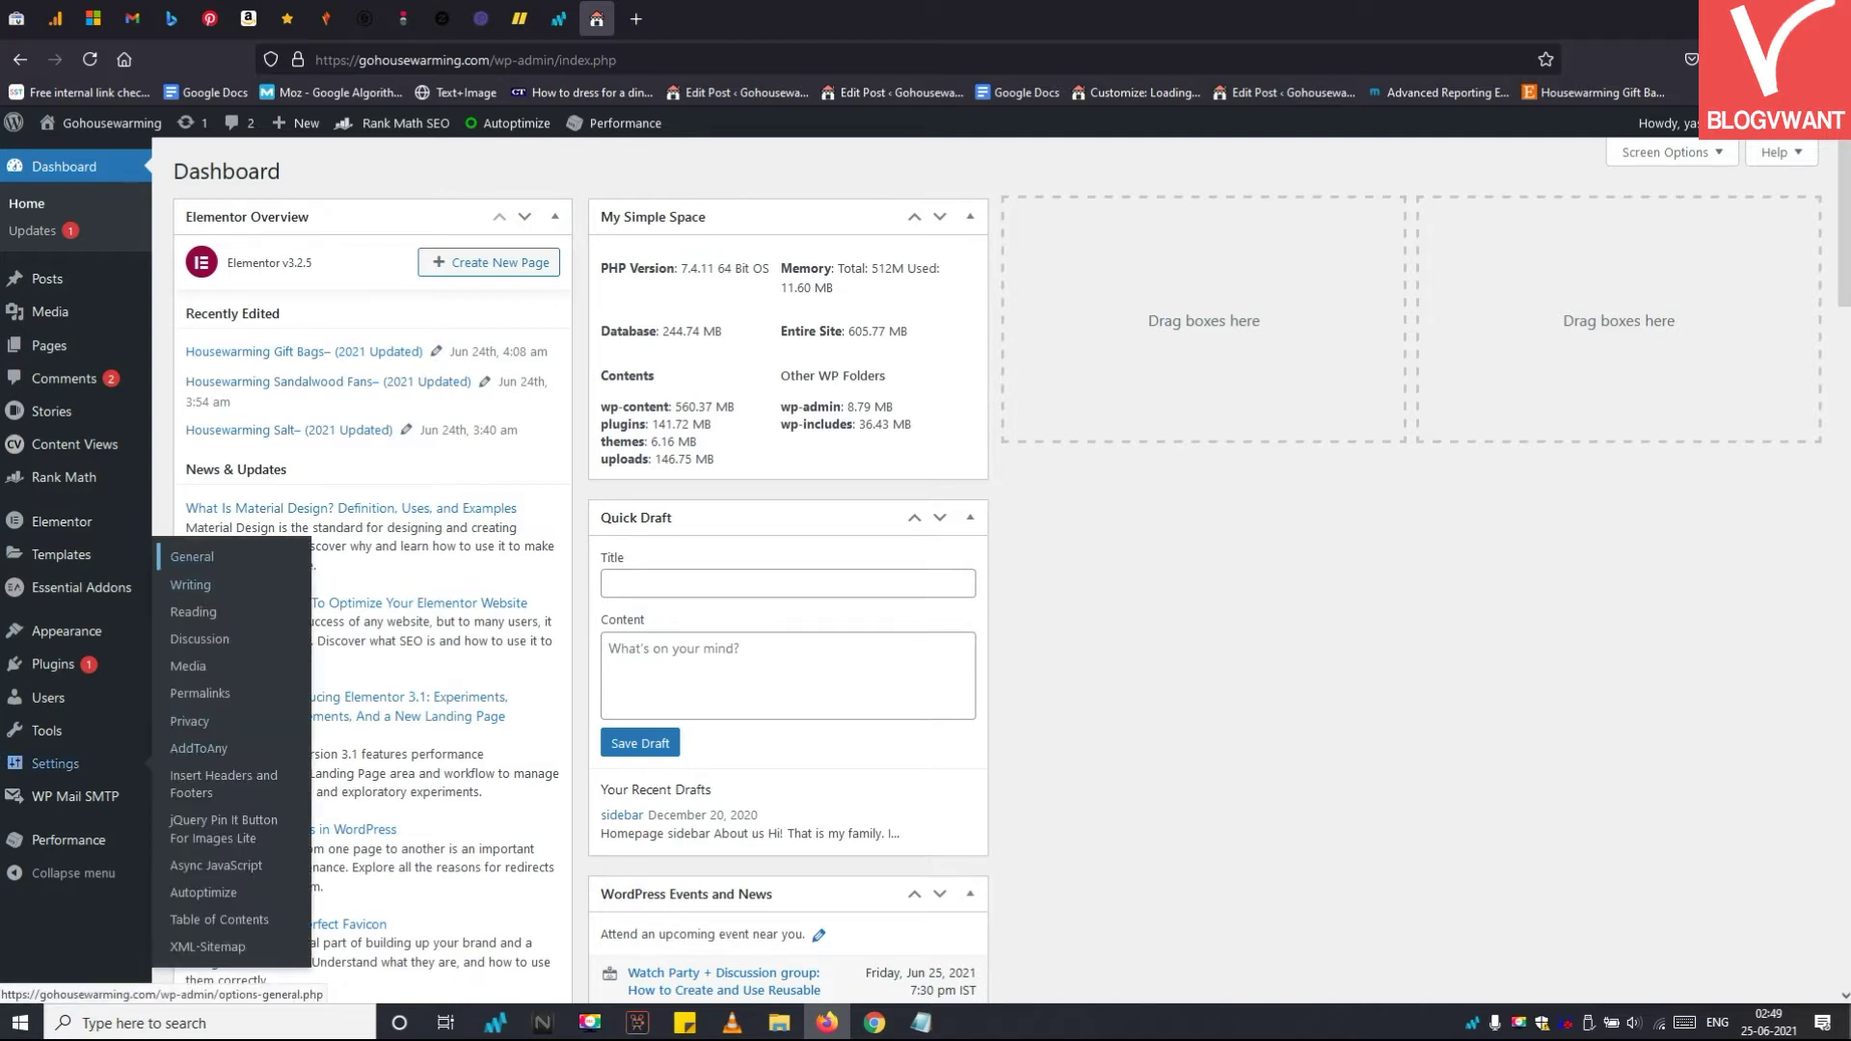
click(188, 557)
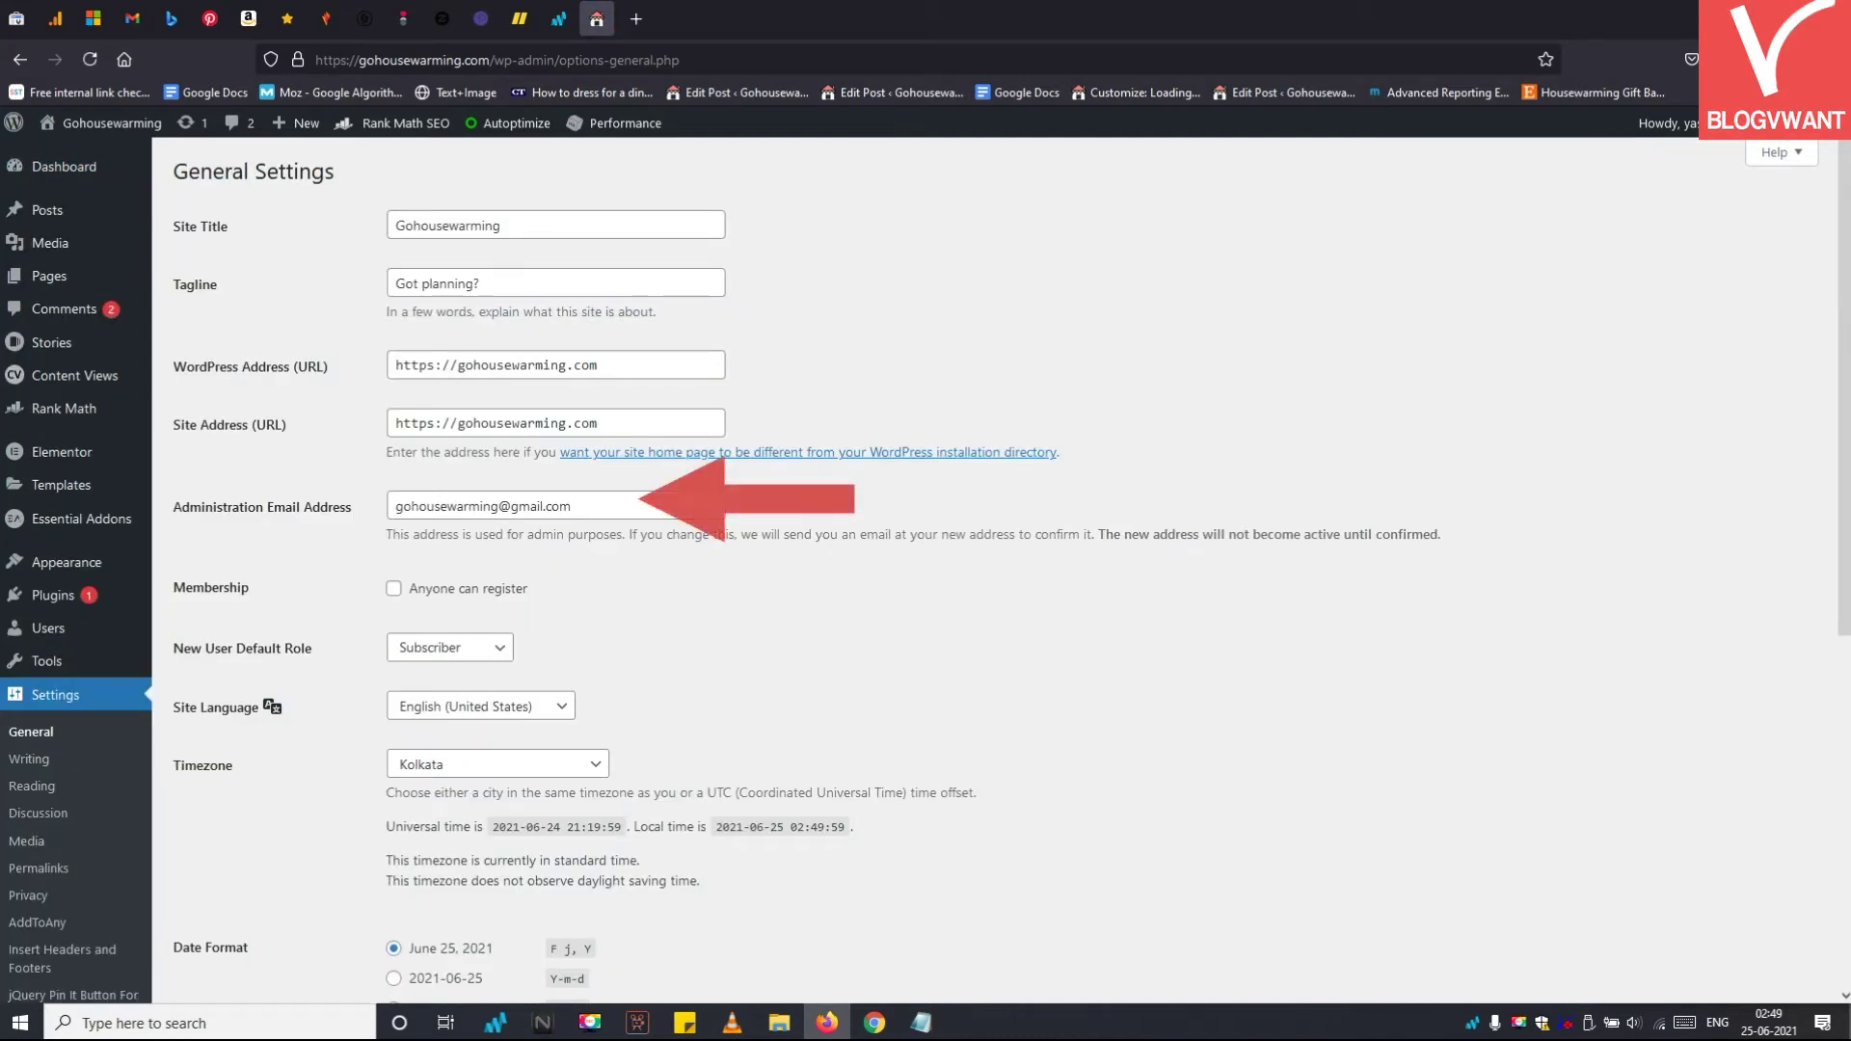
click(453, 516)
key(ctrl+a)
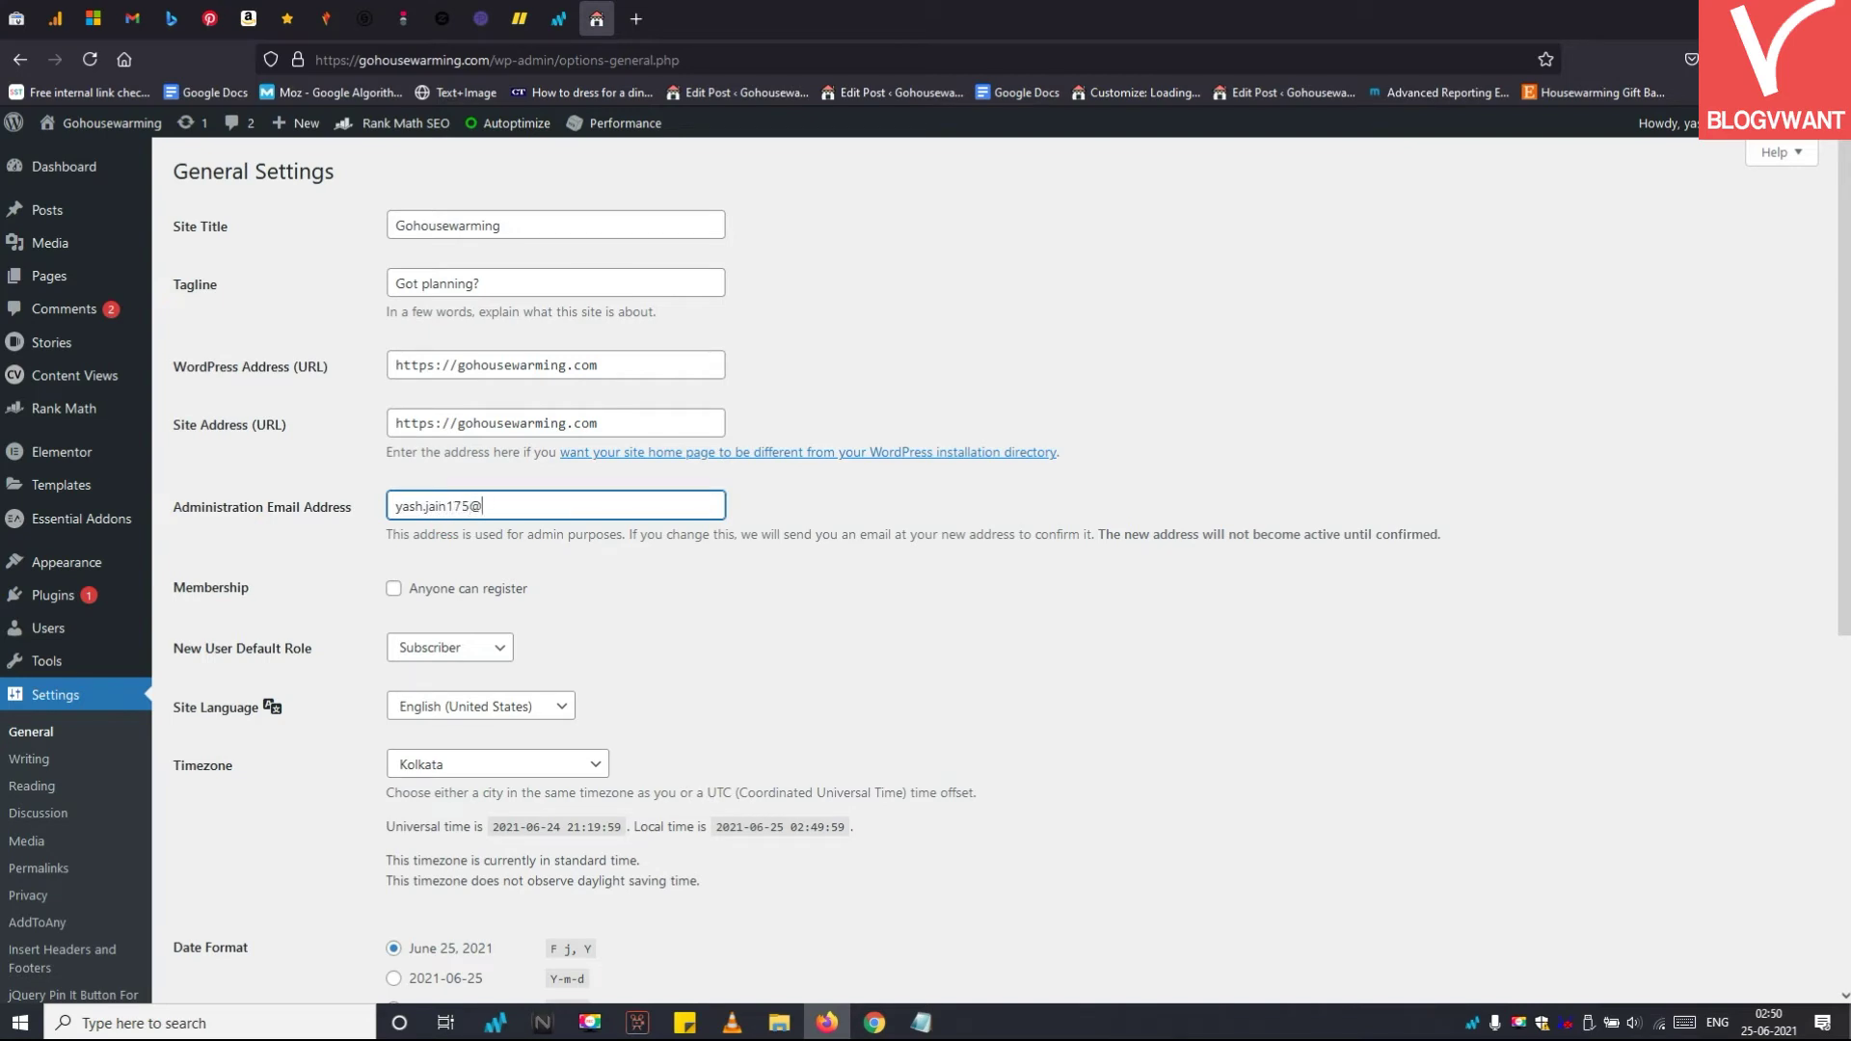
scroll(925, 579, down, 5)
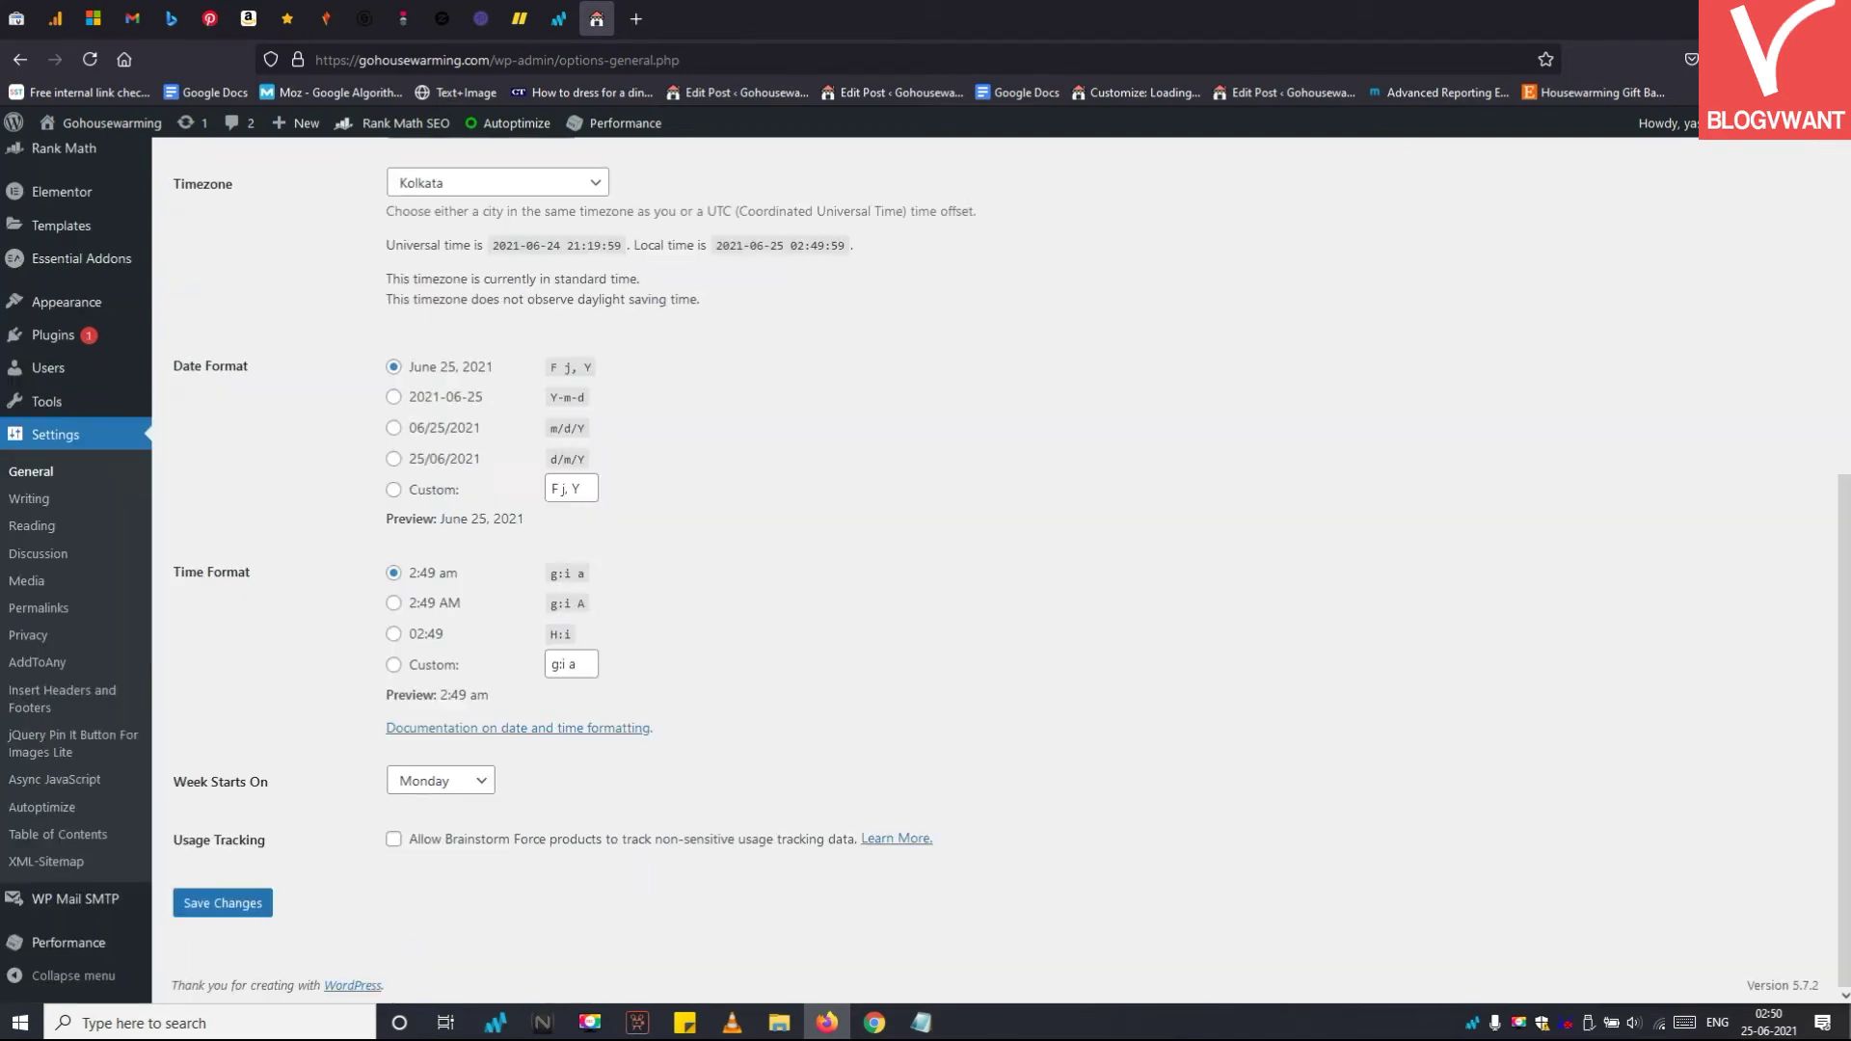
click(223, 958)
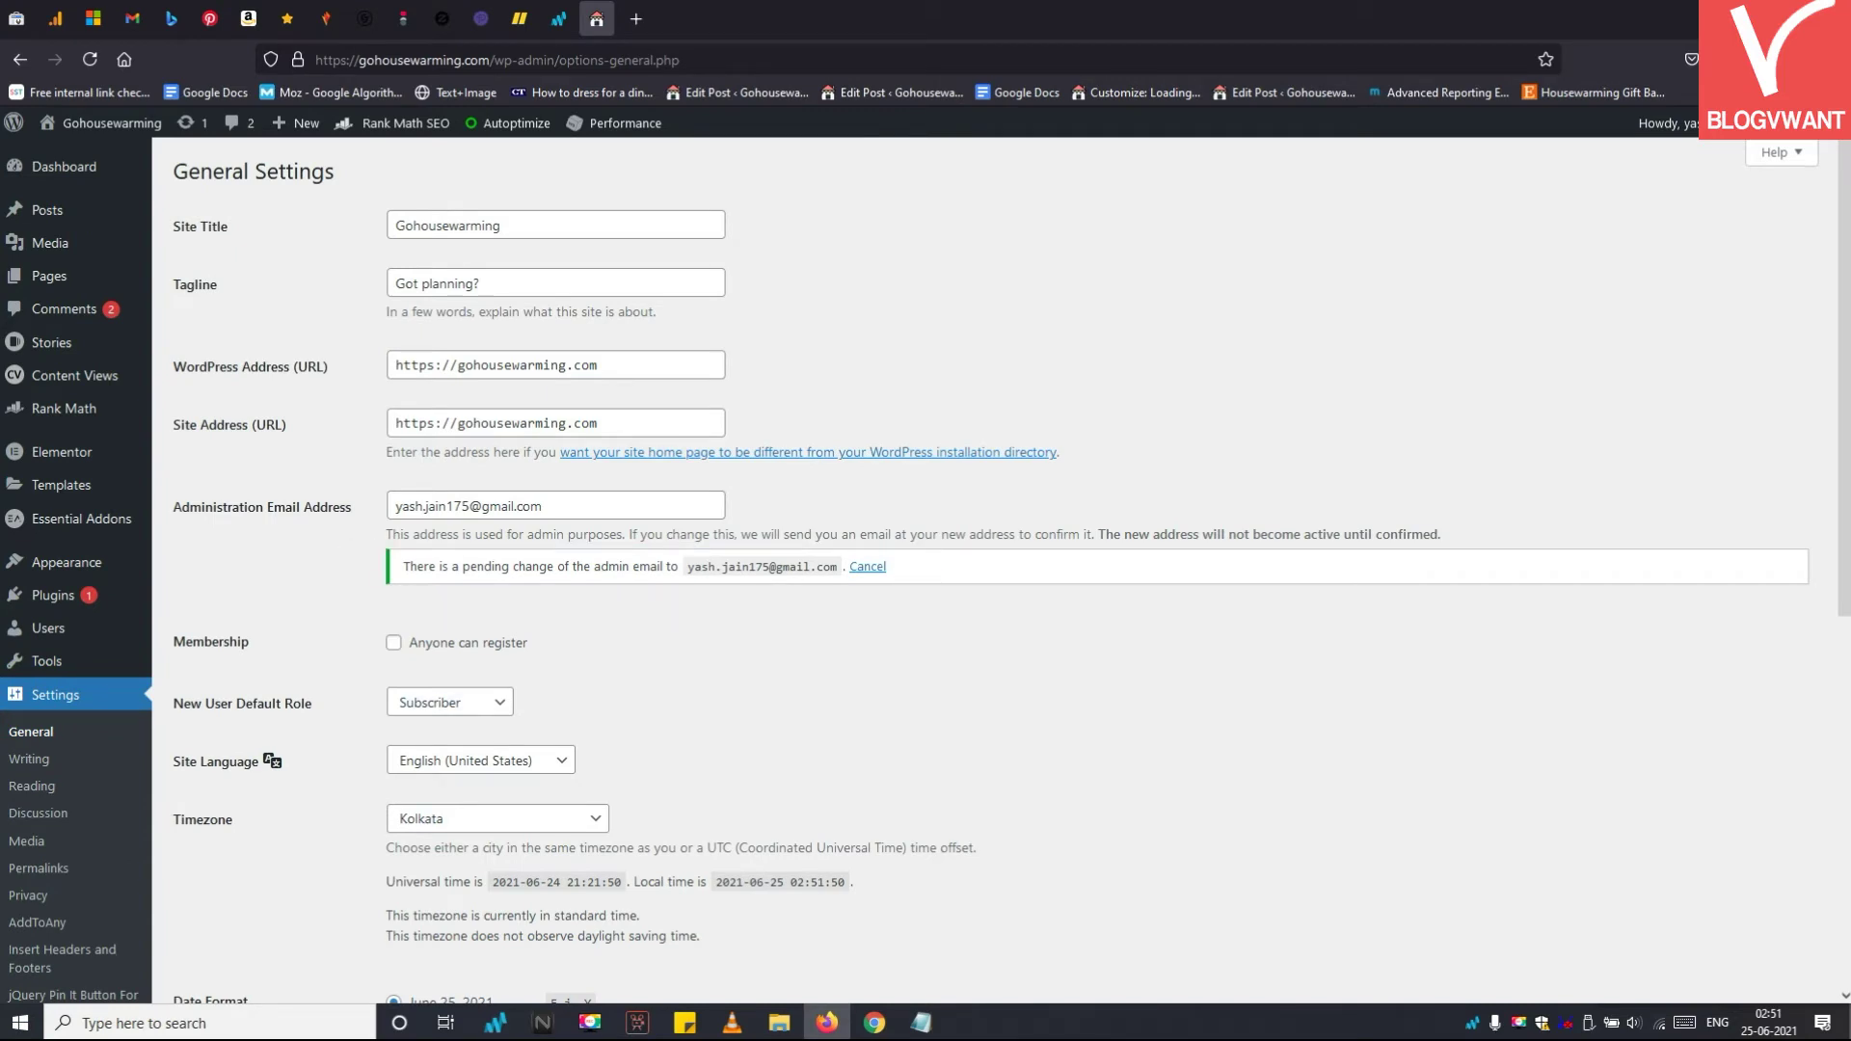
drag(397, 565, 887, 565)
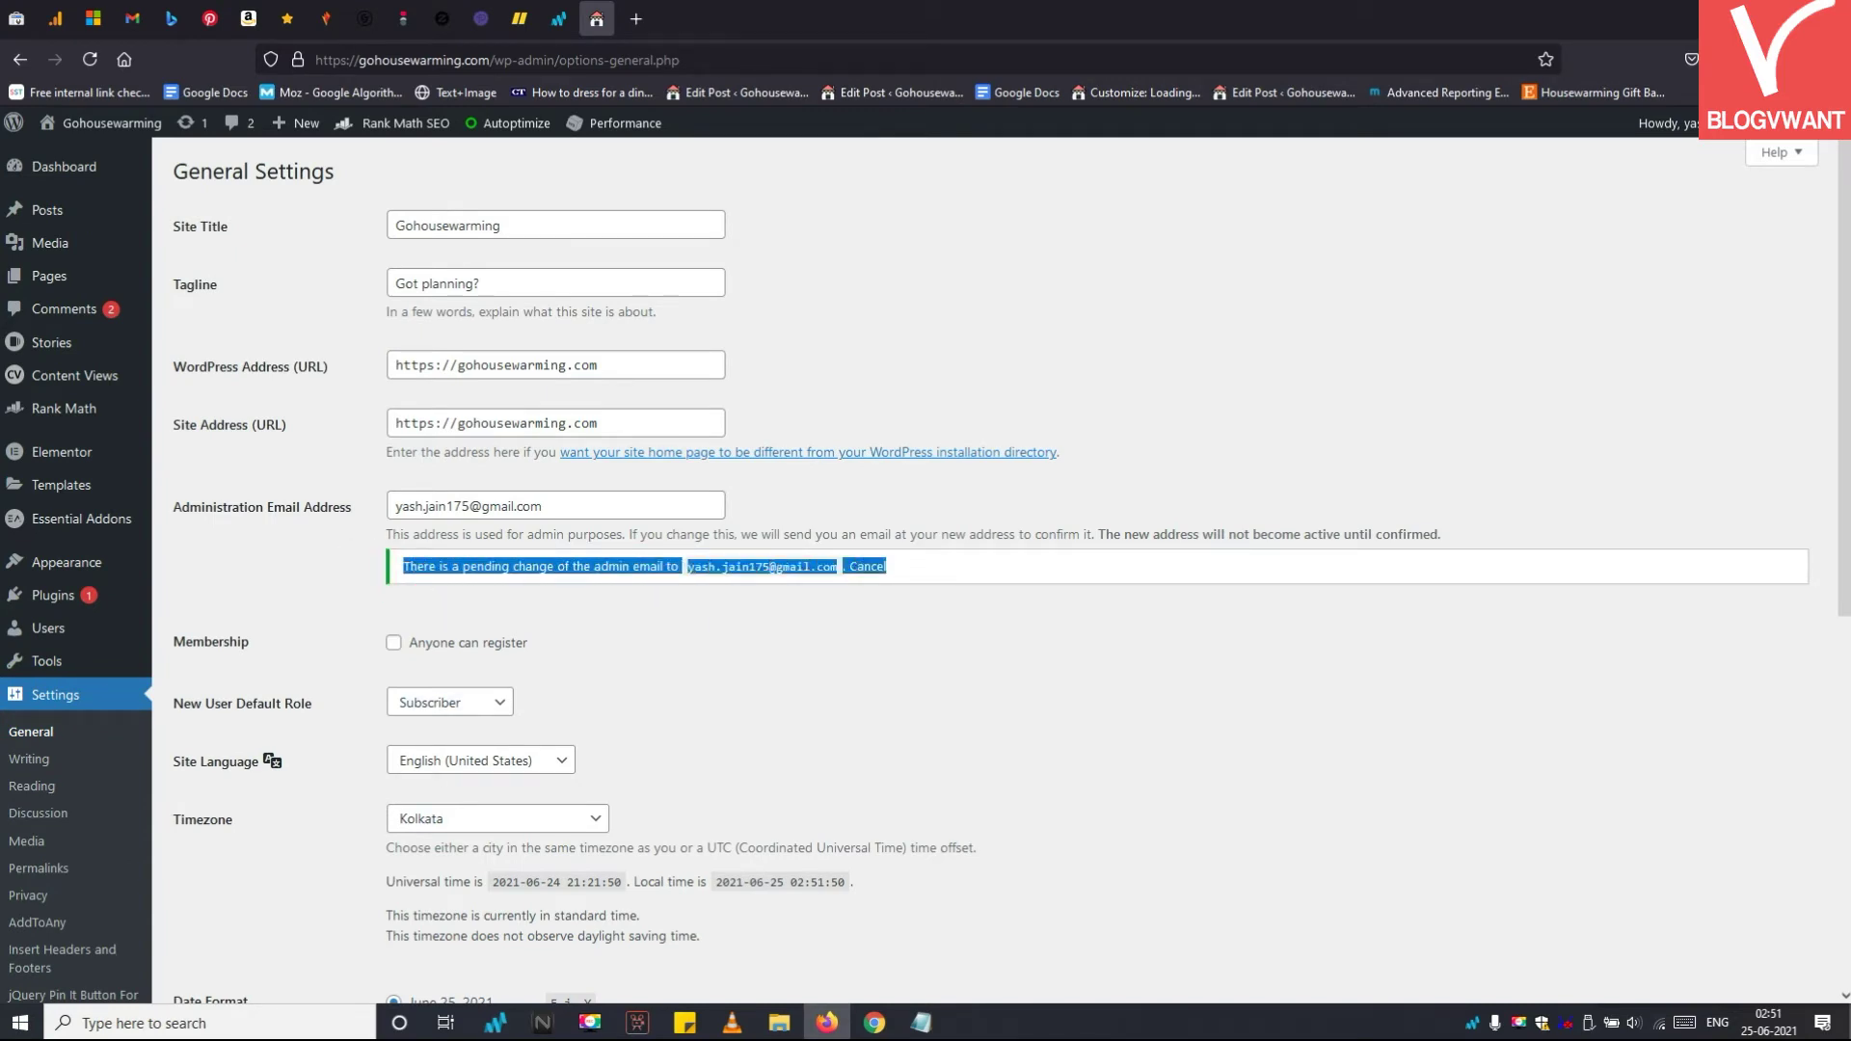
click(584, 579)
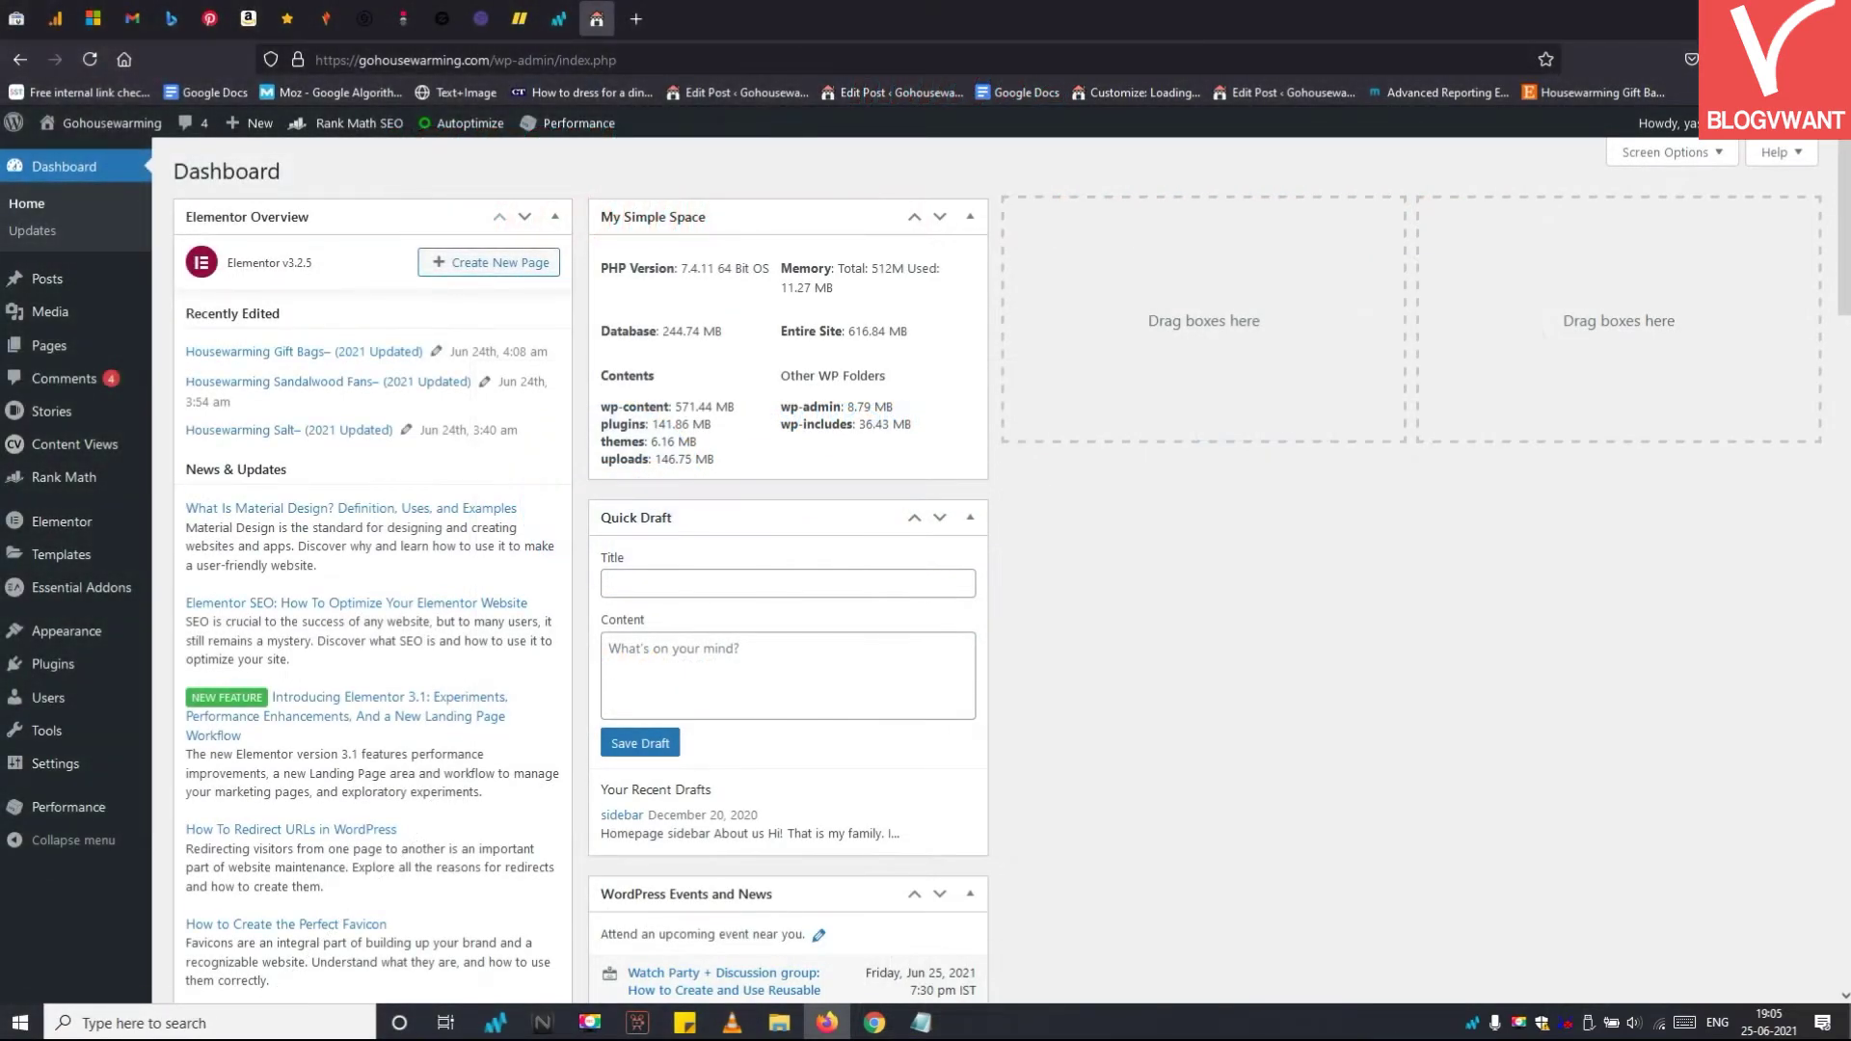
Search for 'easy wp smtp', then install and activate Easy WP SMTP.
click(195, 695)
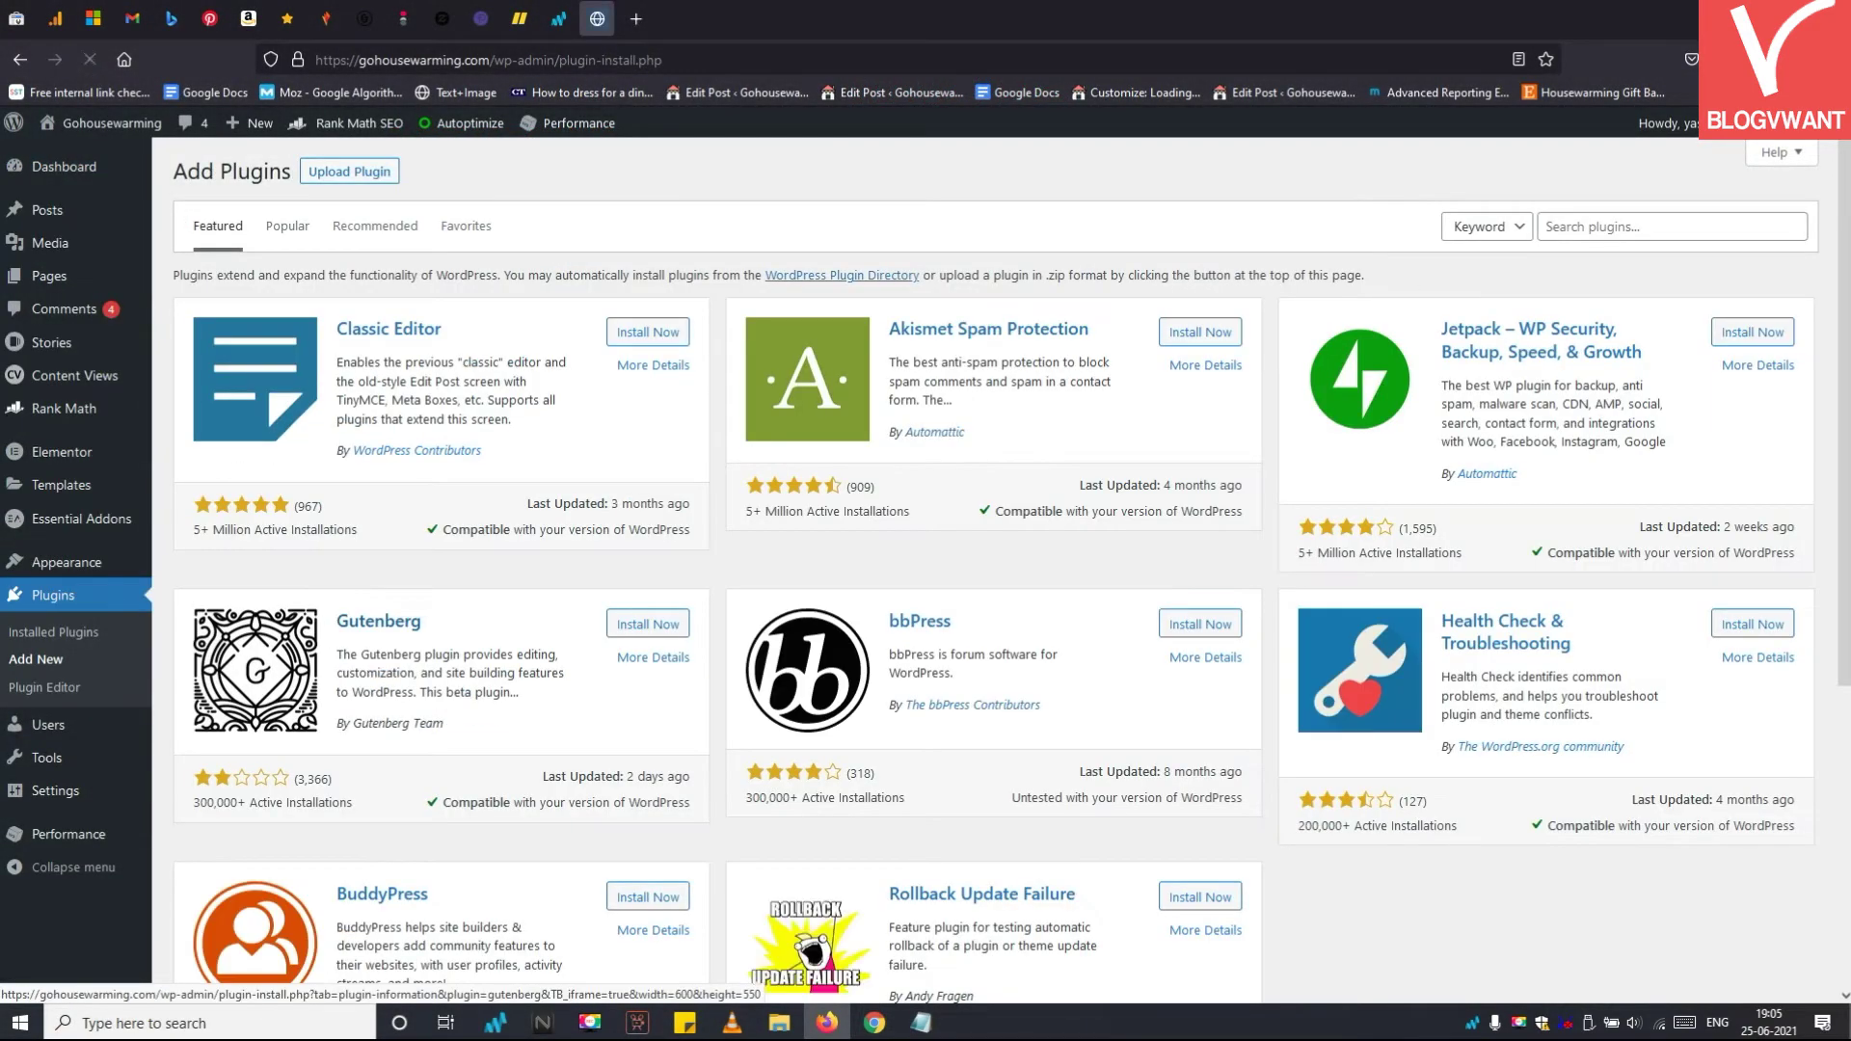
text(ease)
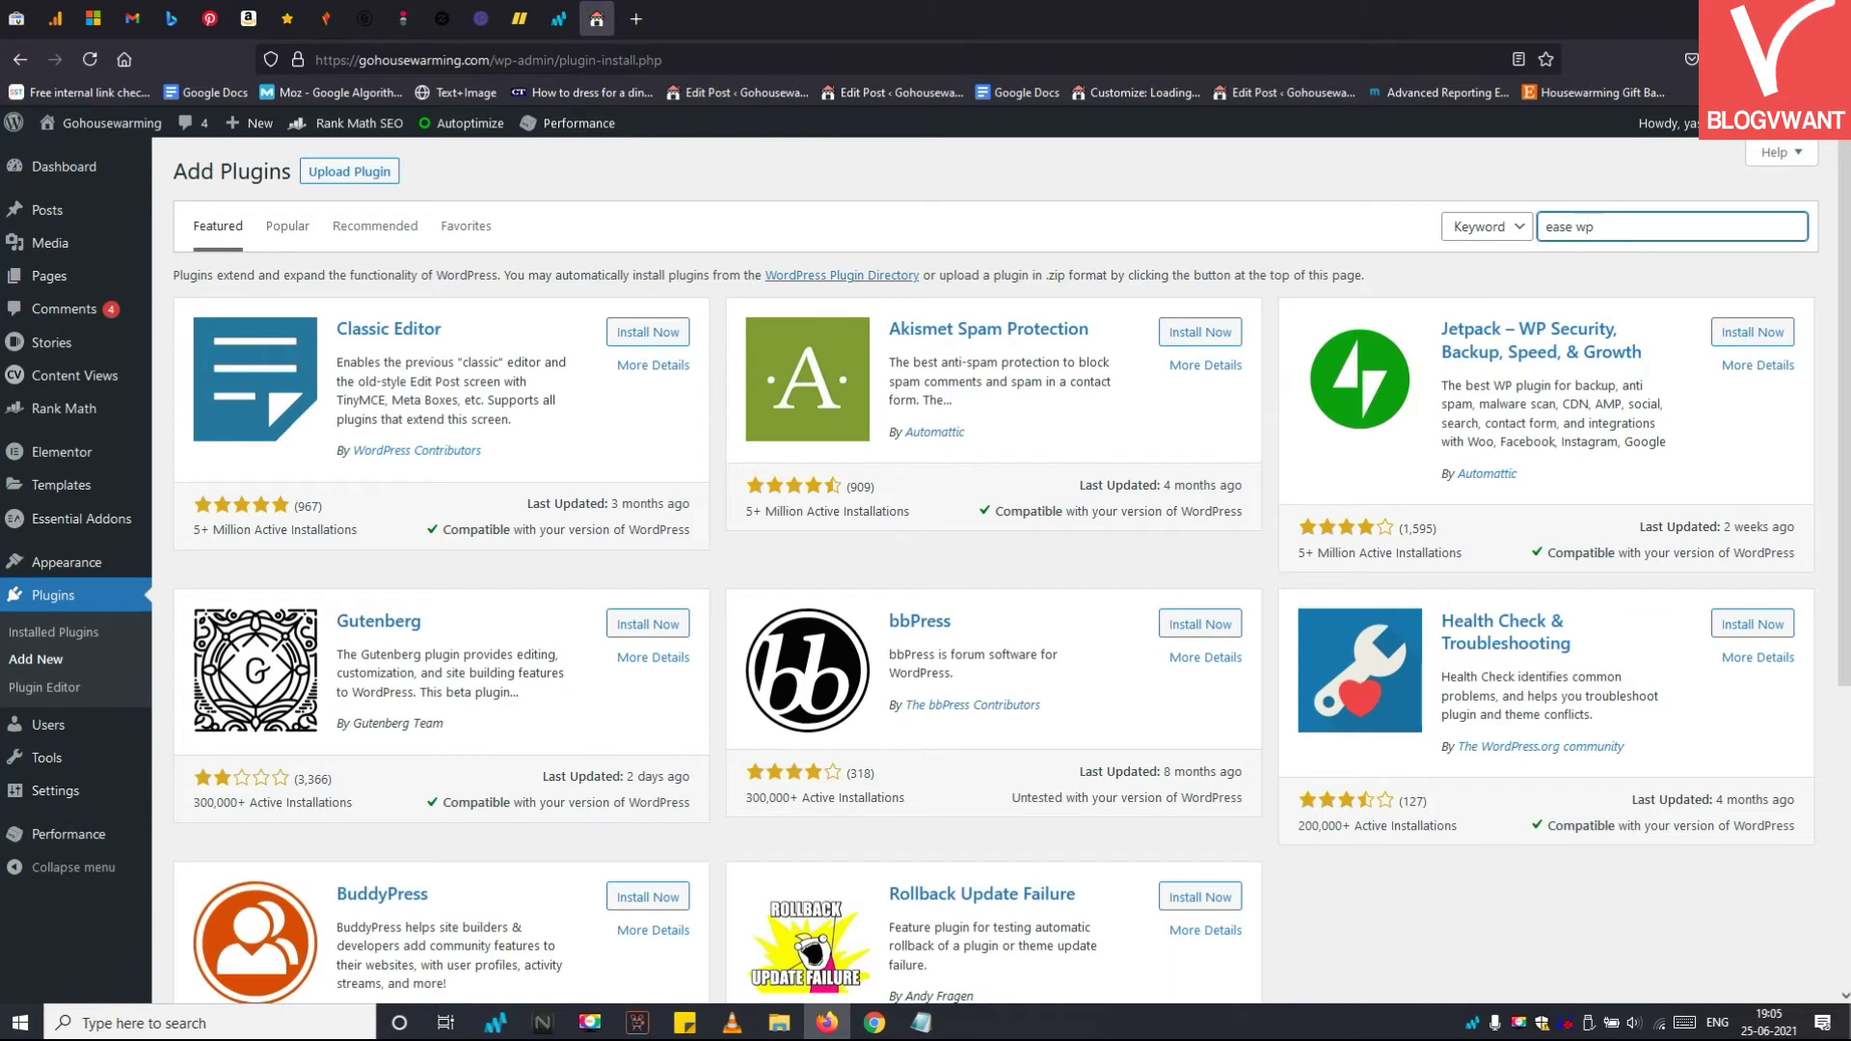
key(BackSpace)
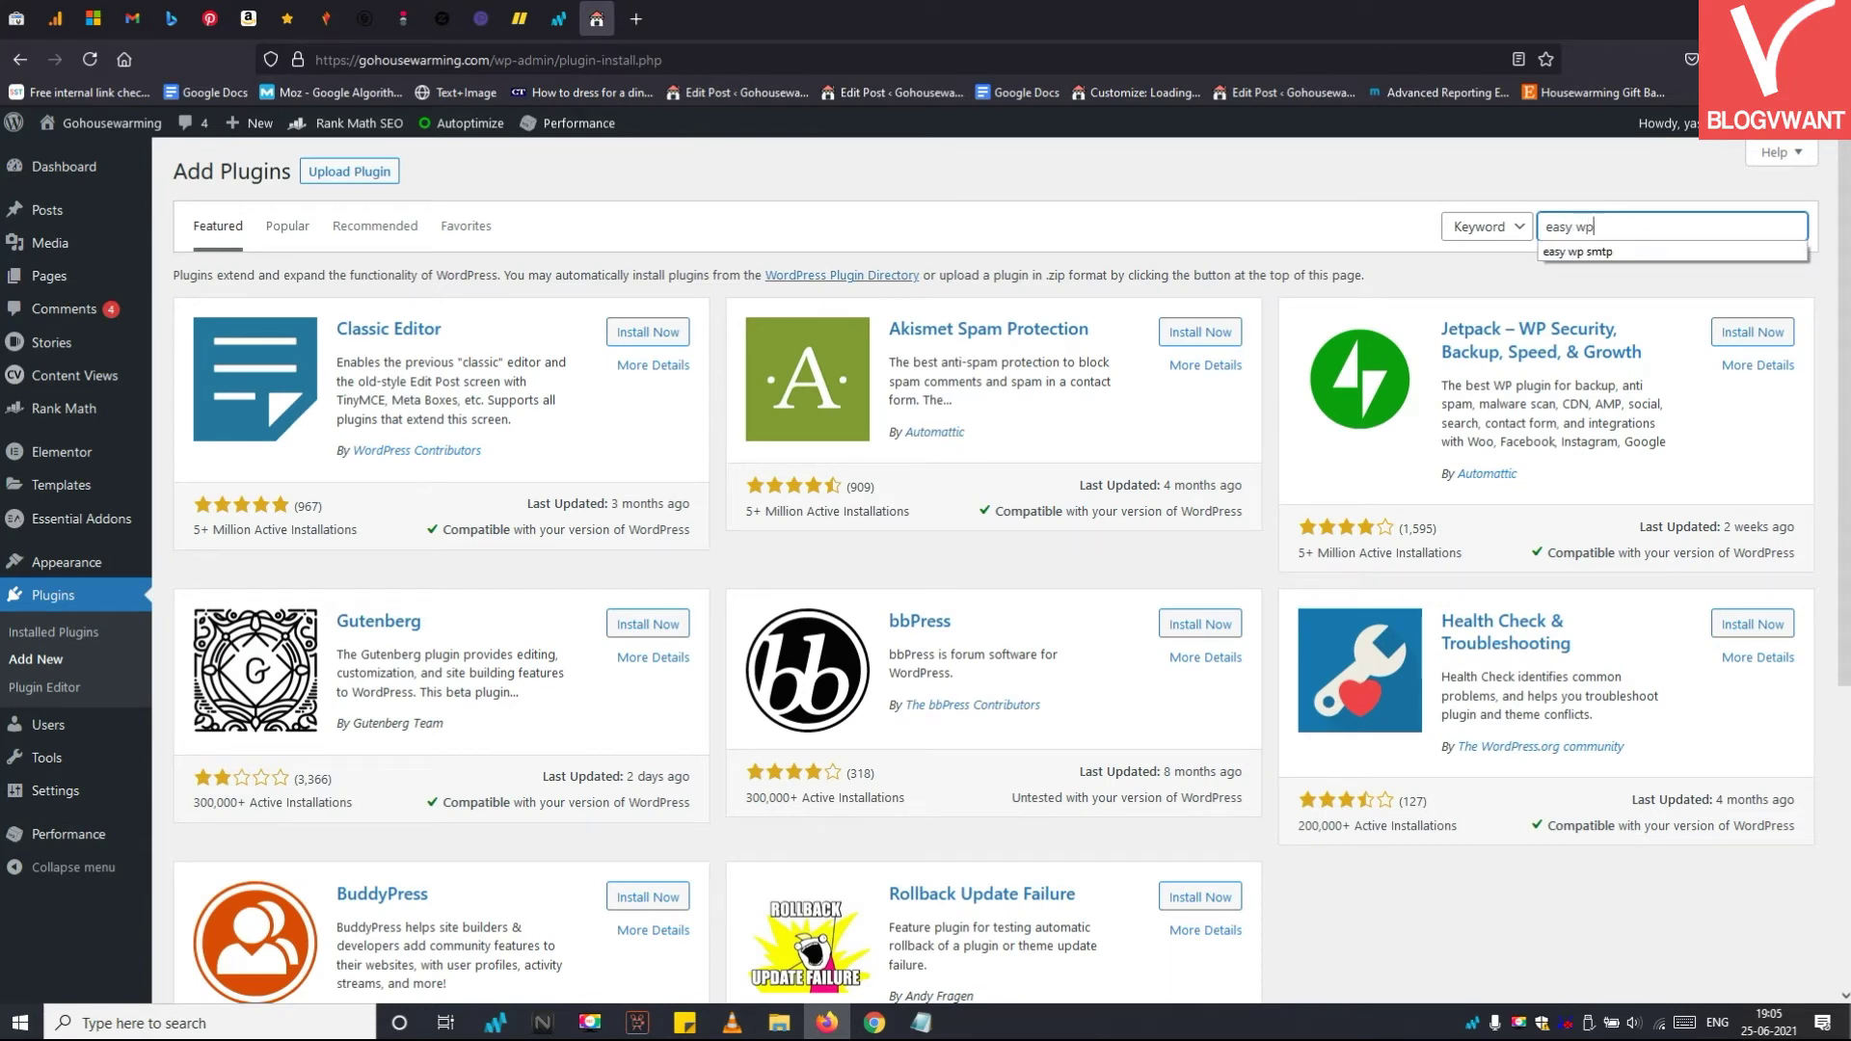
text(smtp)
key(Return)
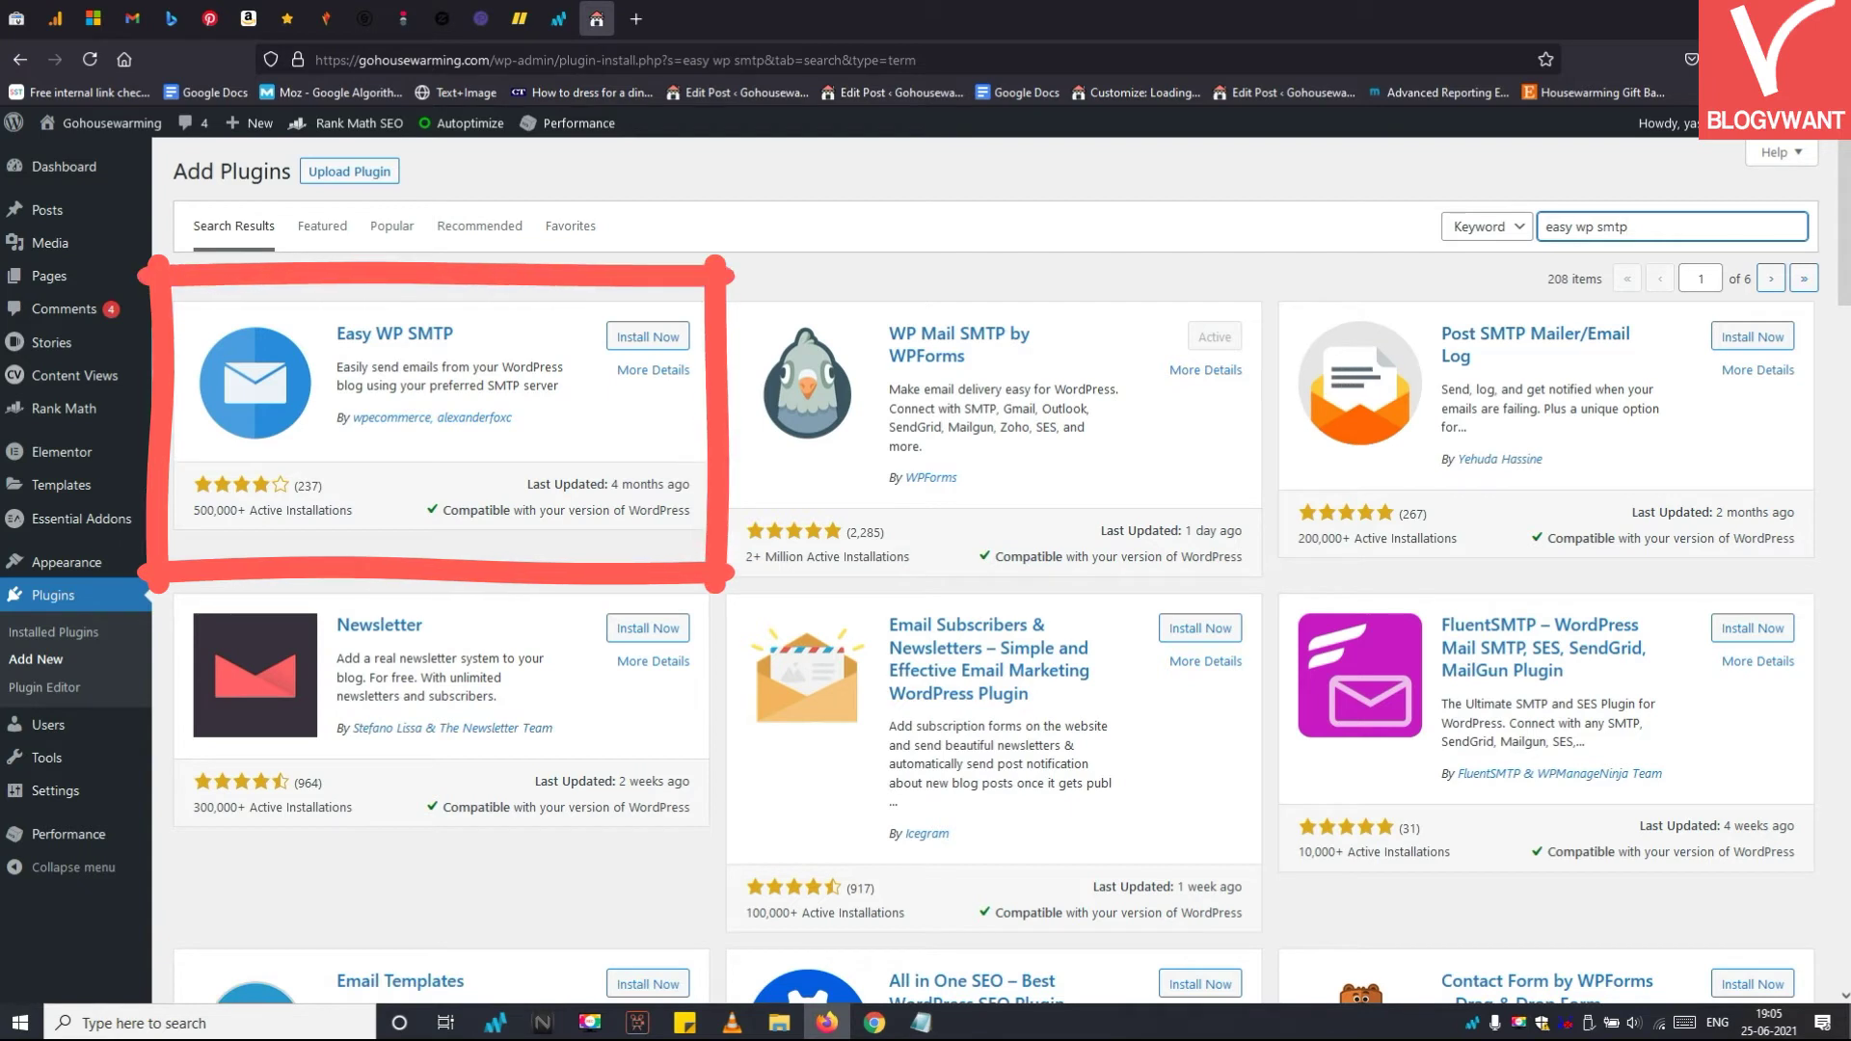
click(647, 337)
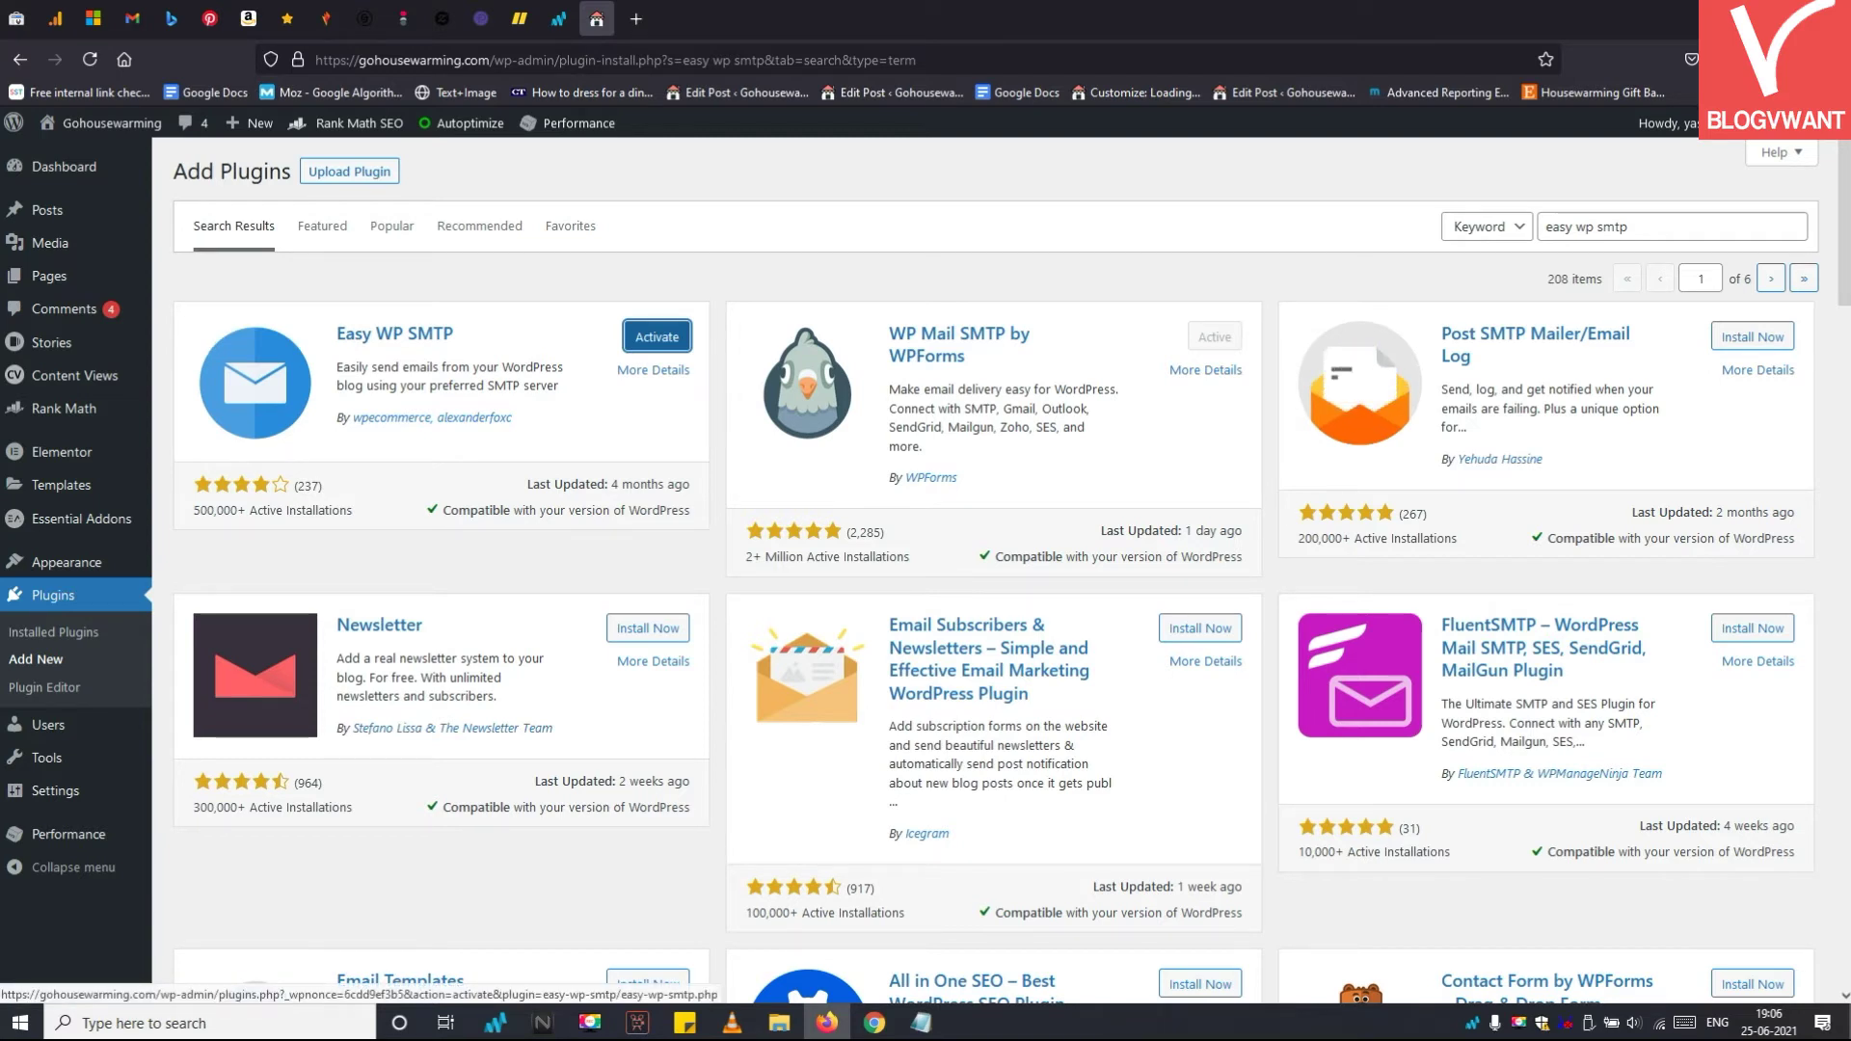
click(656, 336)
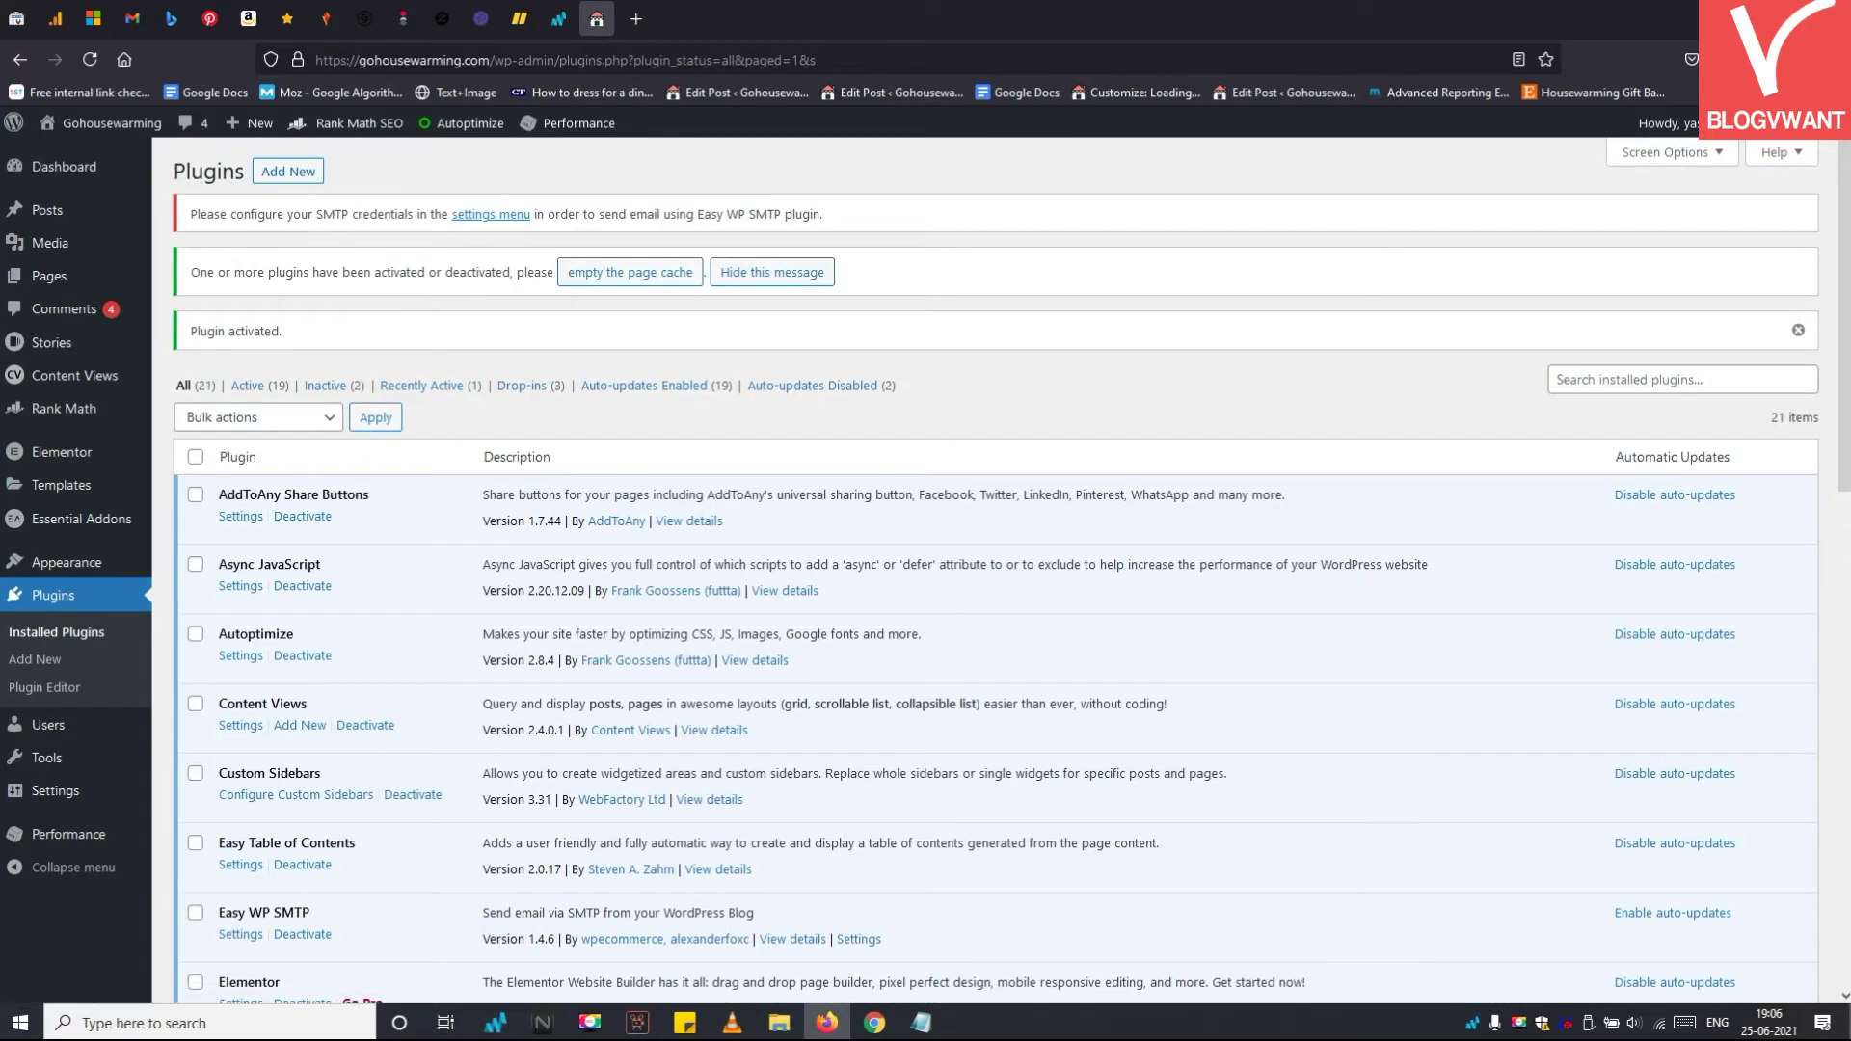
scroll(858, 544, down, 4)
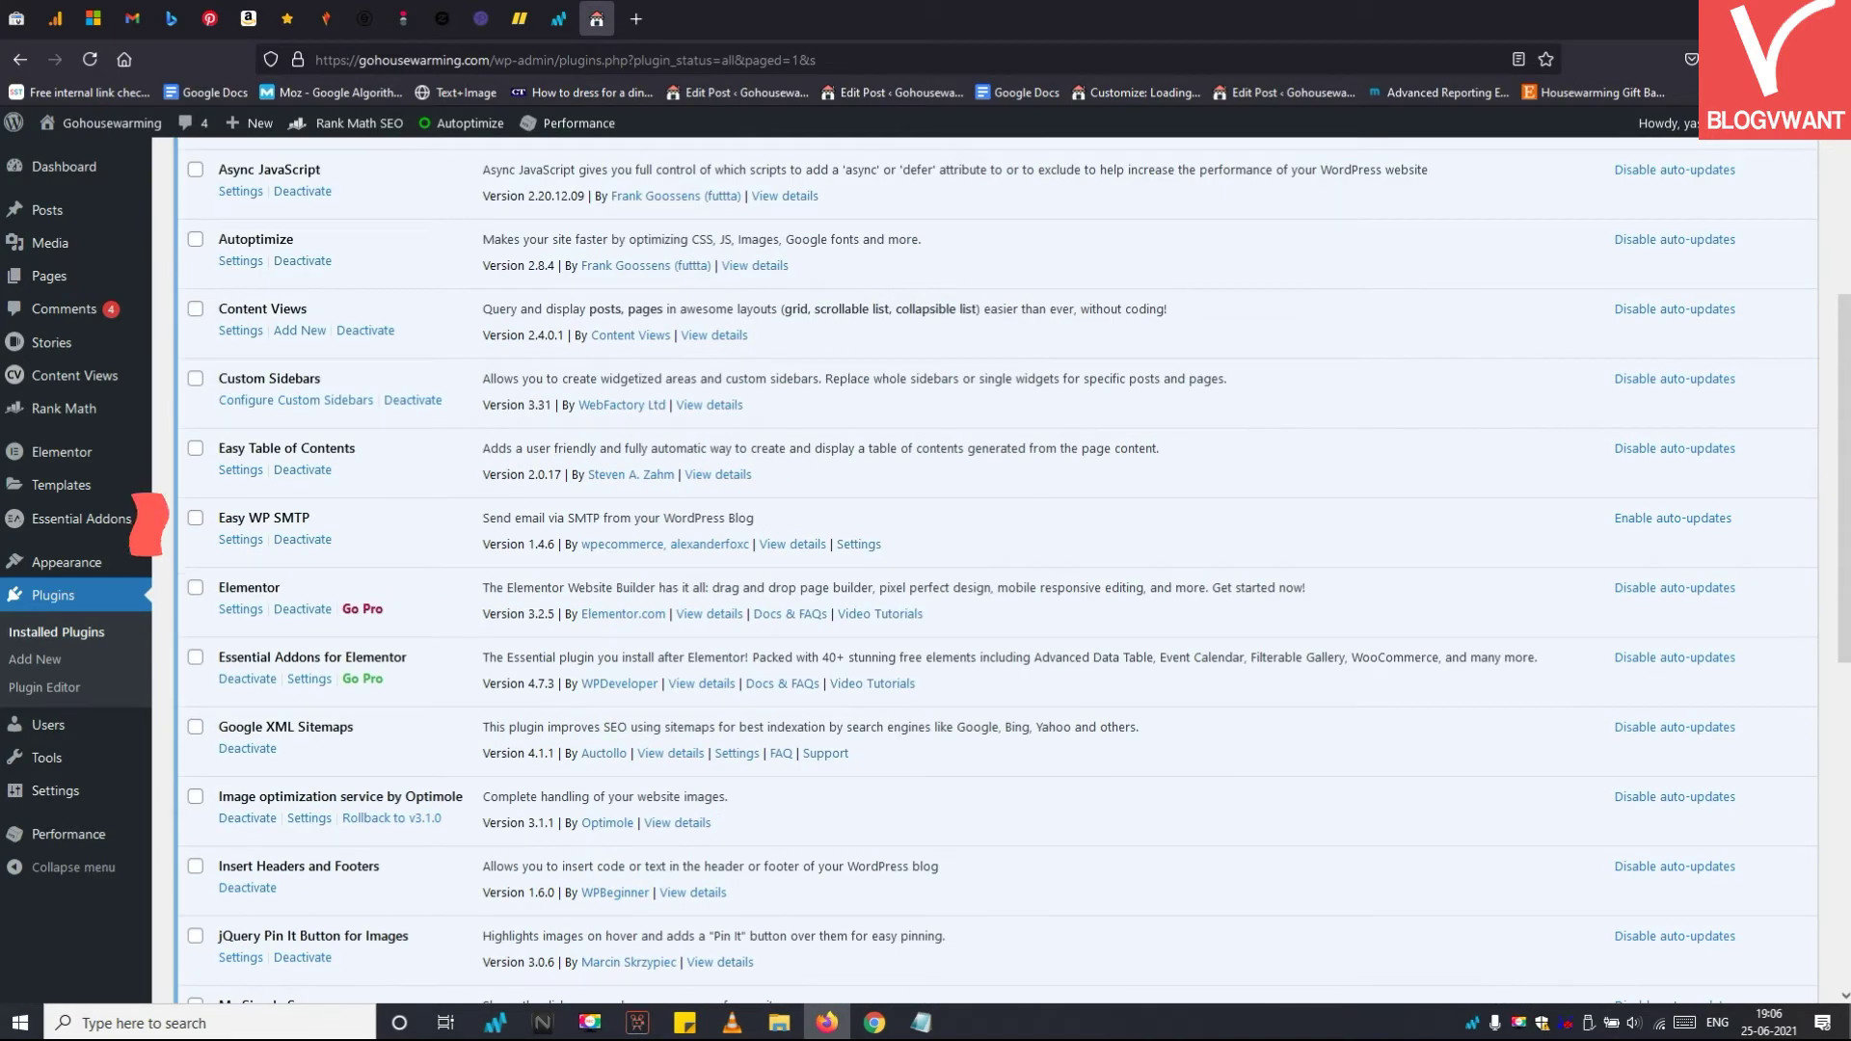
click(240, 539)
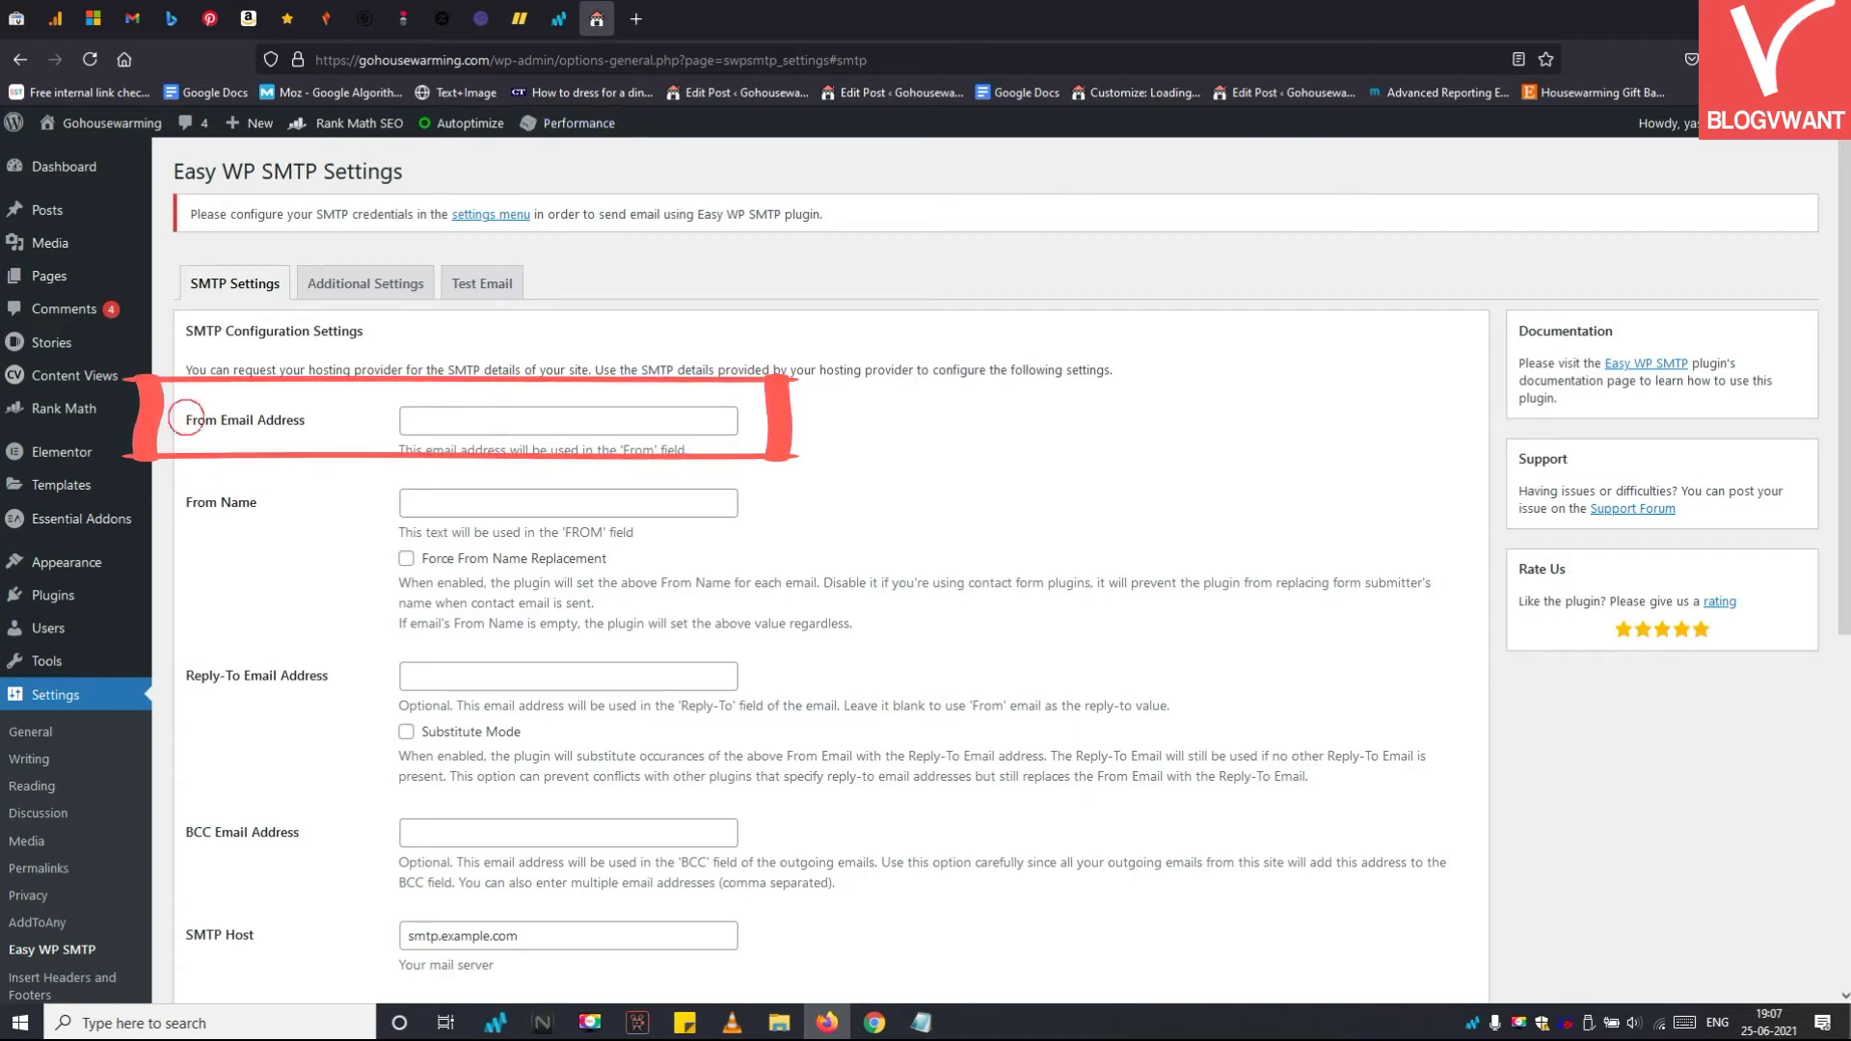
drag(185, 421, 307, 420)
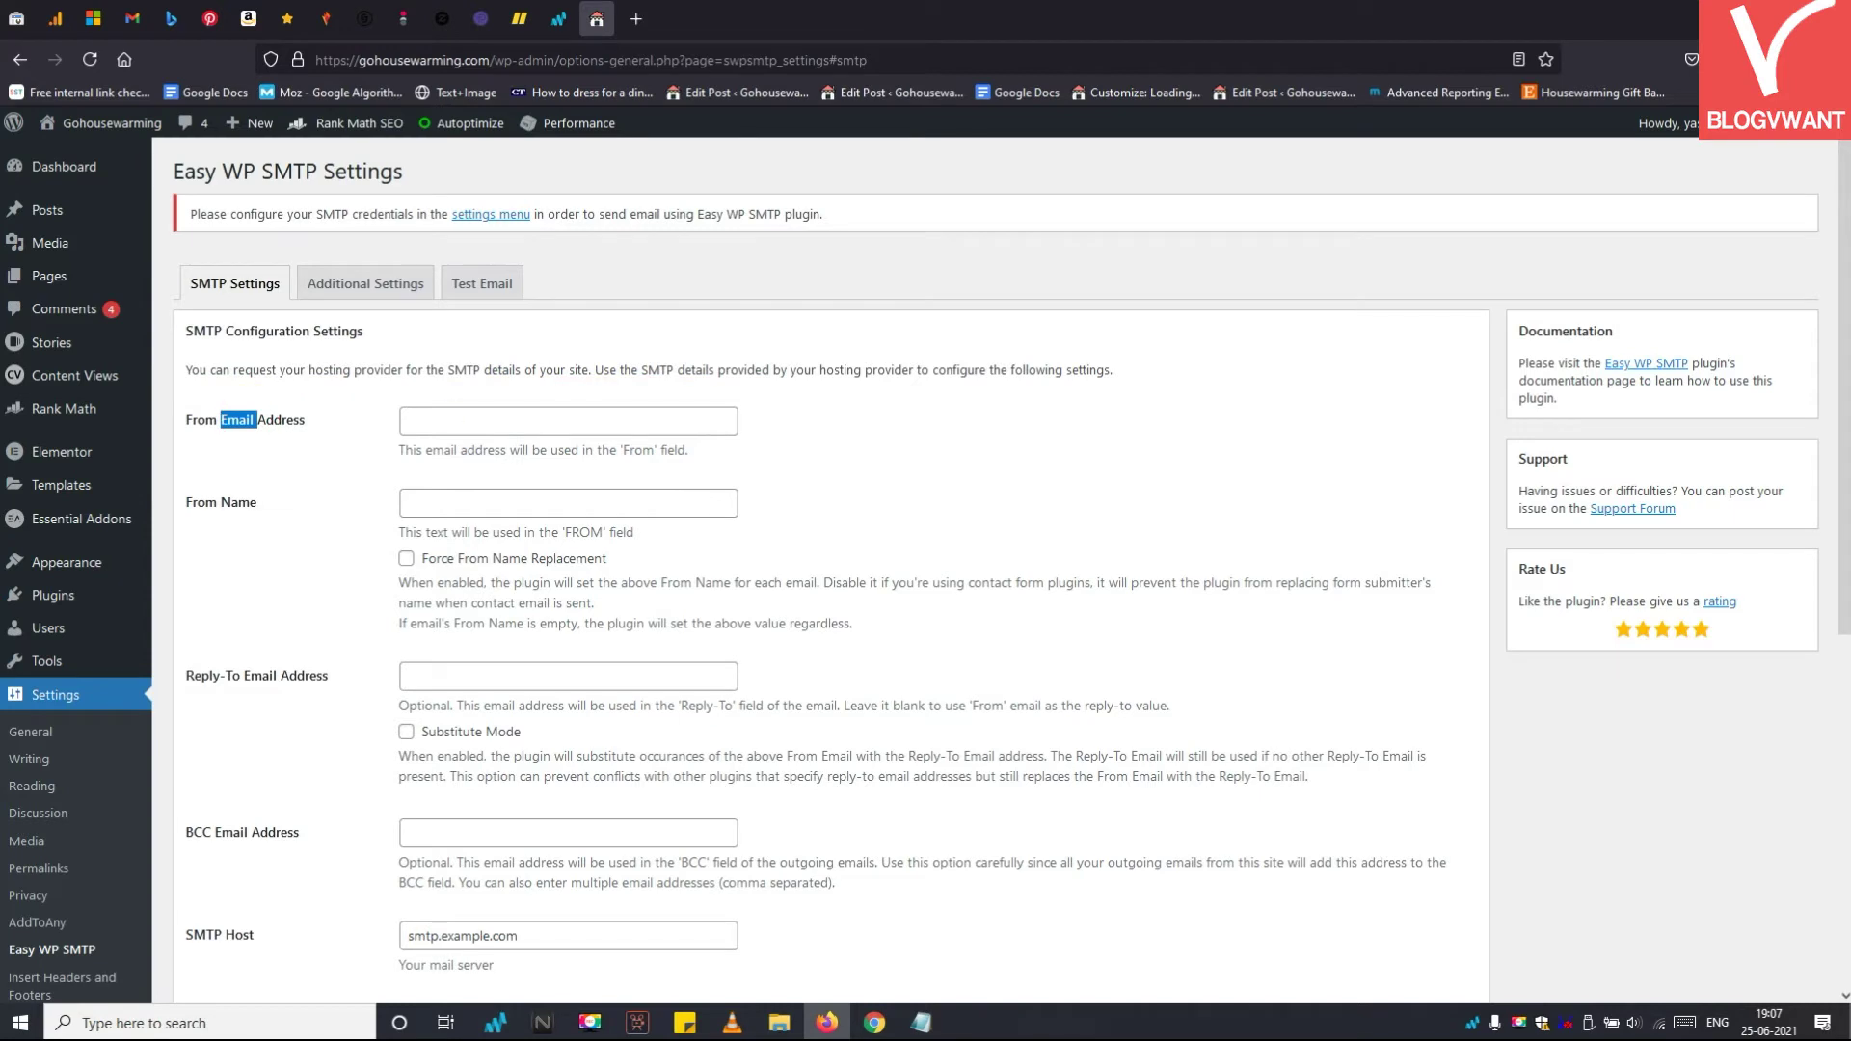
click(249, 420)
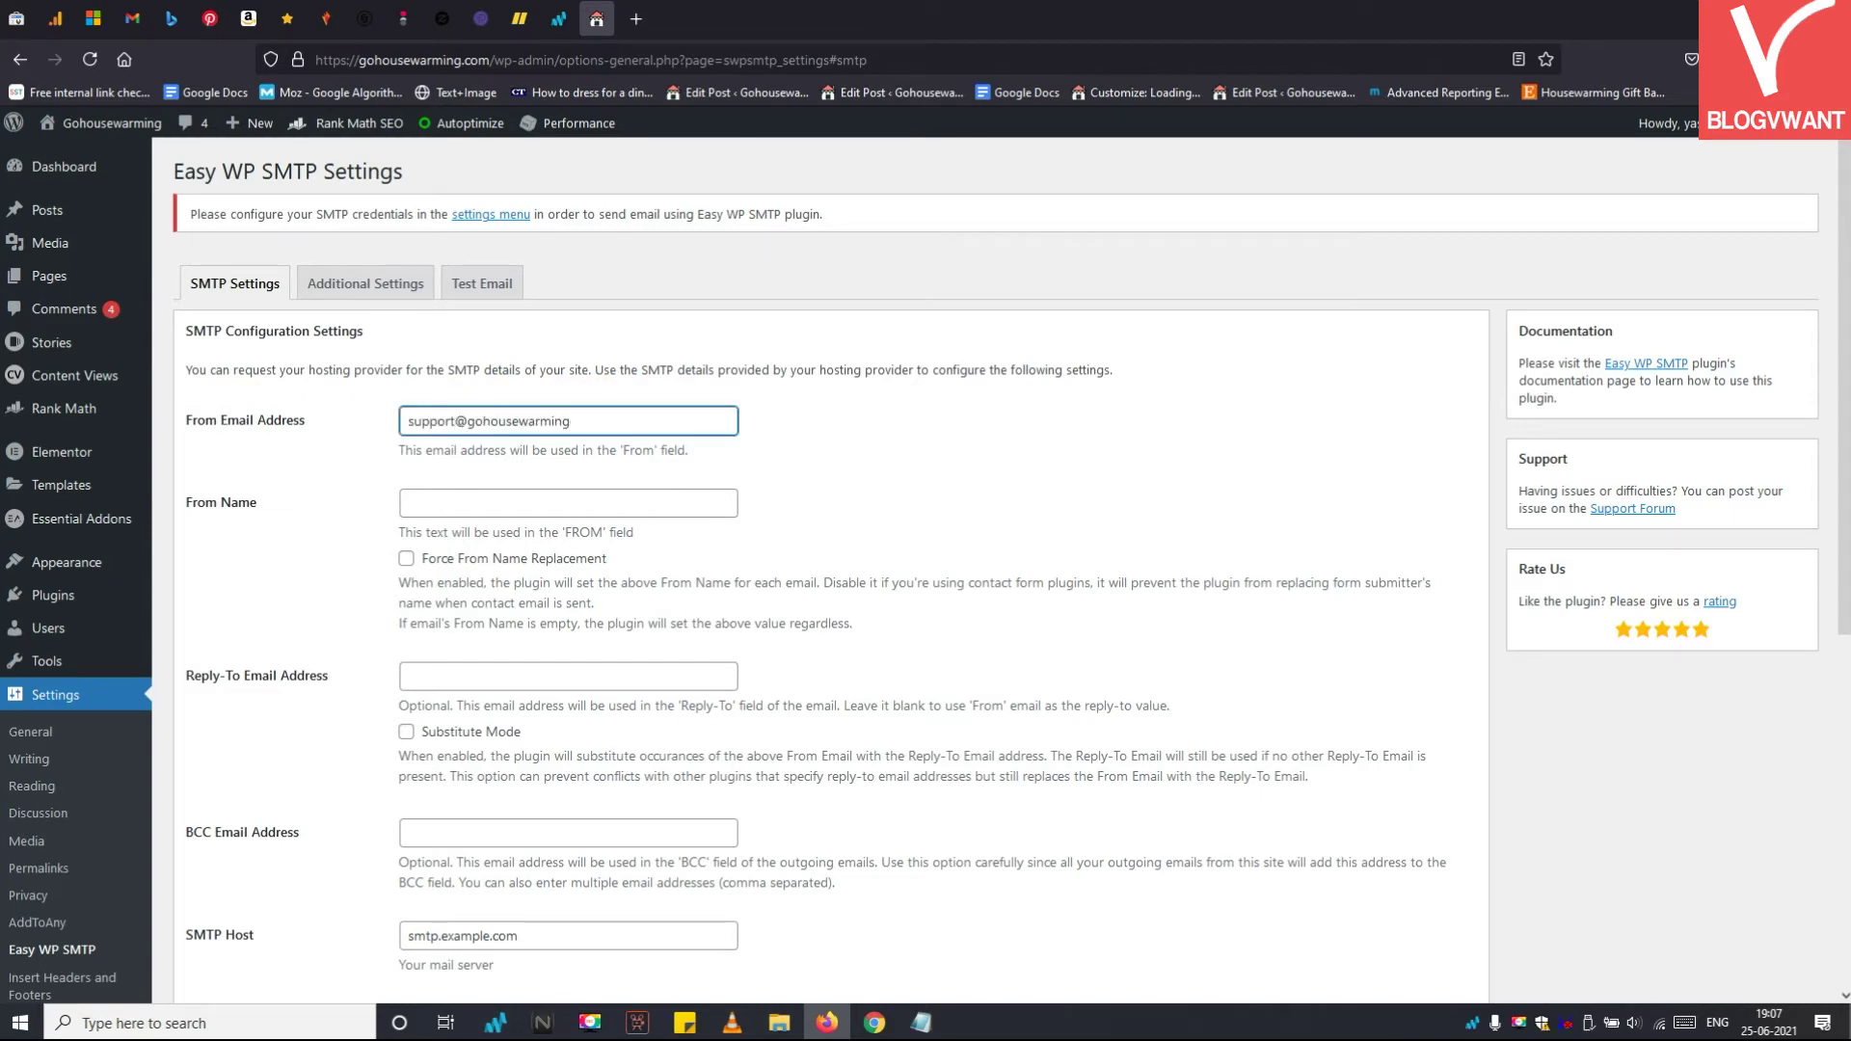
key(Tab)
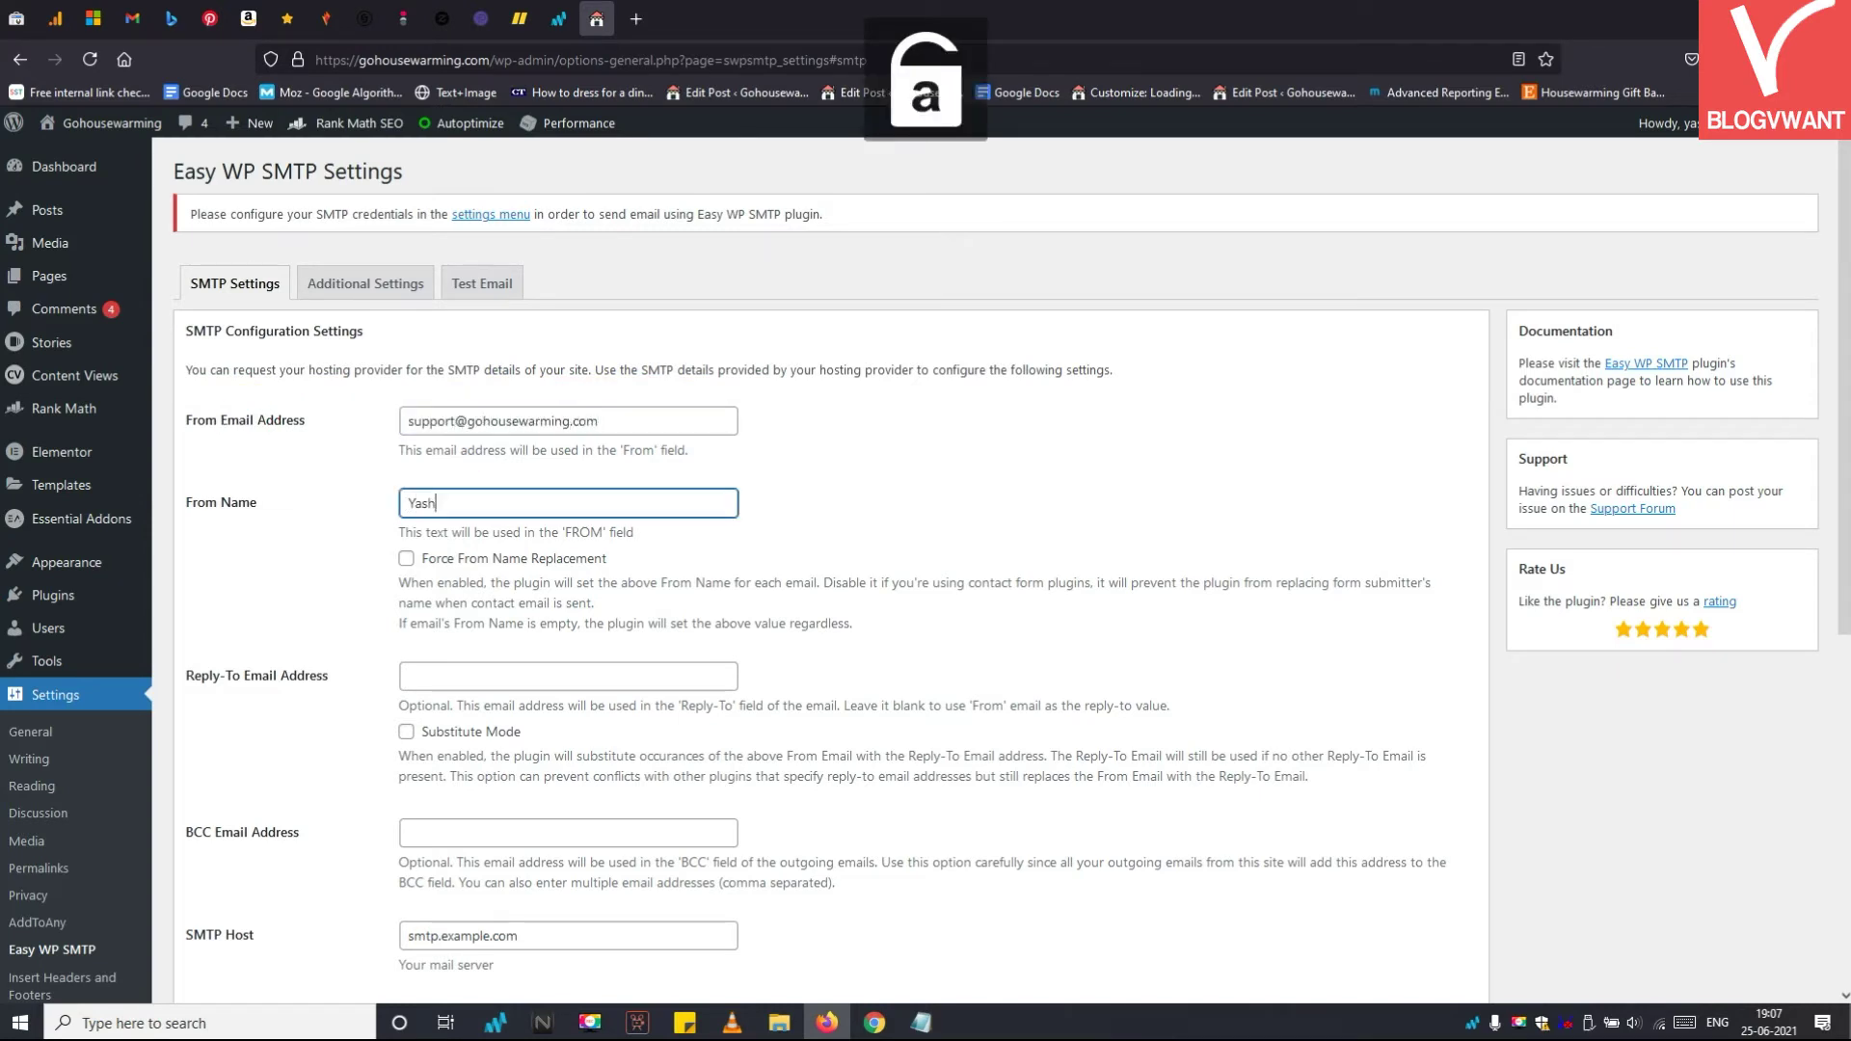
text(Blog)
text(vwant)
click(406, 558)
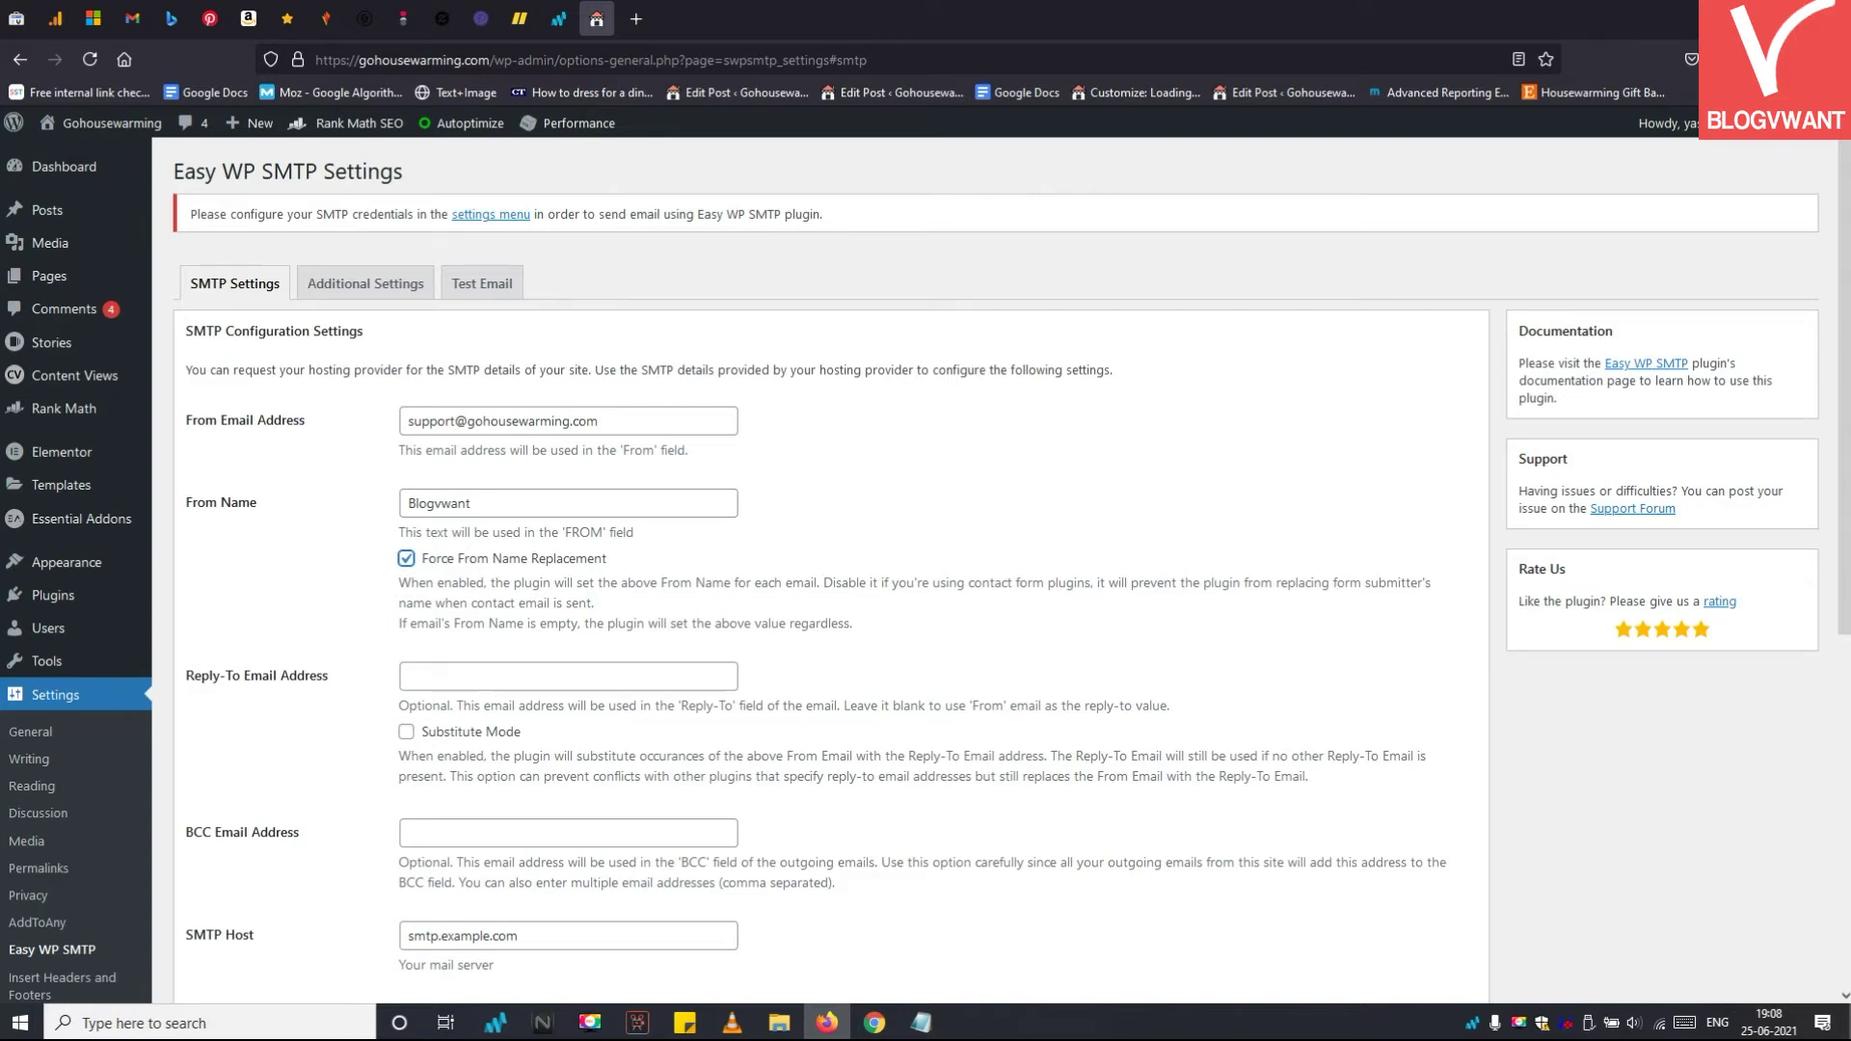
Point out the SMTP Host, Type of Encryption and SMTP Port fields.
scroll(569, 578, down, 4)
click(490, 540)
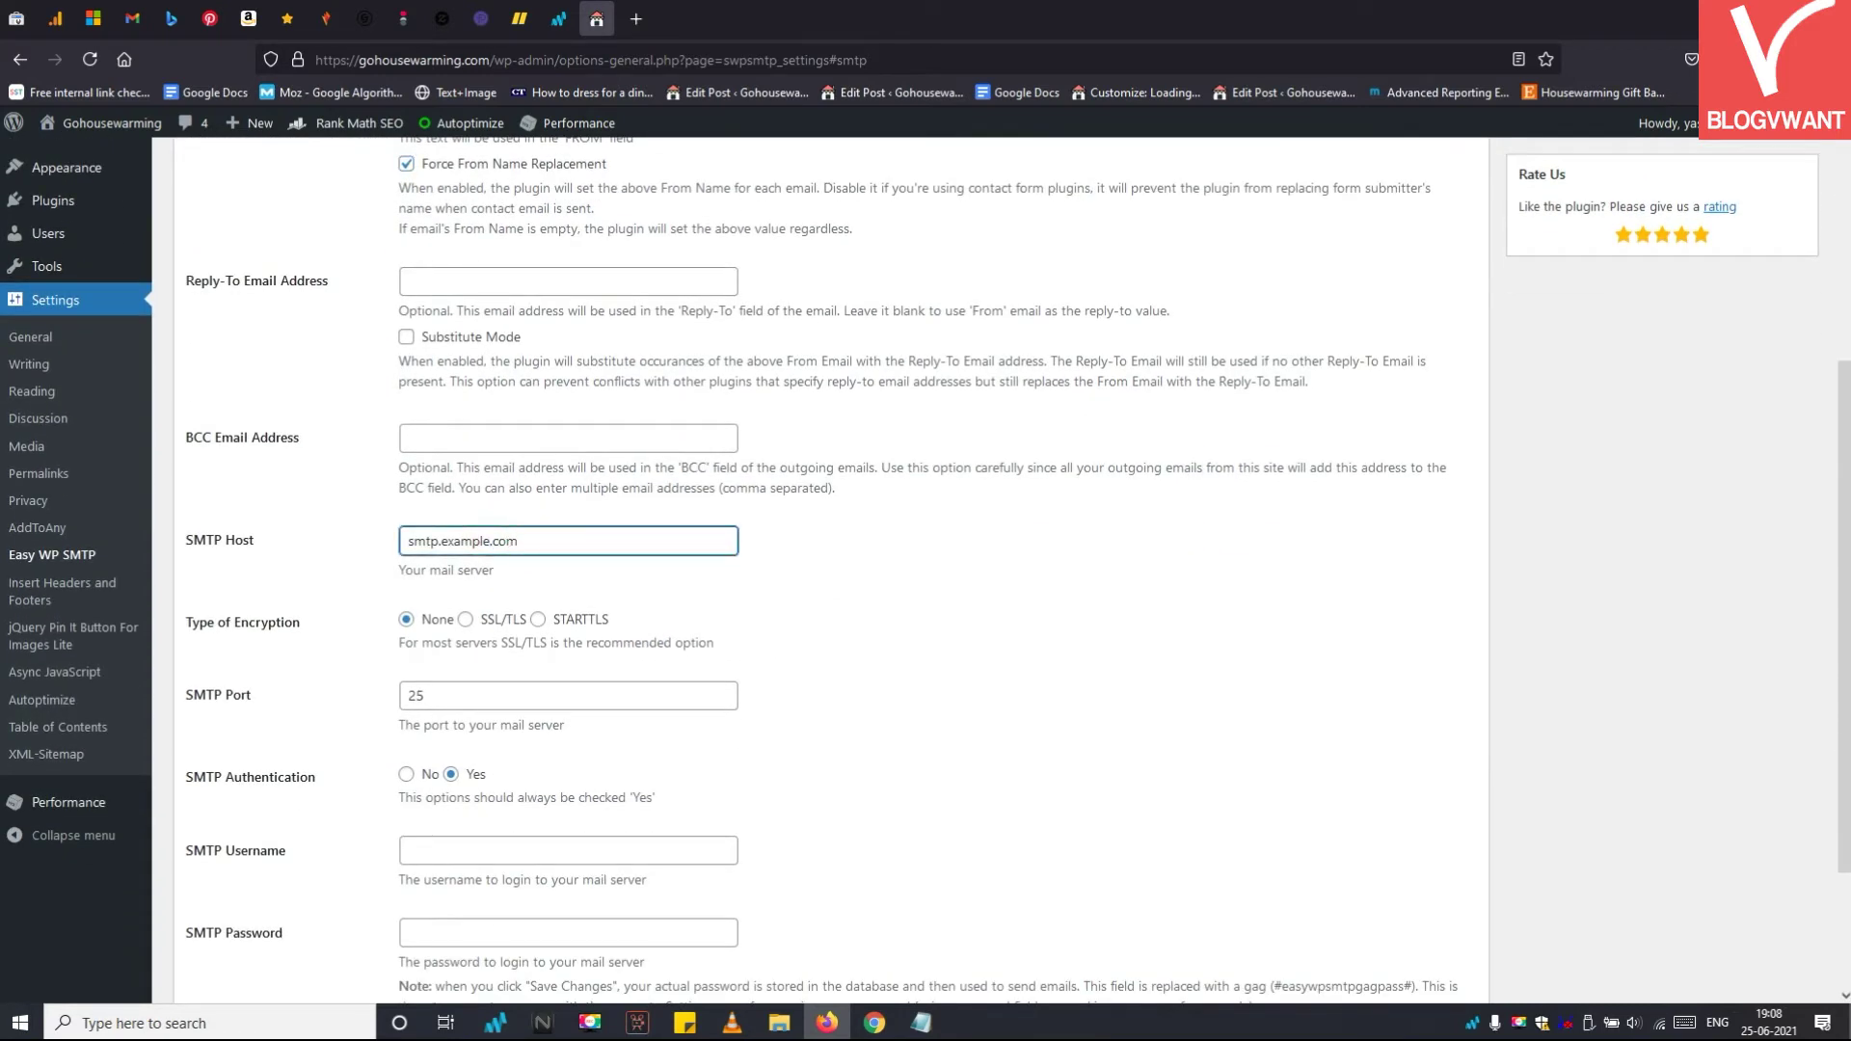
triple_click(490, 541)
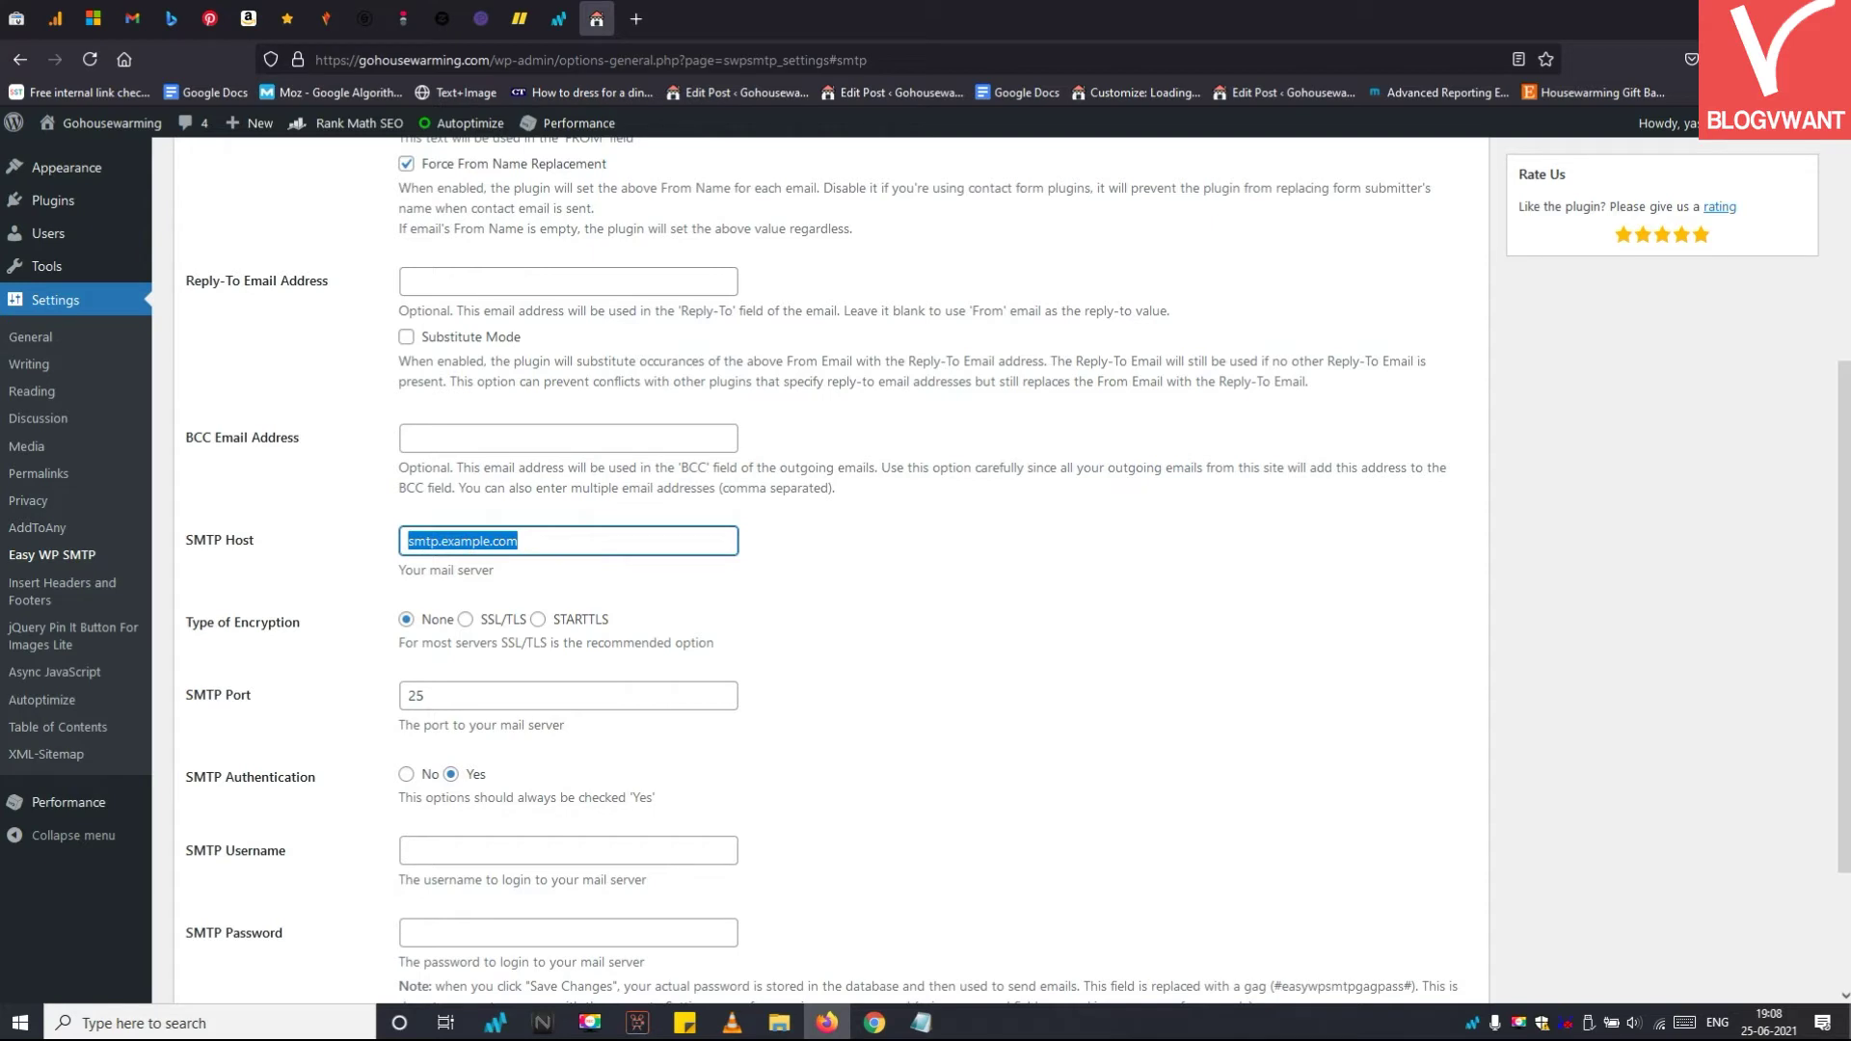
drag(223, 621, 300, 622)
drag(186, 695, 251, 695)
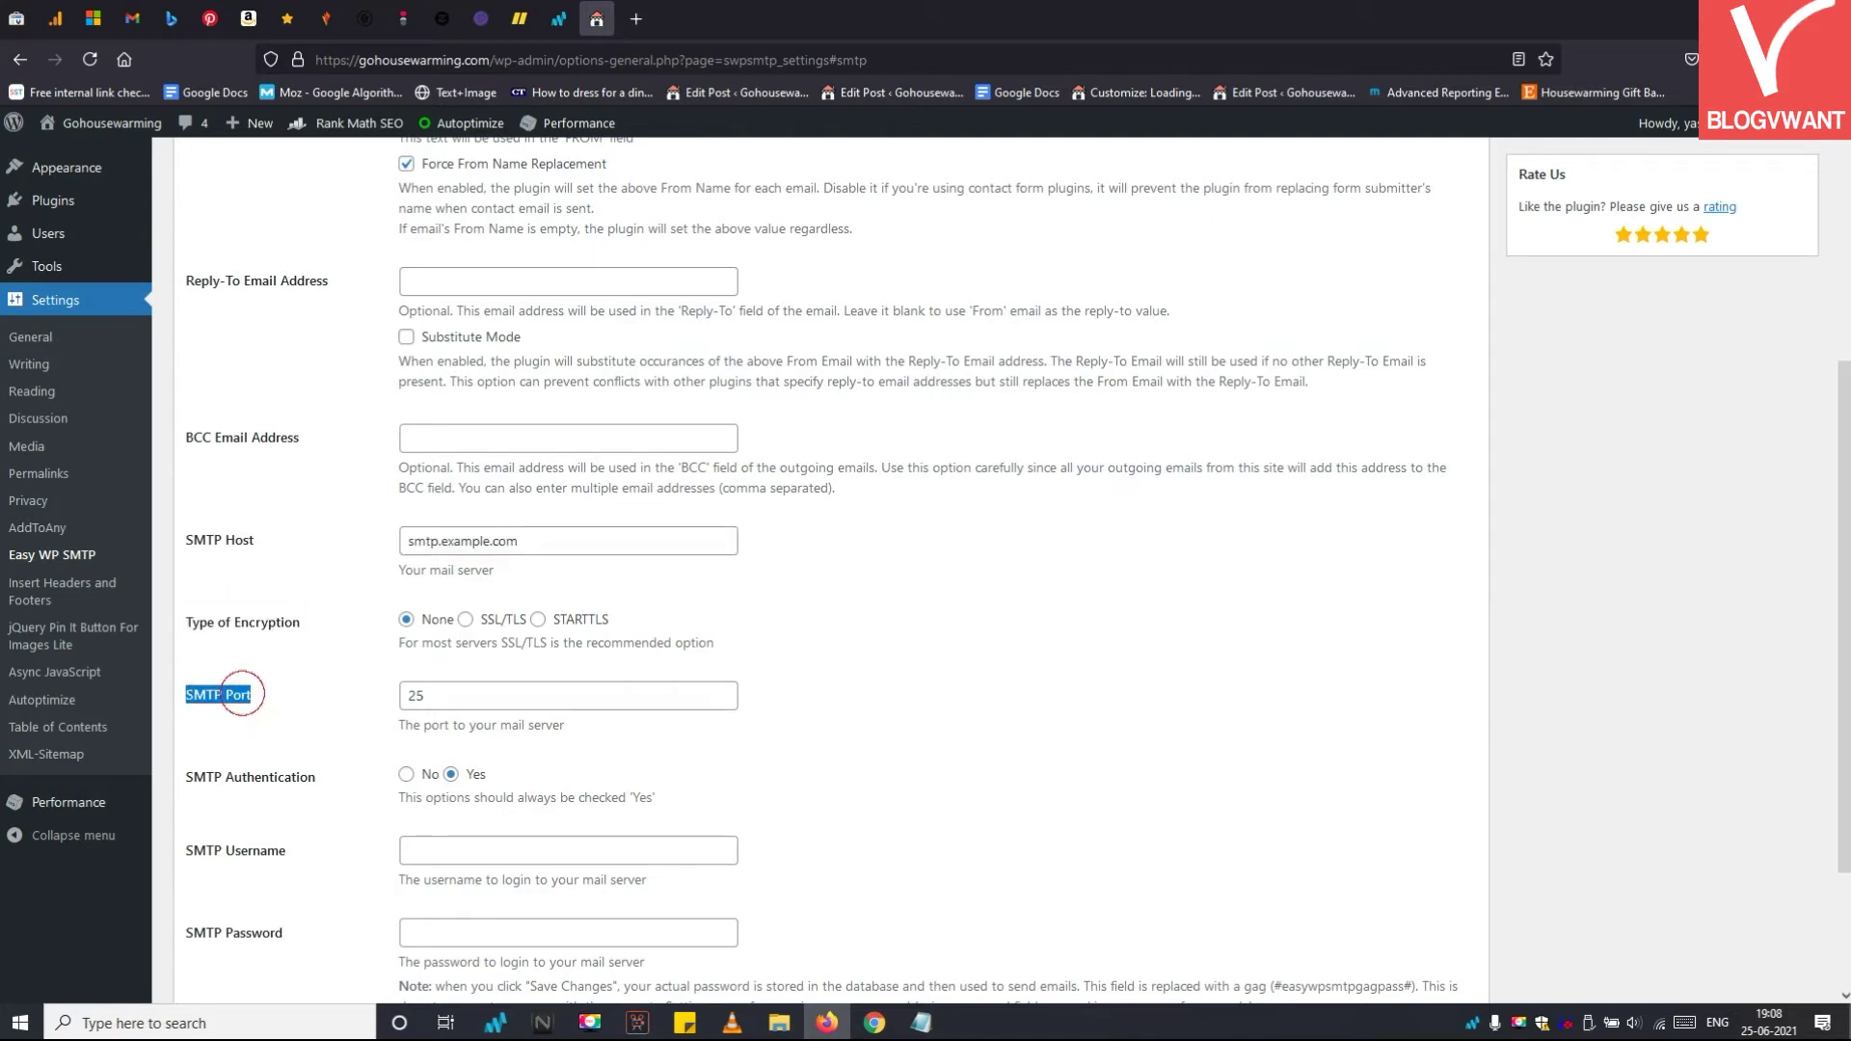
click(304, 648)
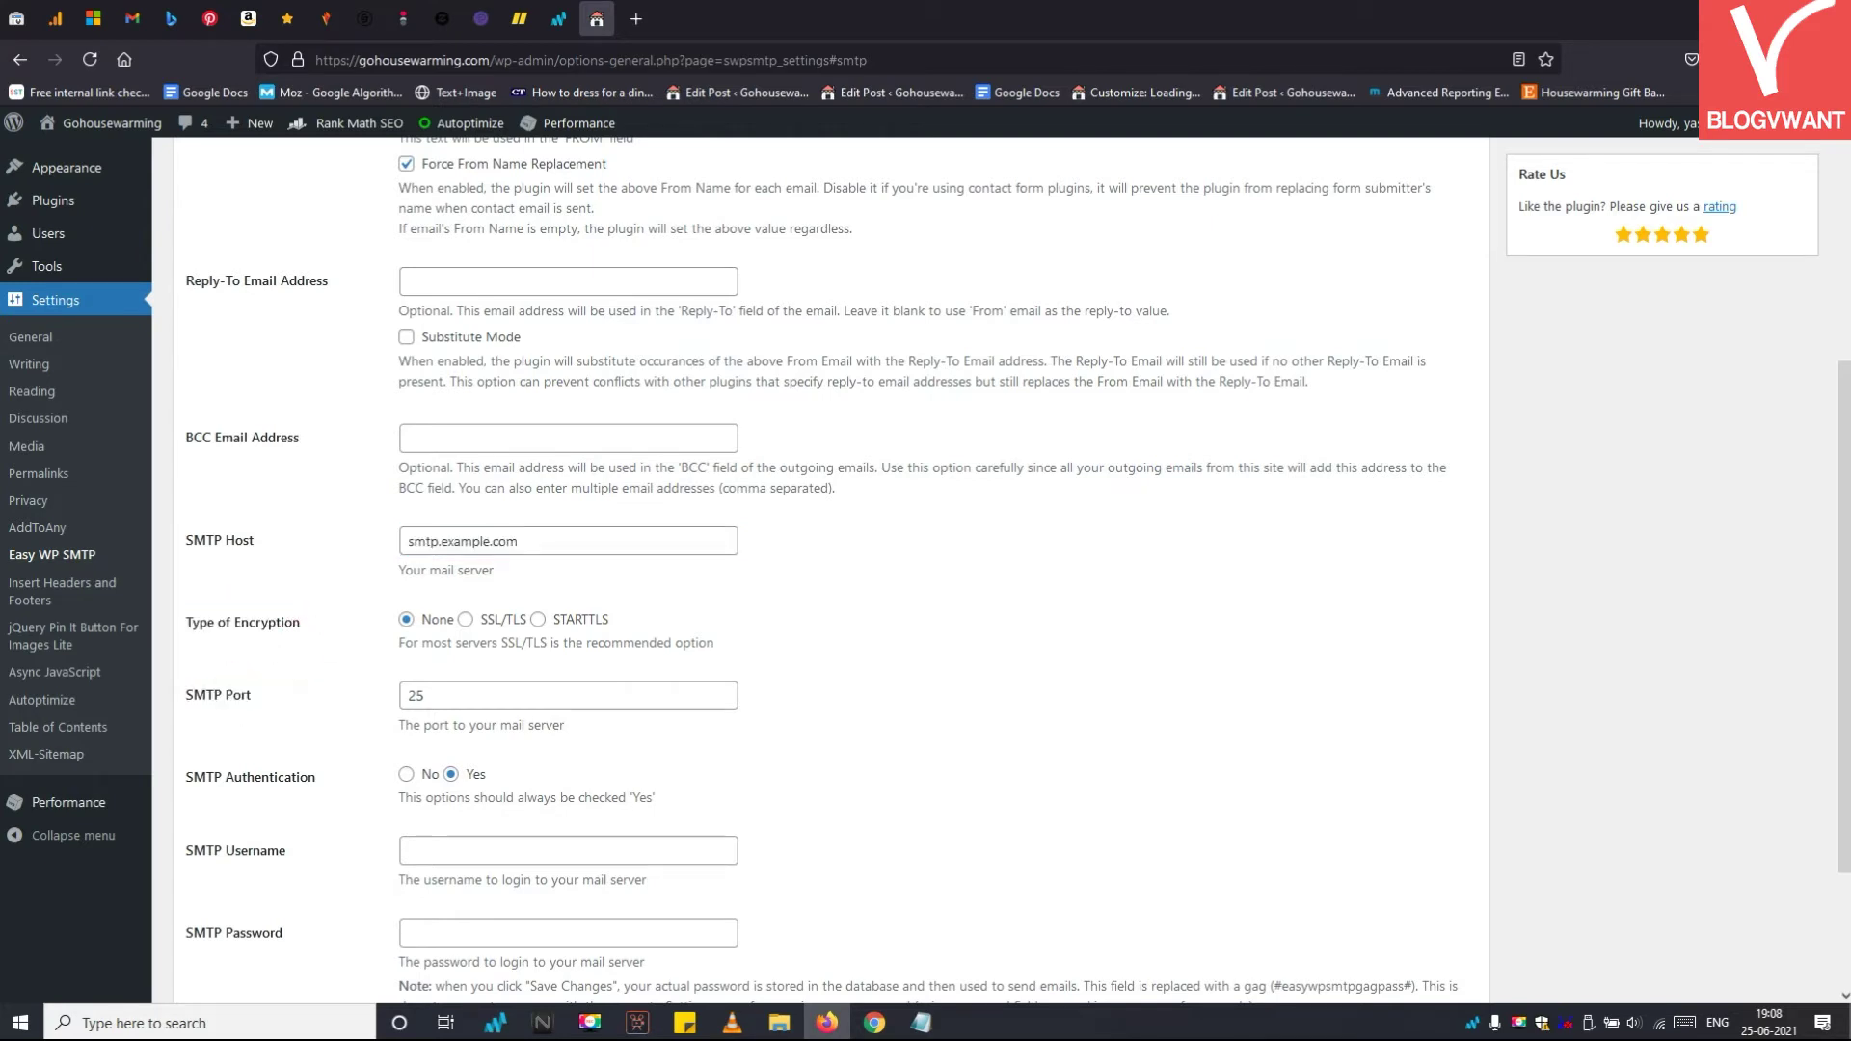
triple_click(250, 546)
triple_click(241, 625)
double_click(232, 690)
triple_click(228, 691)
triple_click(227, 539)
Set SMTP host smtp.hostinger.com, SSL/TLS encryption and port 465.
triple_click(463, 541)
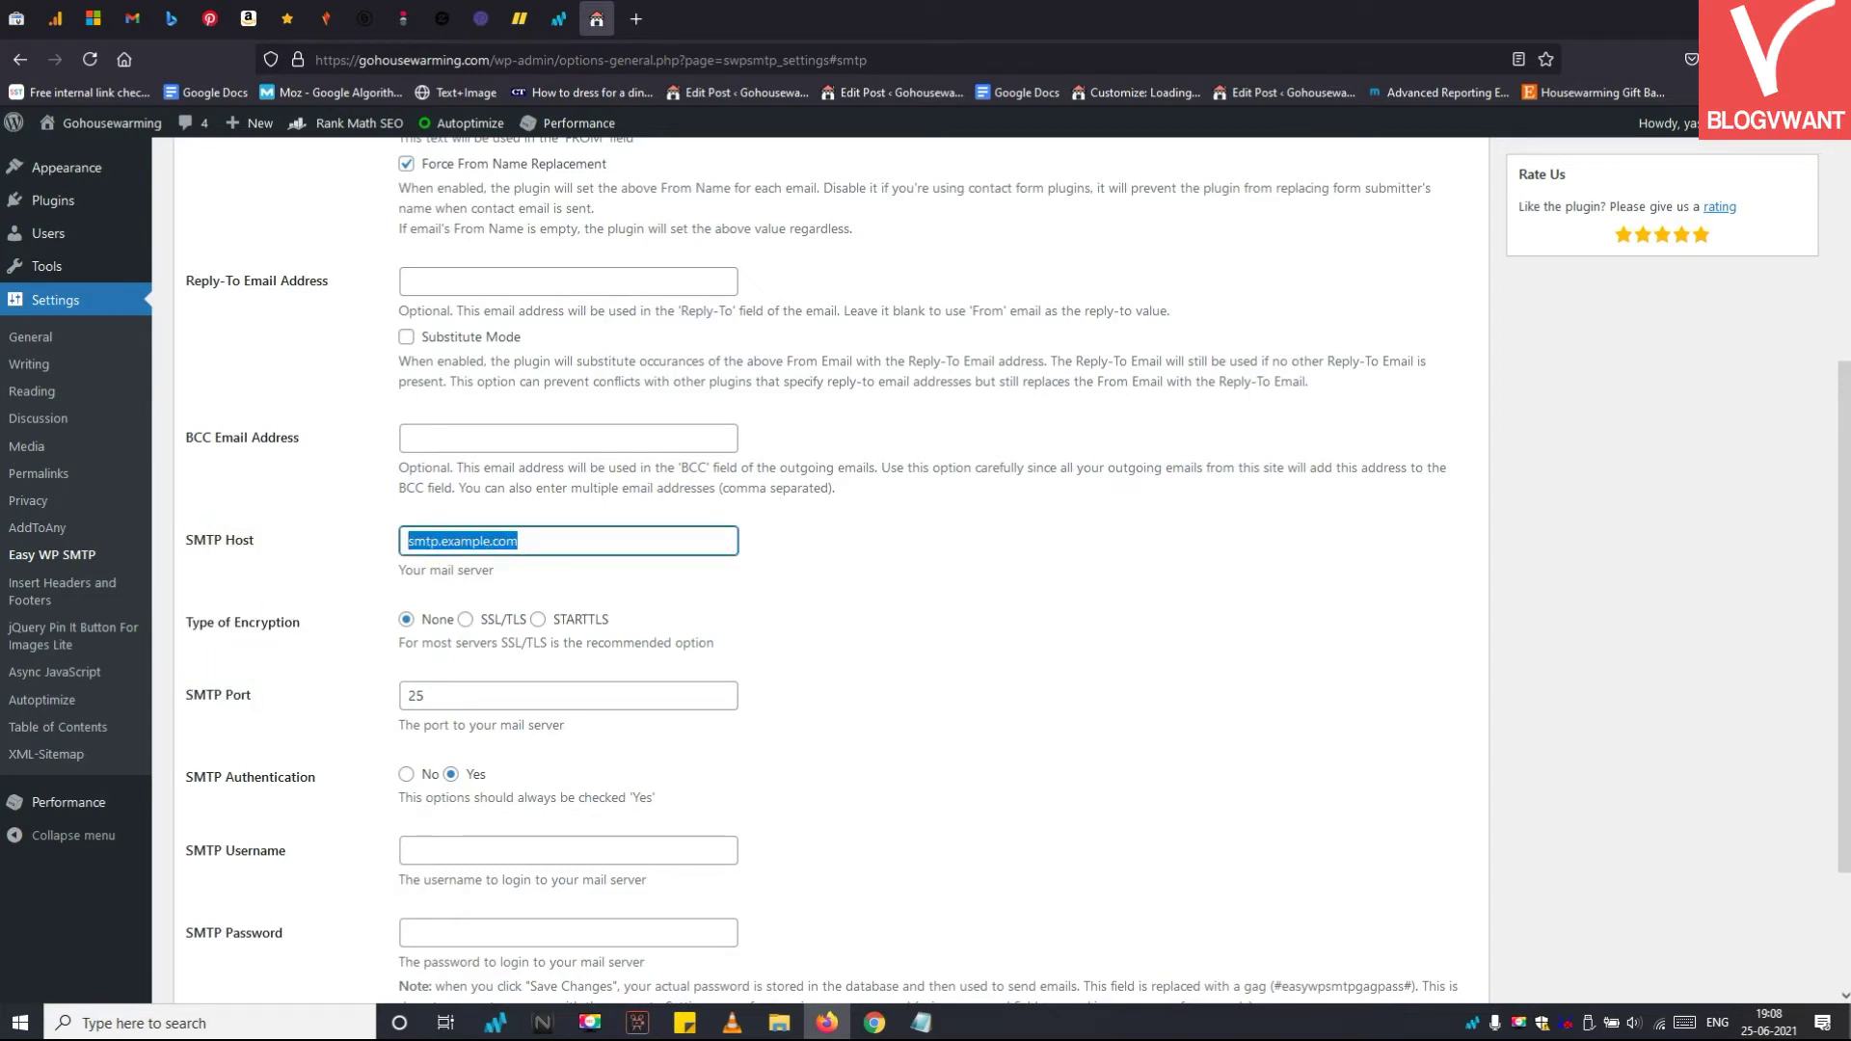
text(smtp.ho)
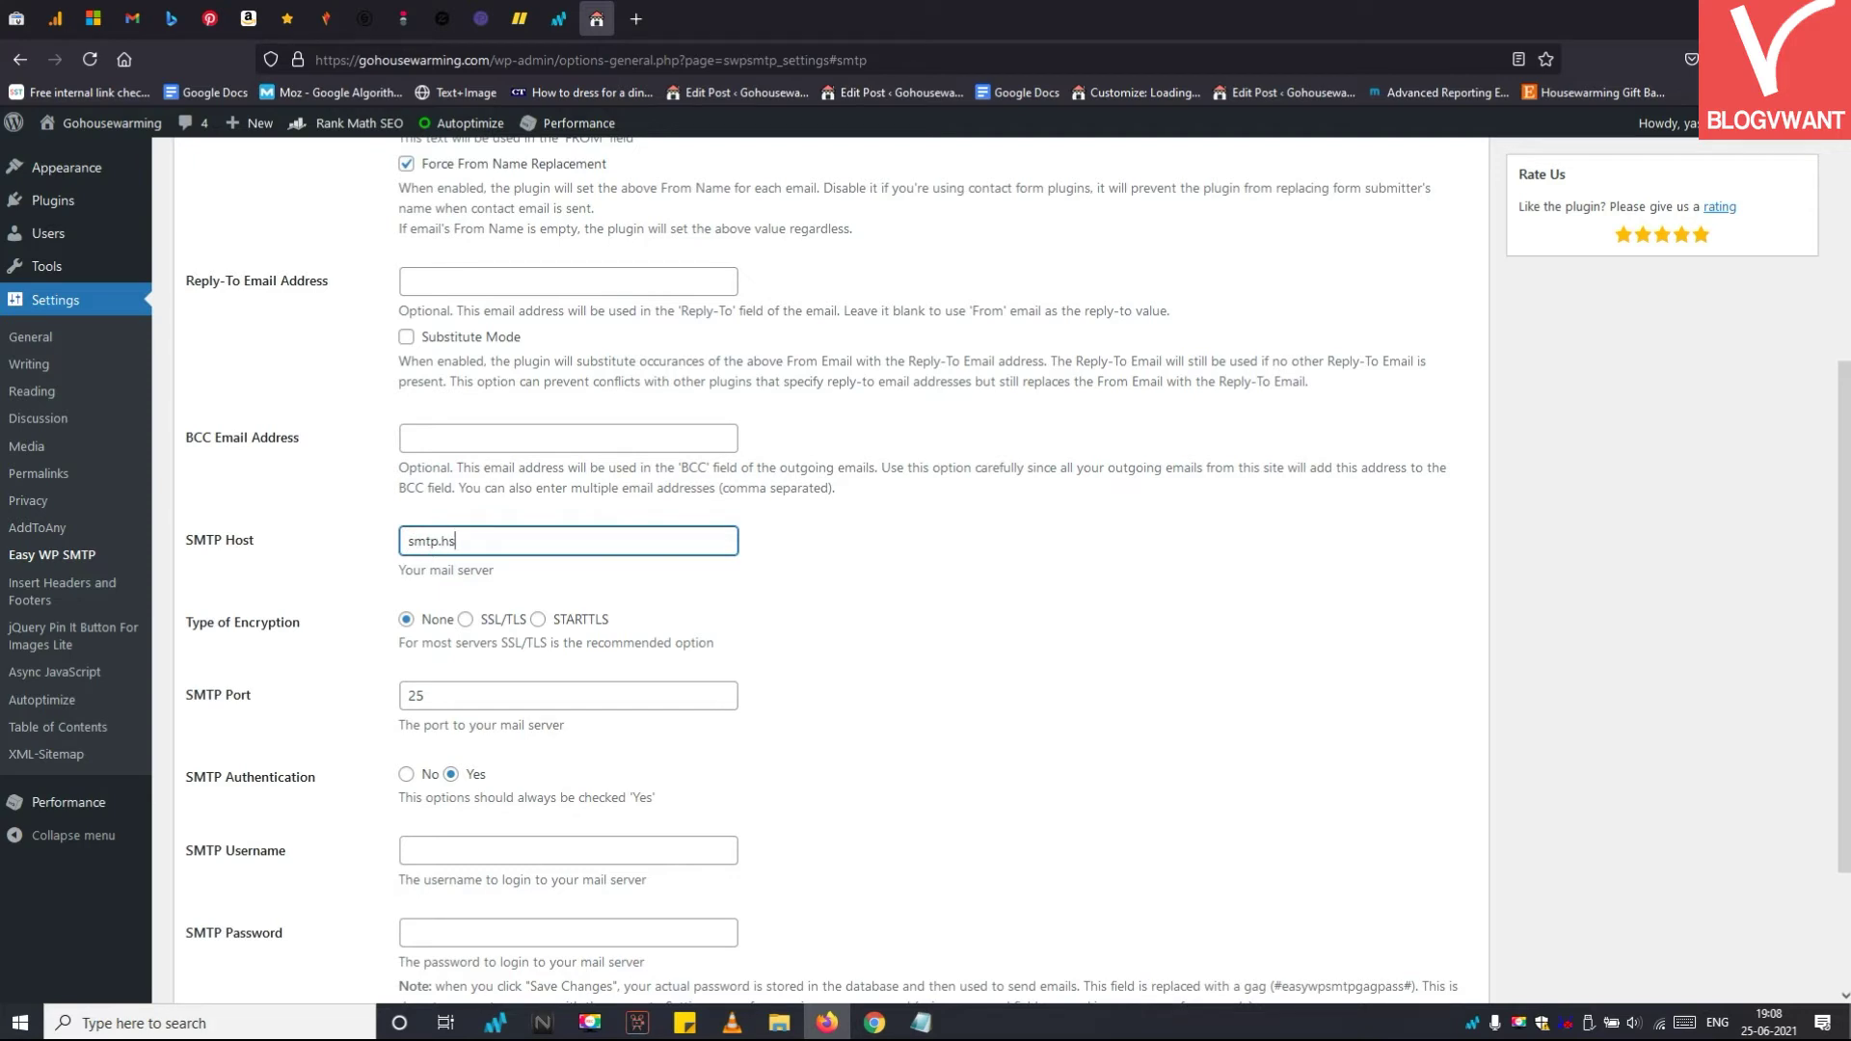
text(stinger.com)
key(Tab)
key(Right)
key(Tab)
triple_click(473, 694)
text(465)
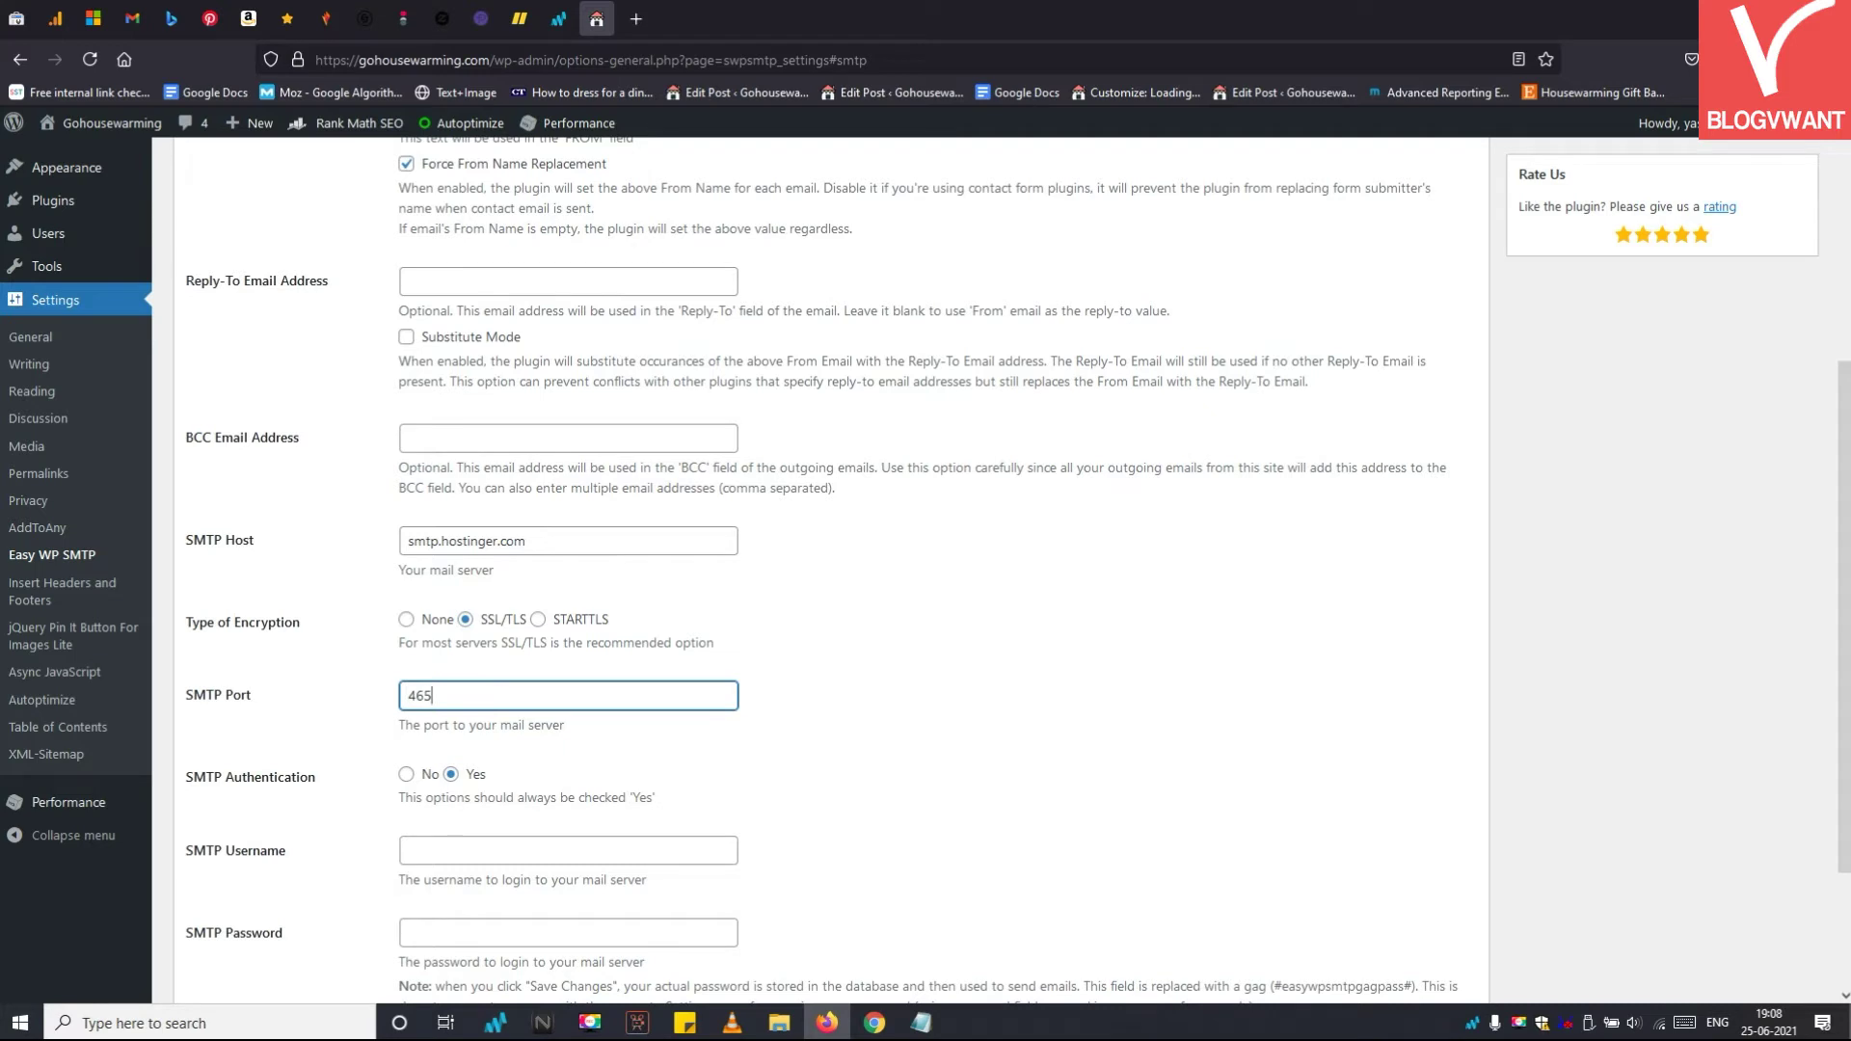
Enter the SMTP username and password, then save the Easy WP SMTP settings.
click(568, 850)
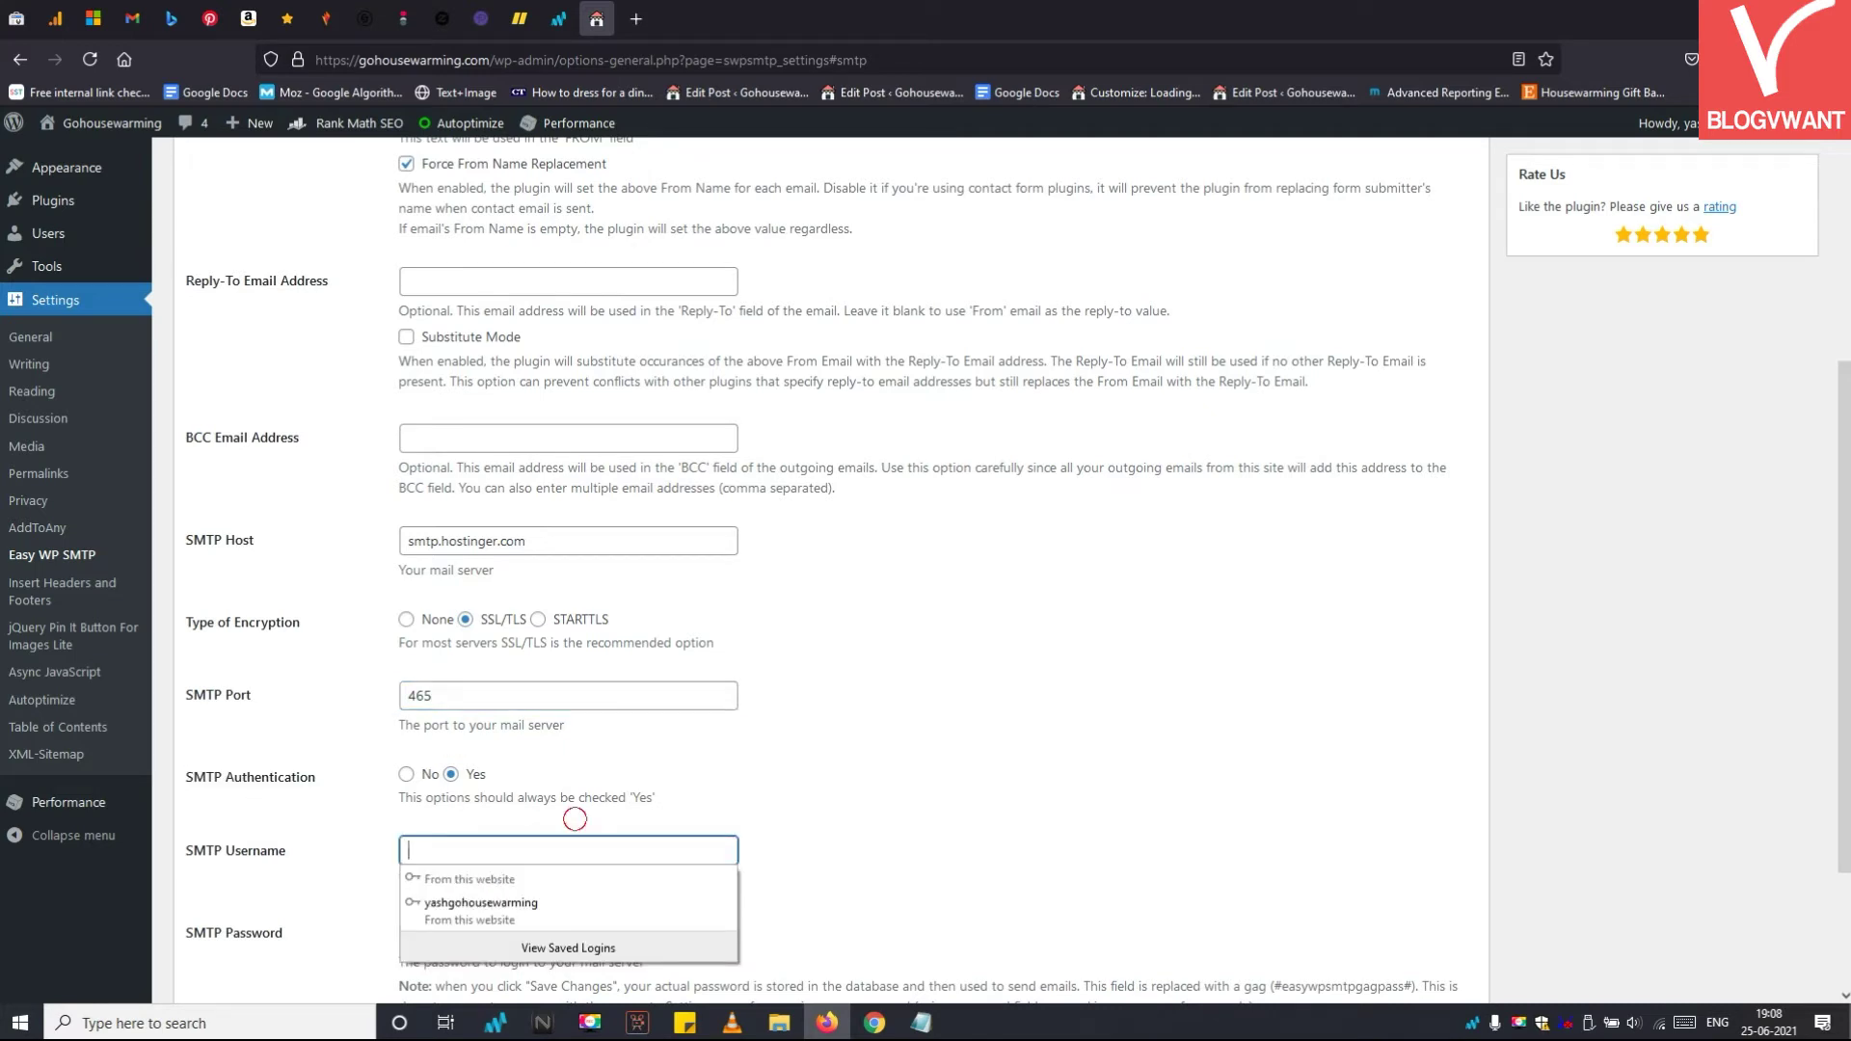
click(575, 820)
click(508, 849)
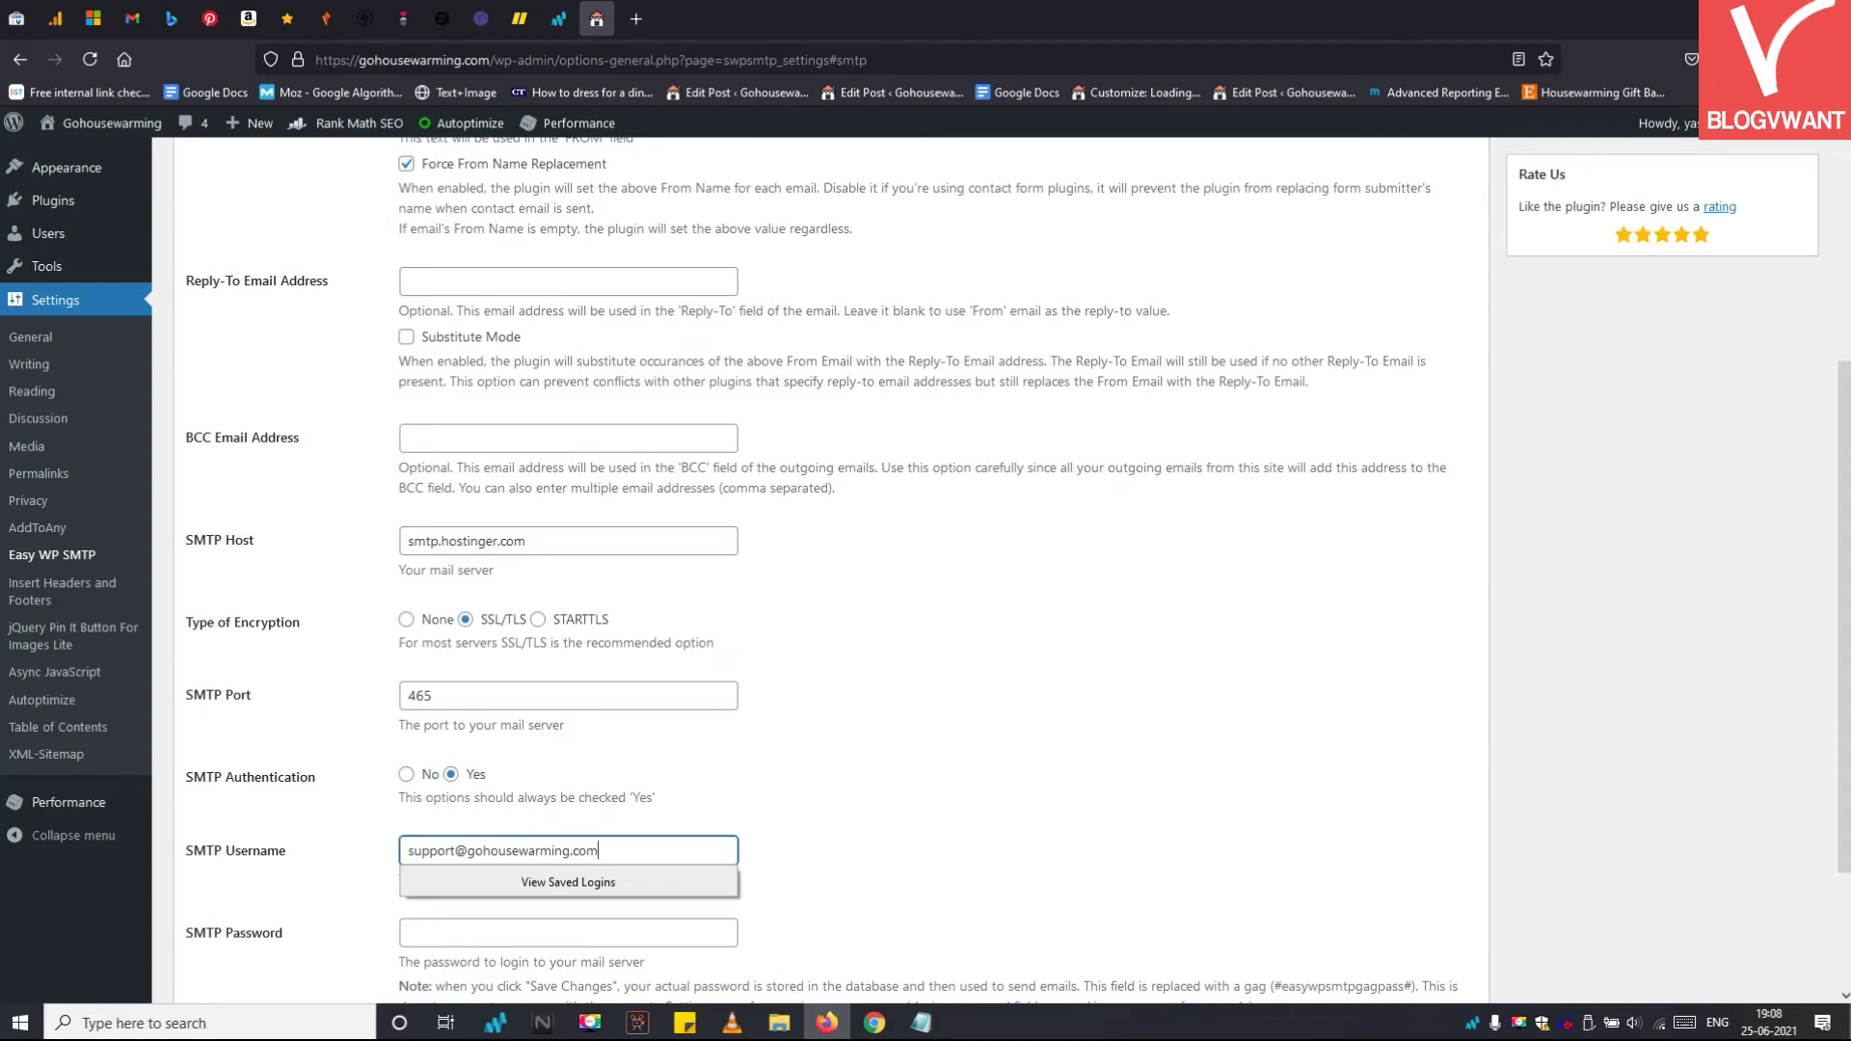
key(Tab)
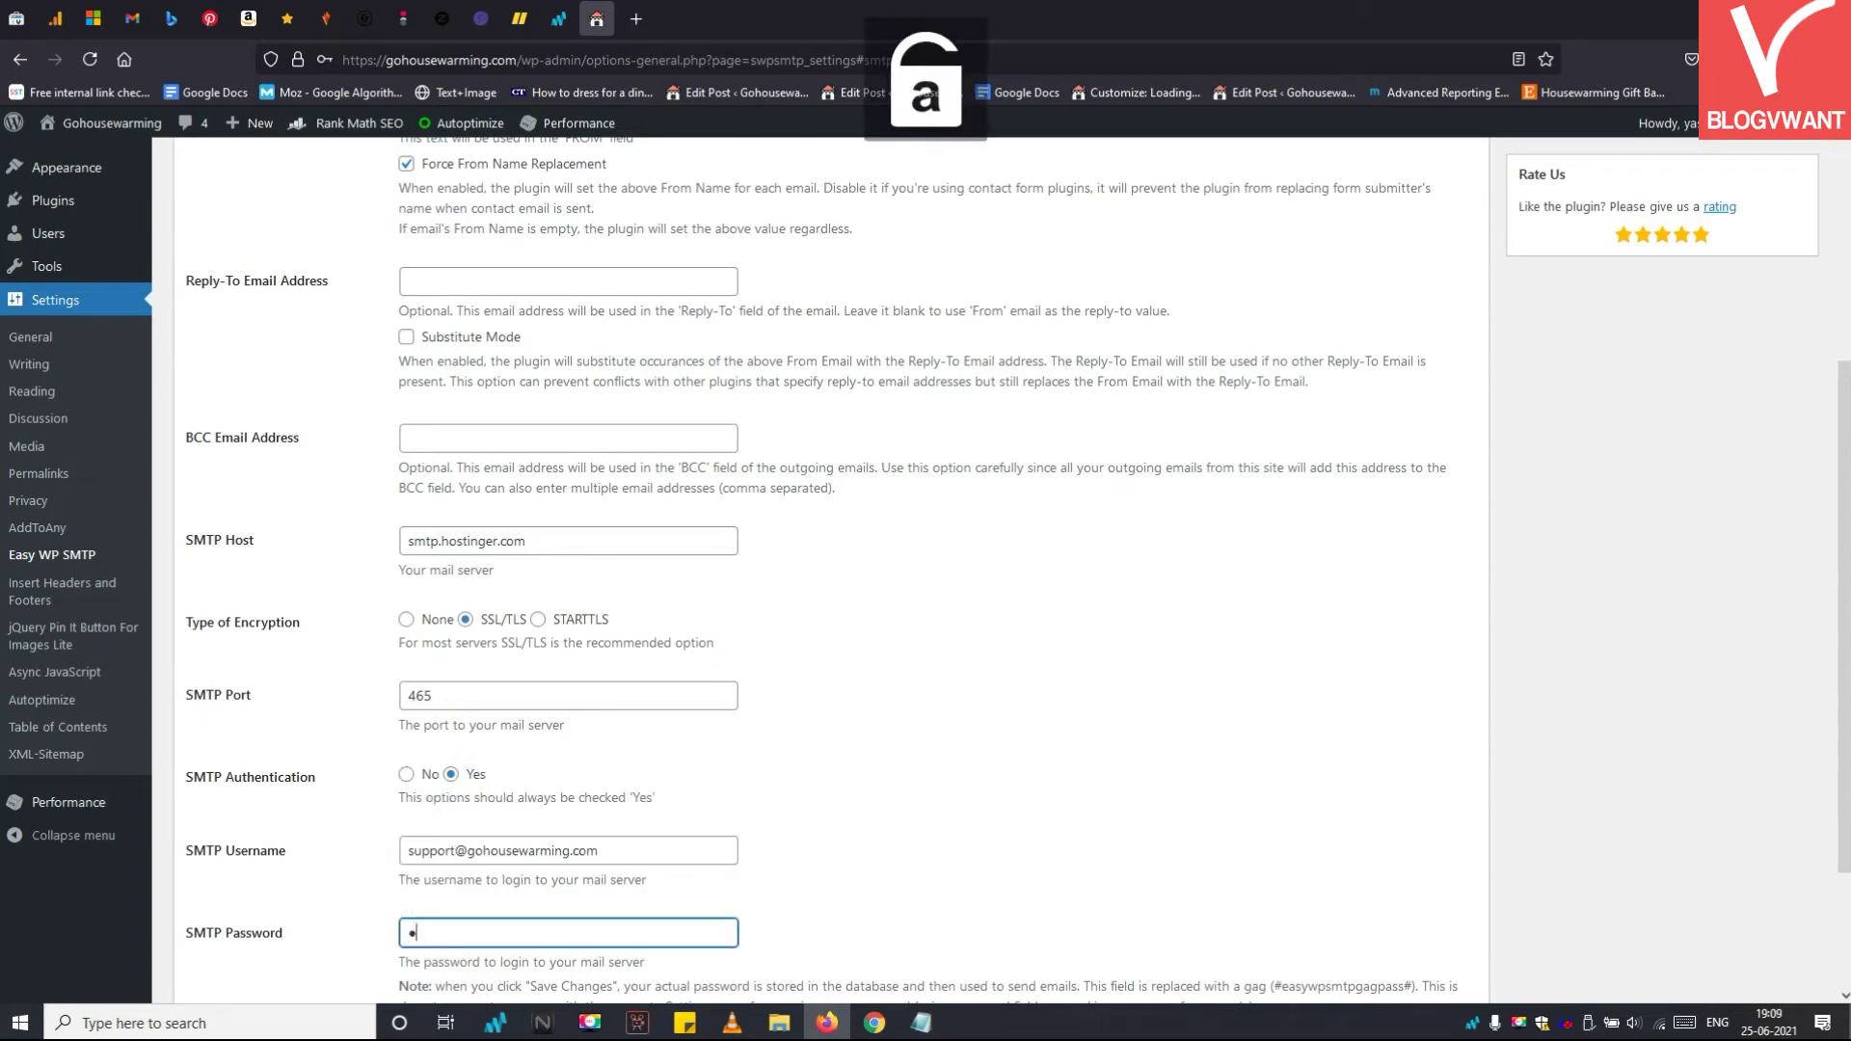
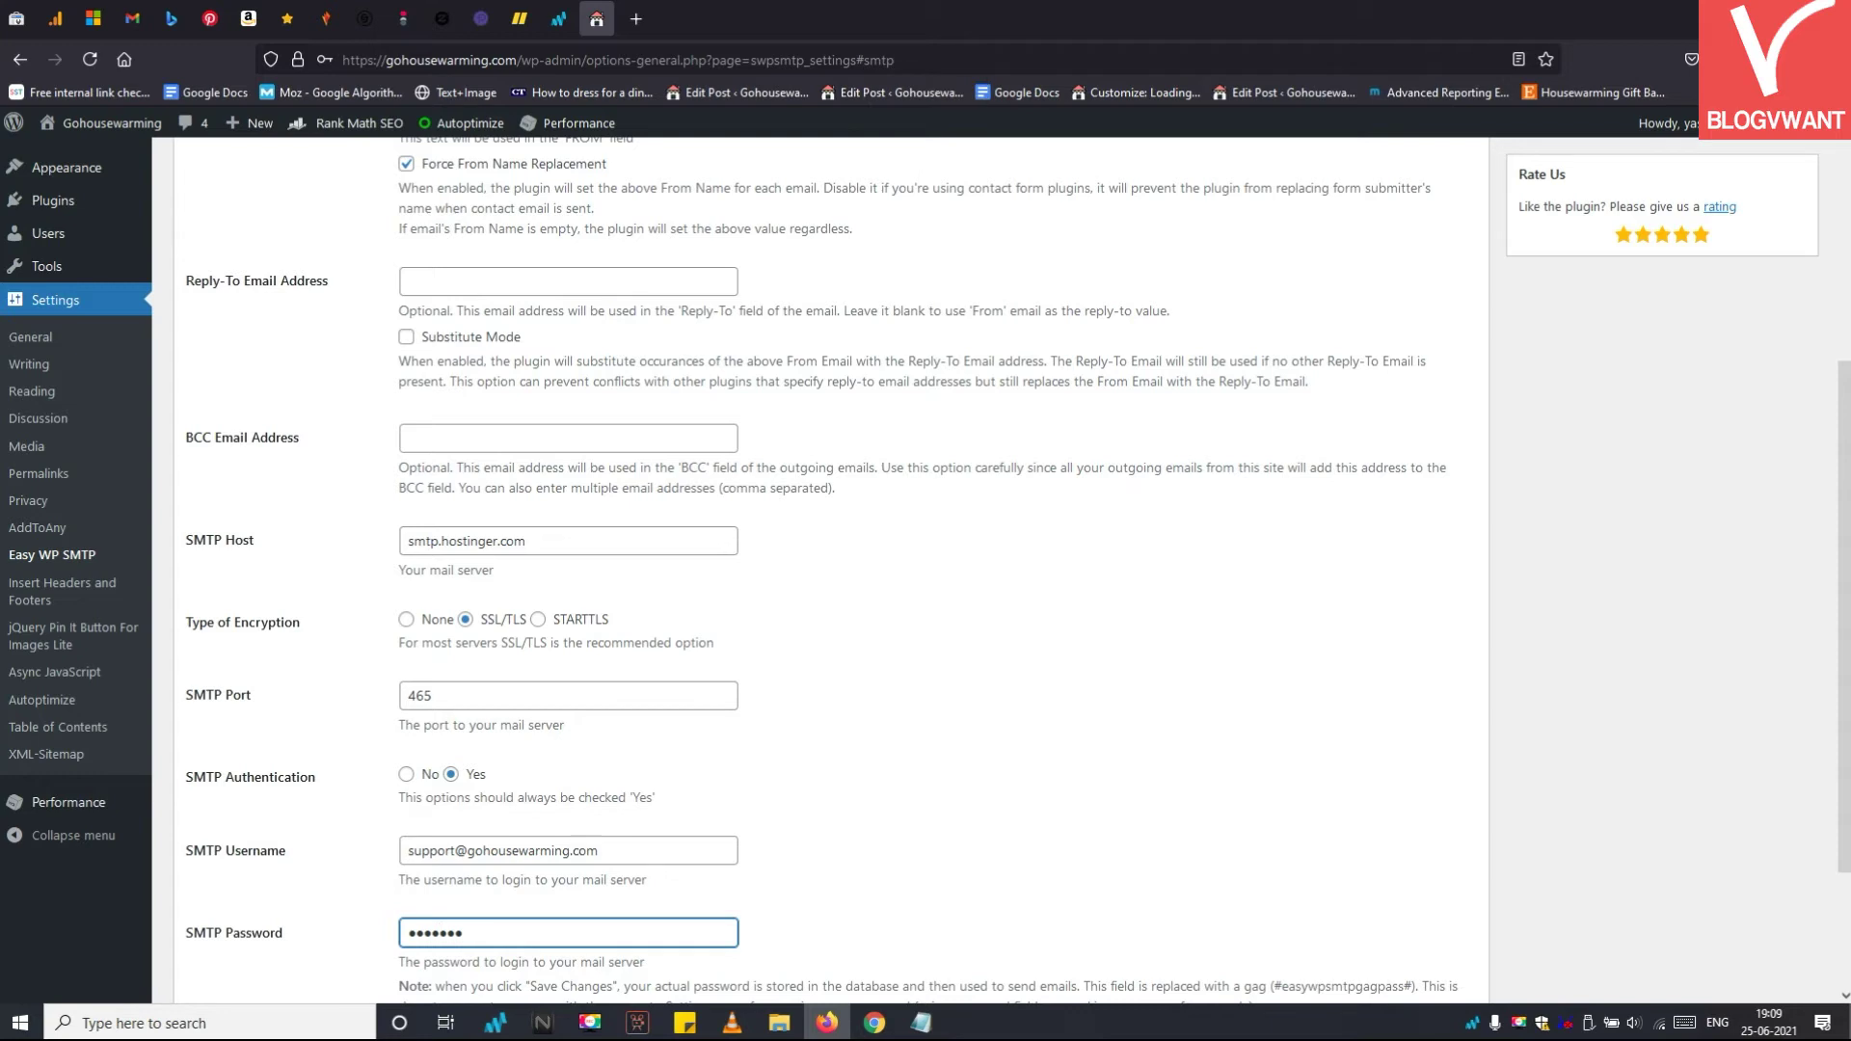
scroll(926, 569, down, 3)
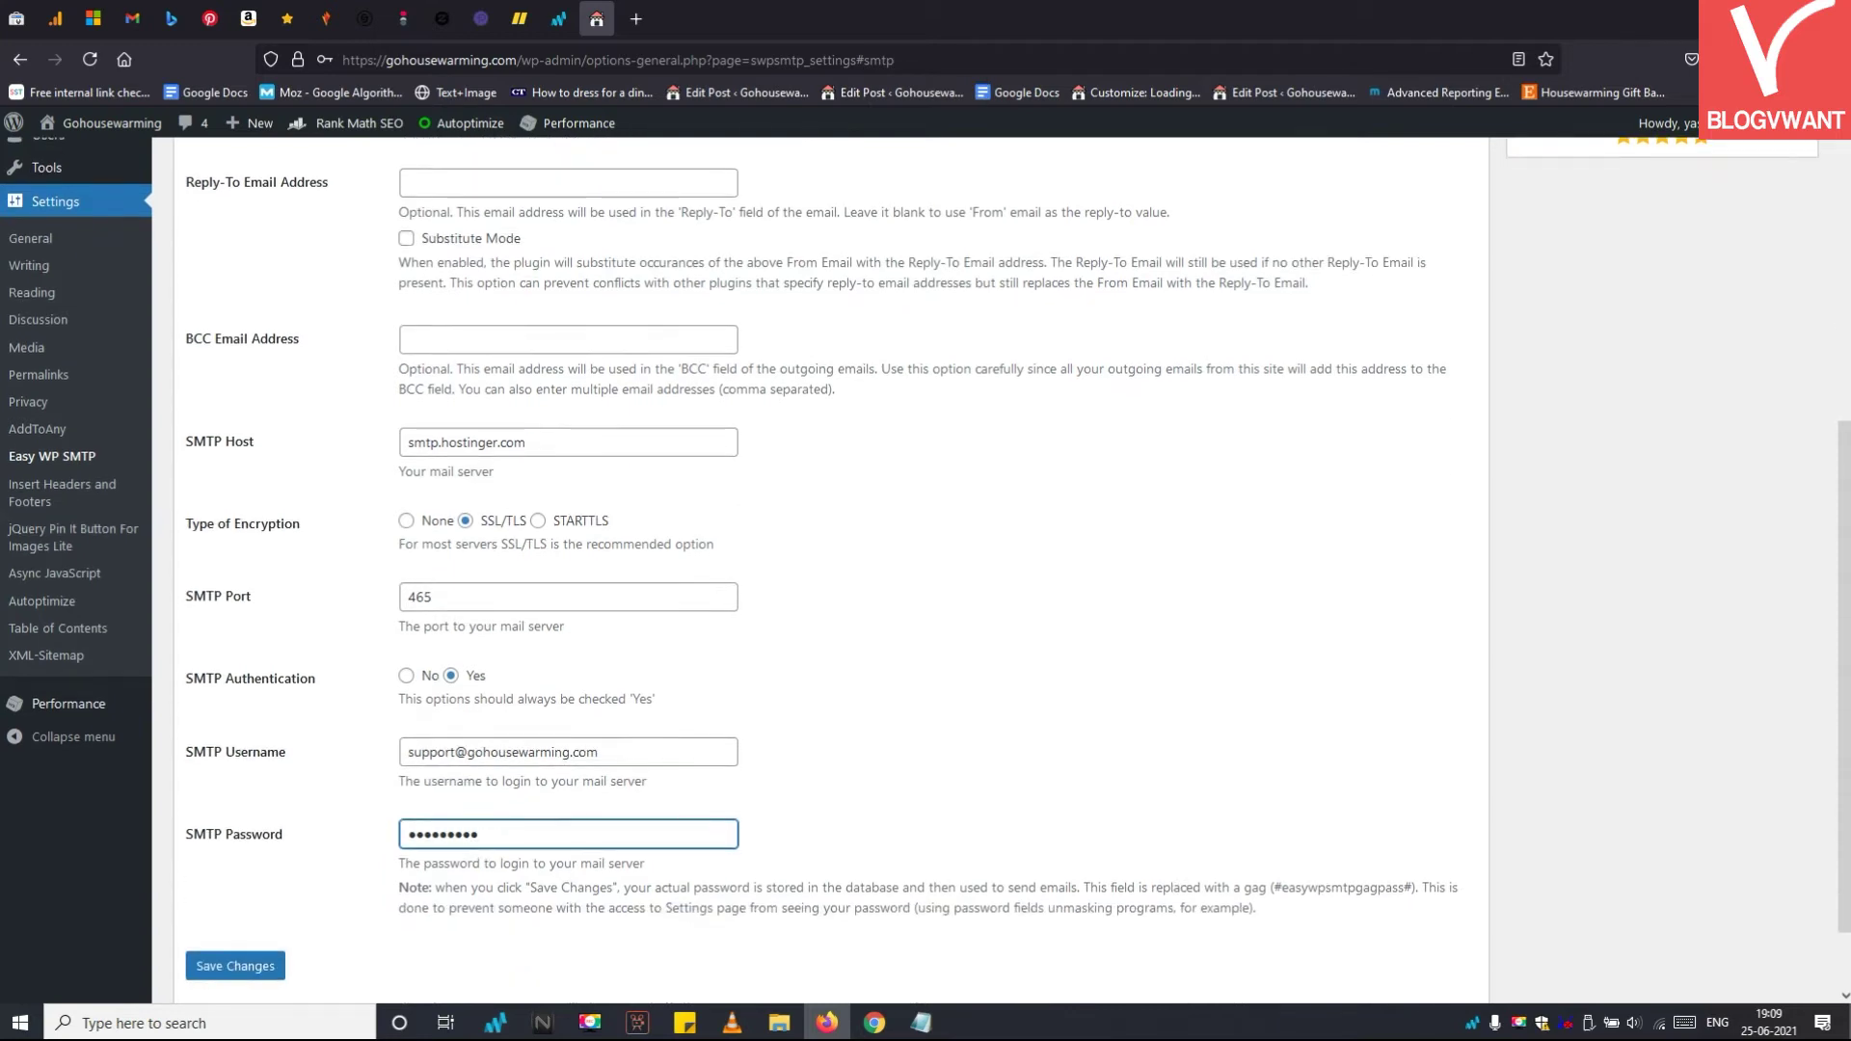
key(Tab)
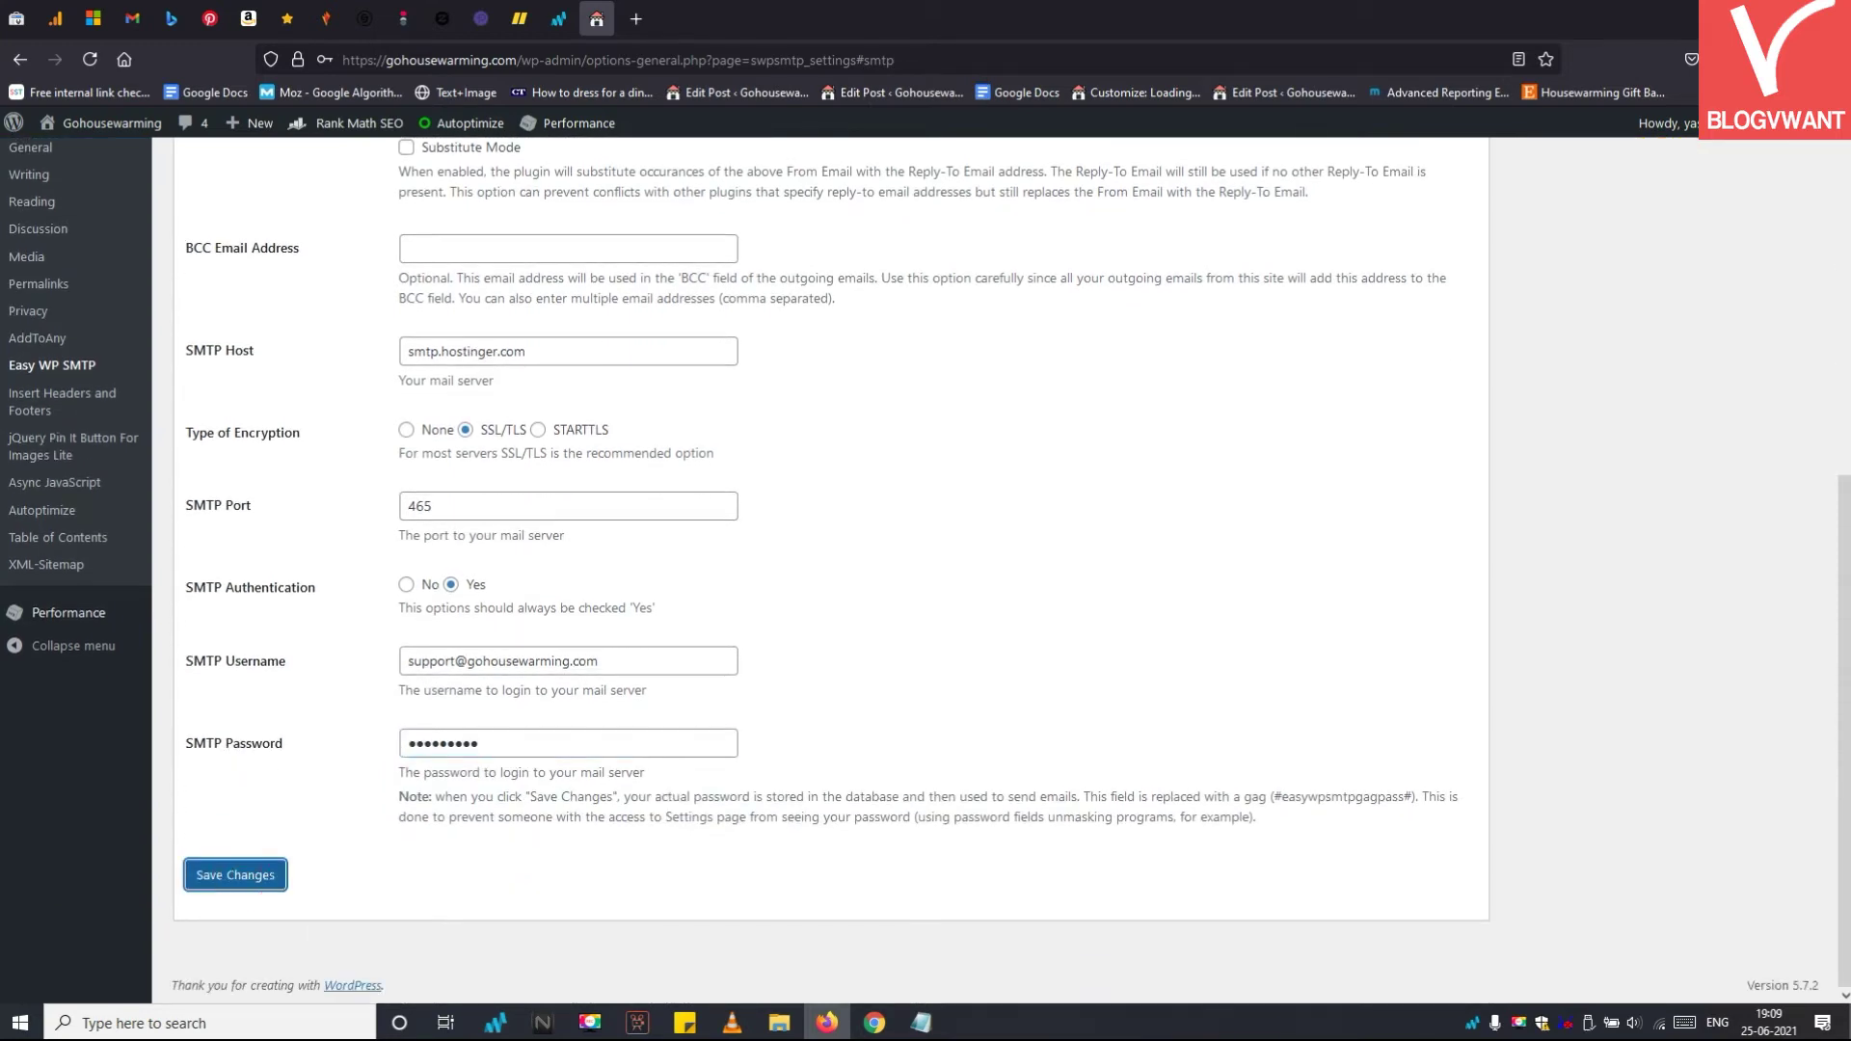
key(Return)
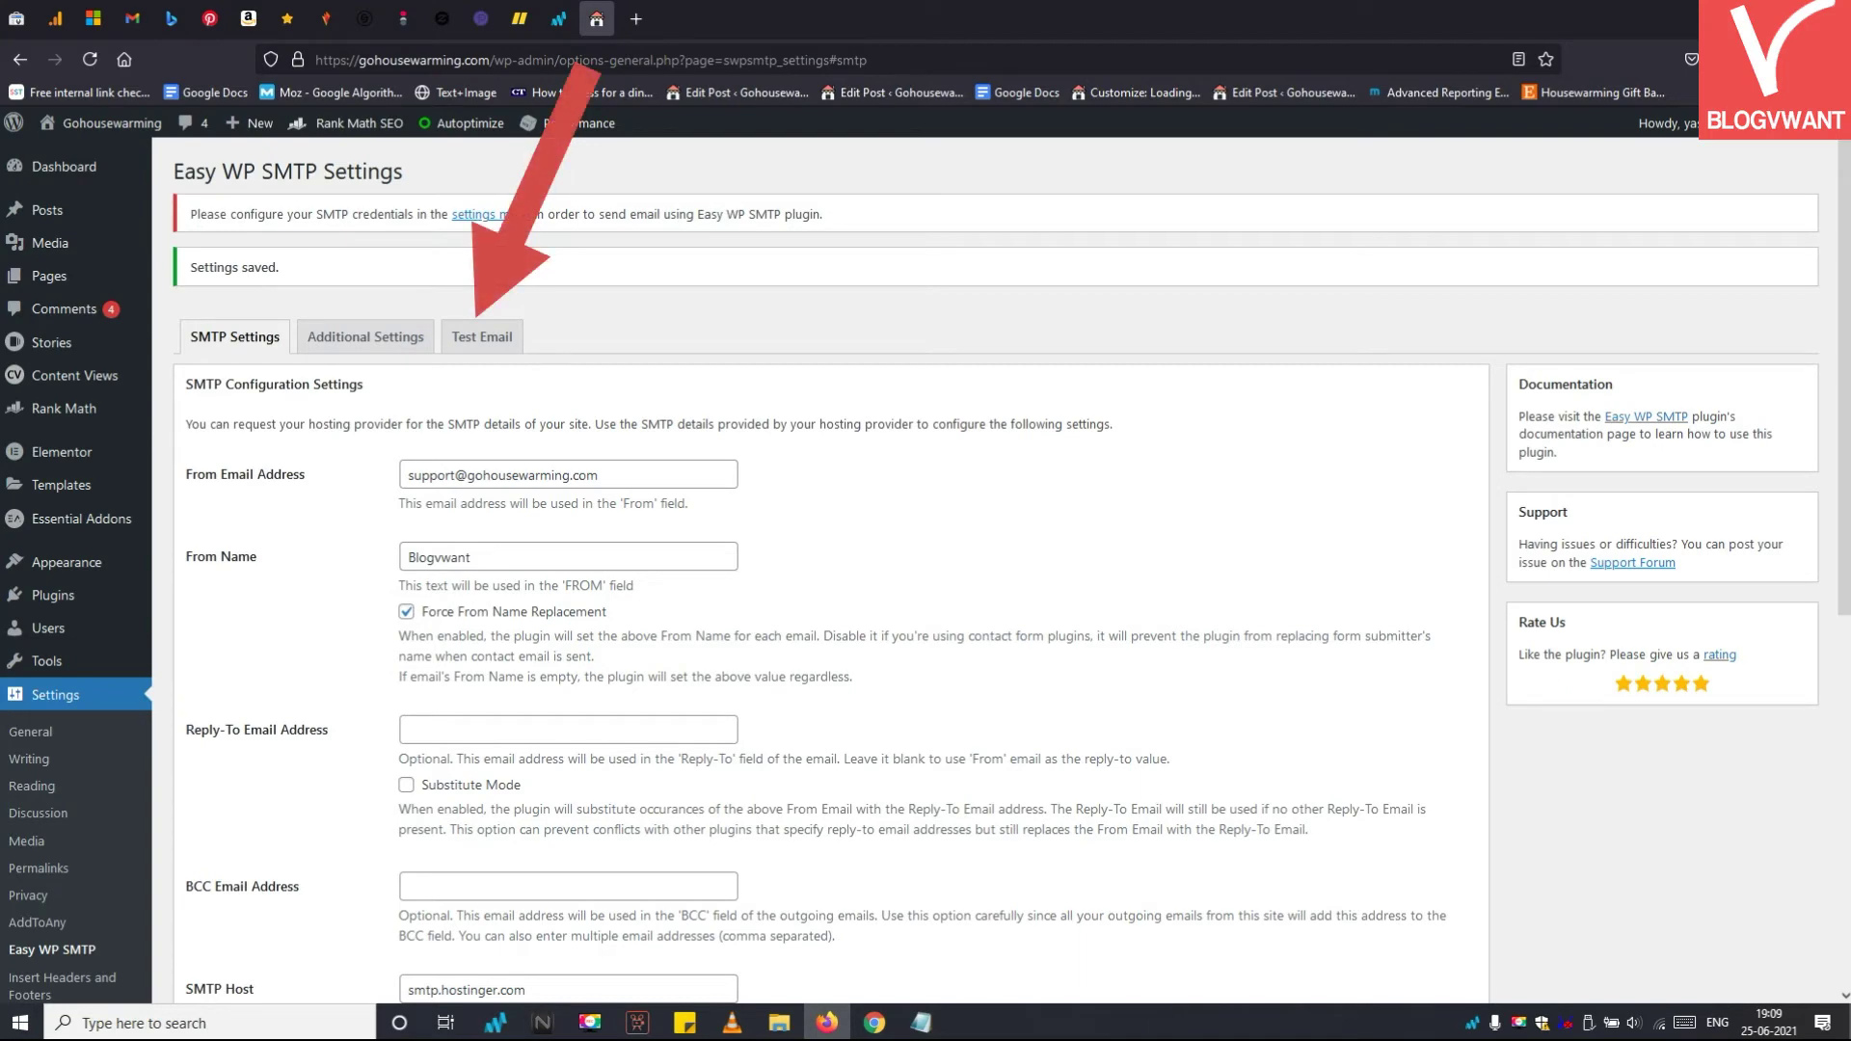
scroll(925, 552, down, 5)
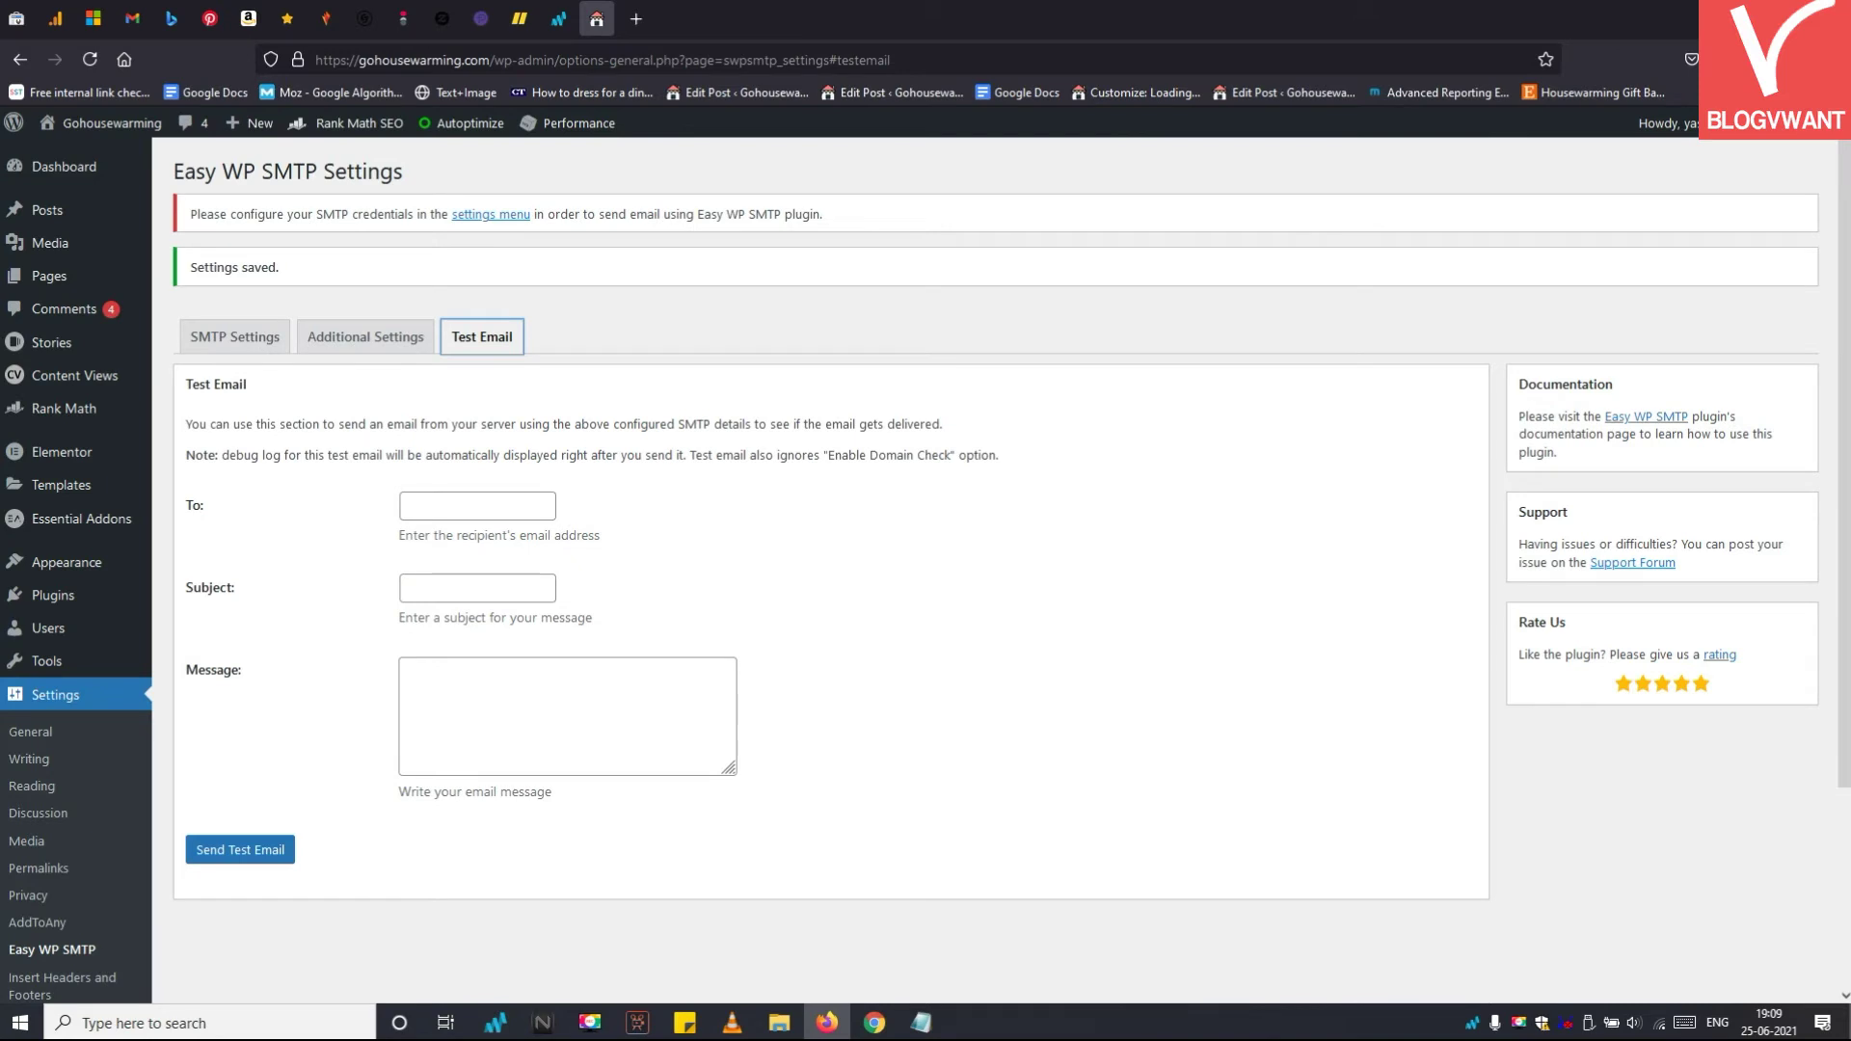
click(477, 506)
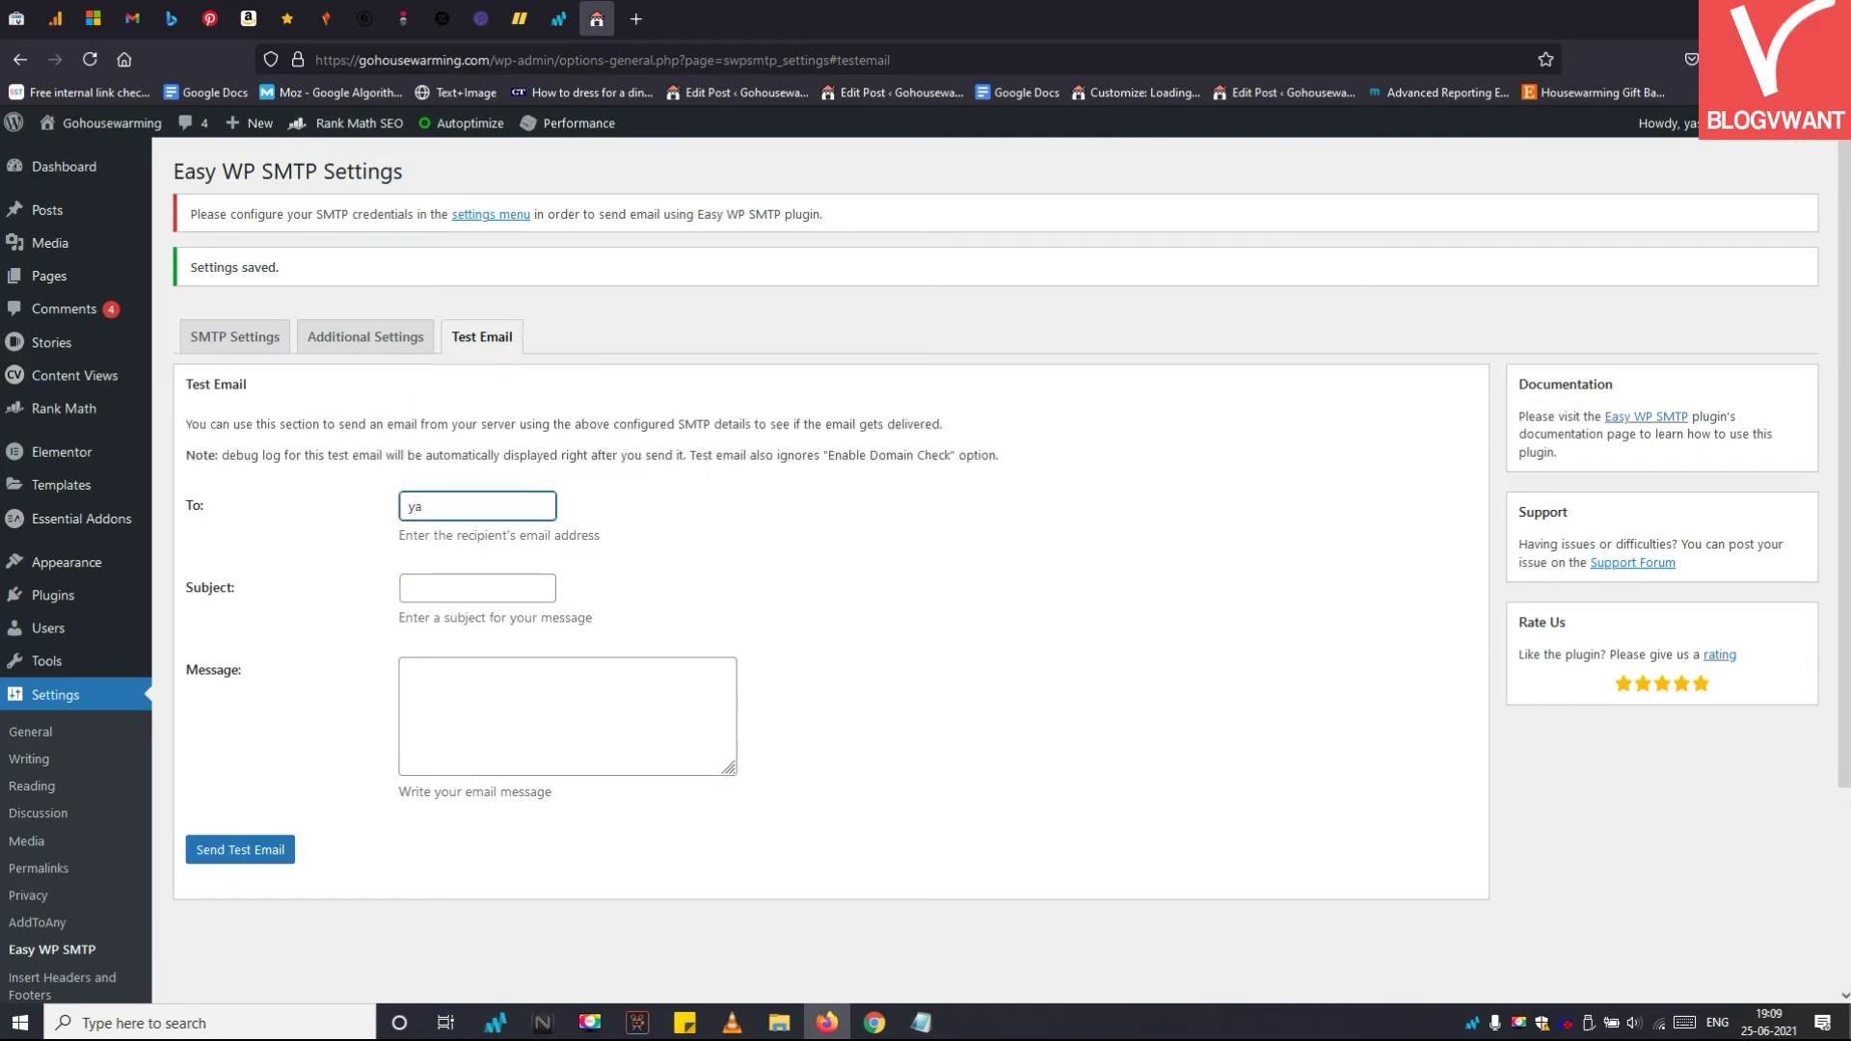
key(Tab)
text(Tes)
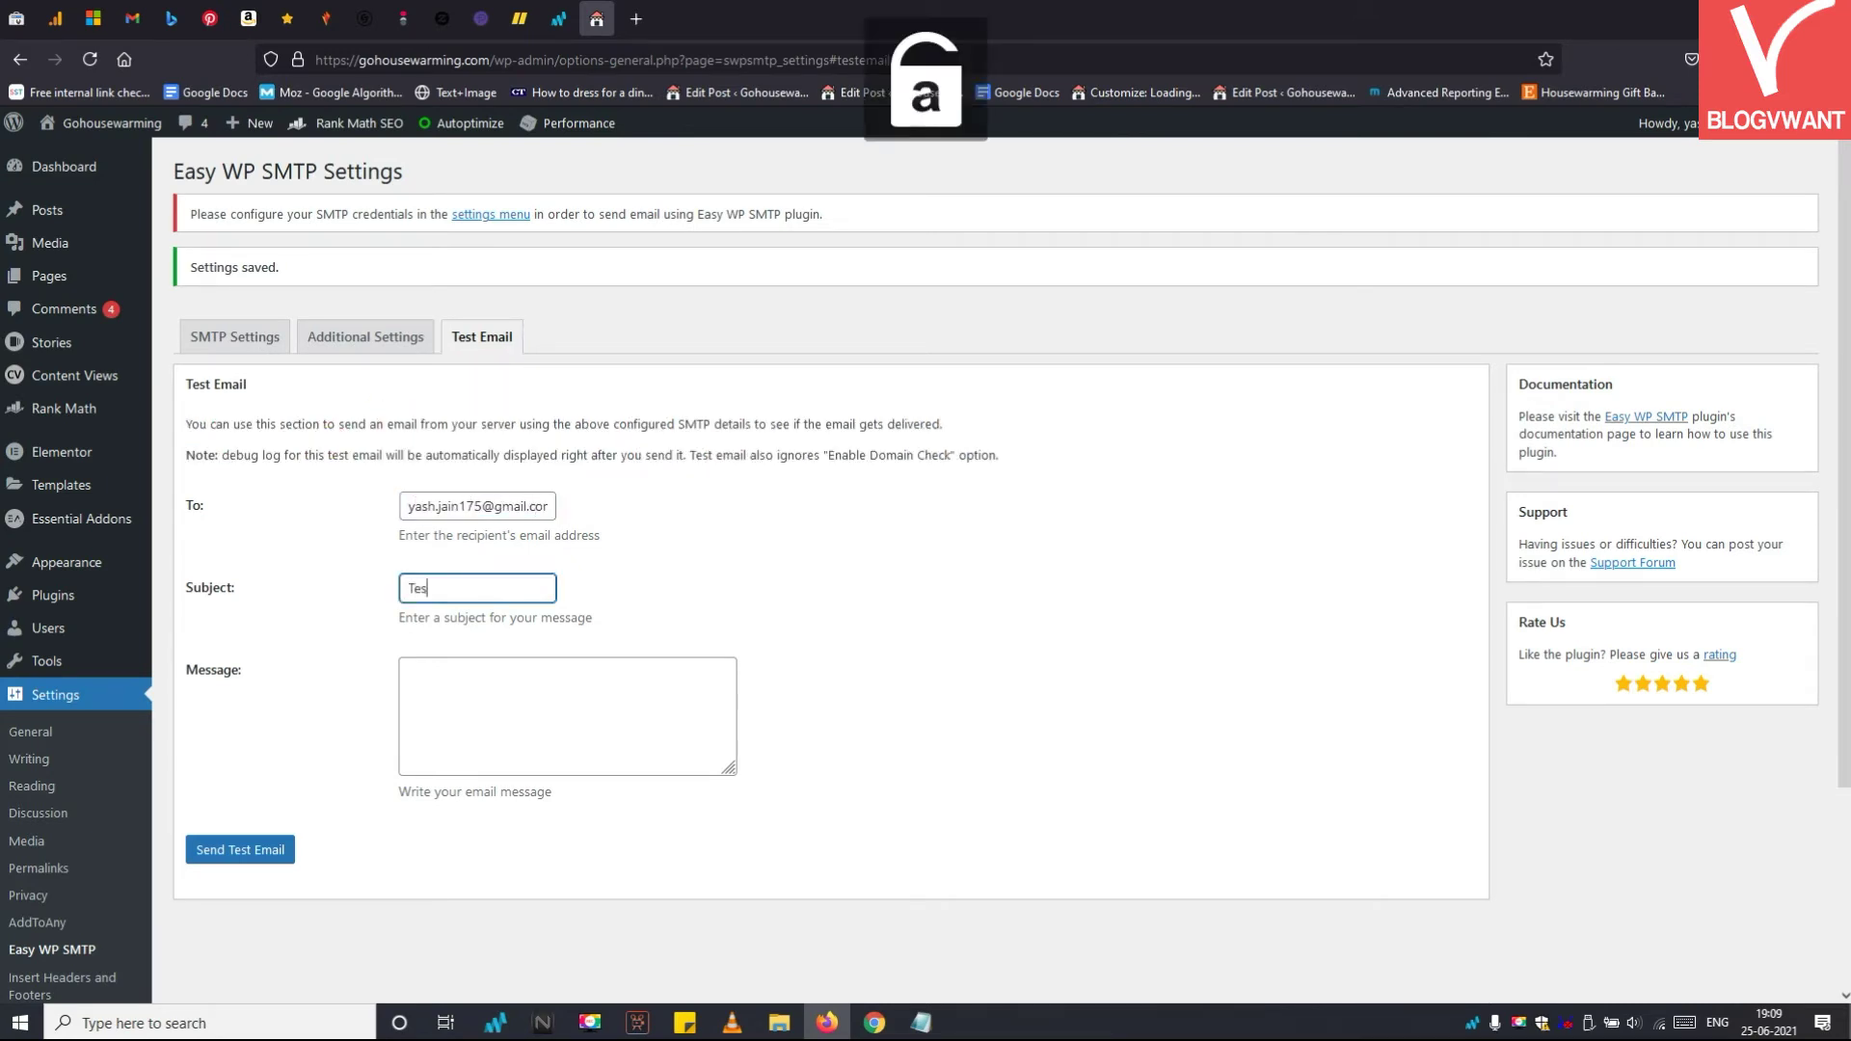
text(t email)
key(Tab)
text(Hey)
key(Tab)
key(Return)
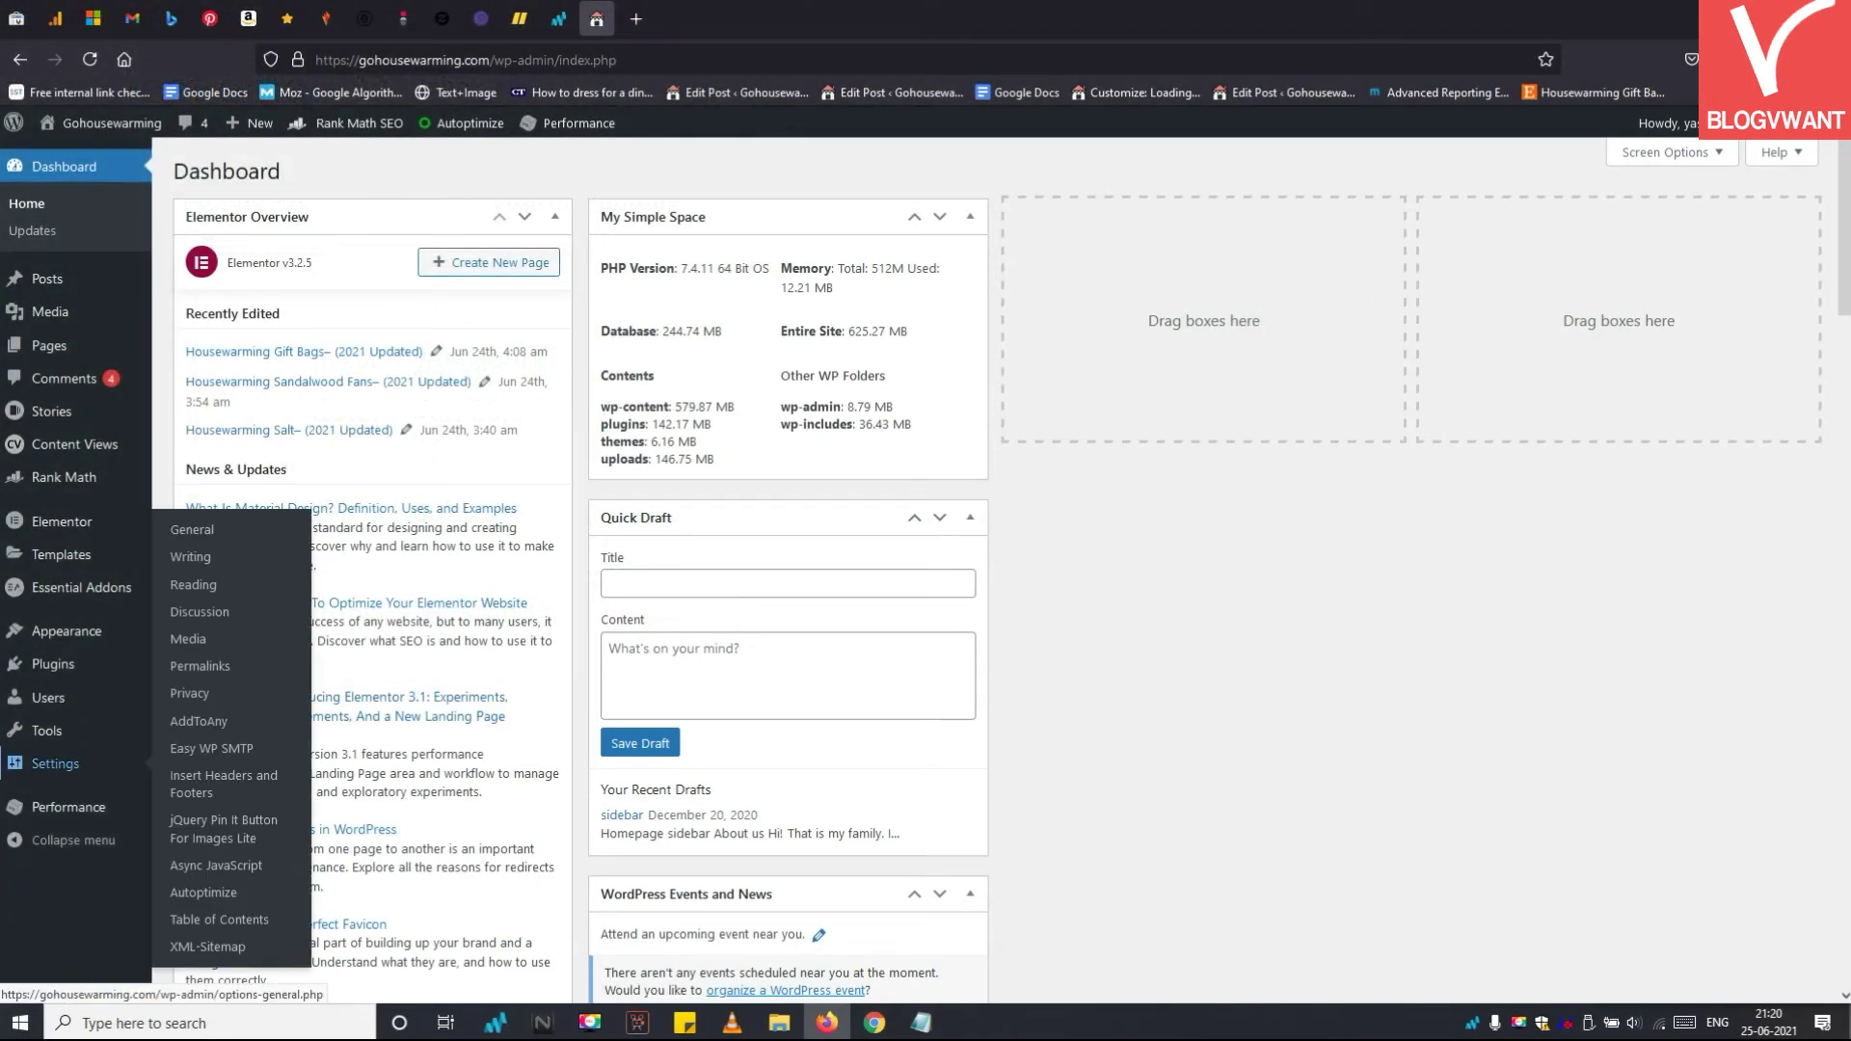
click(192, 529)
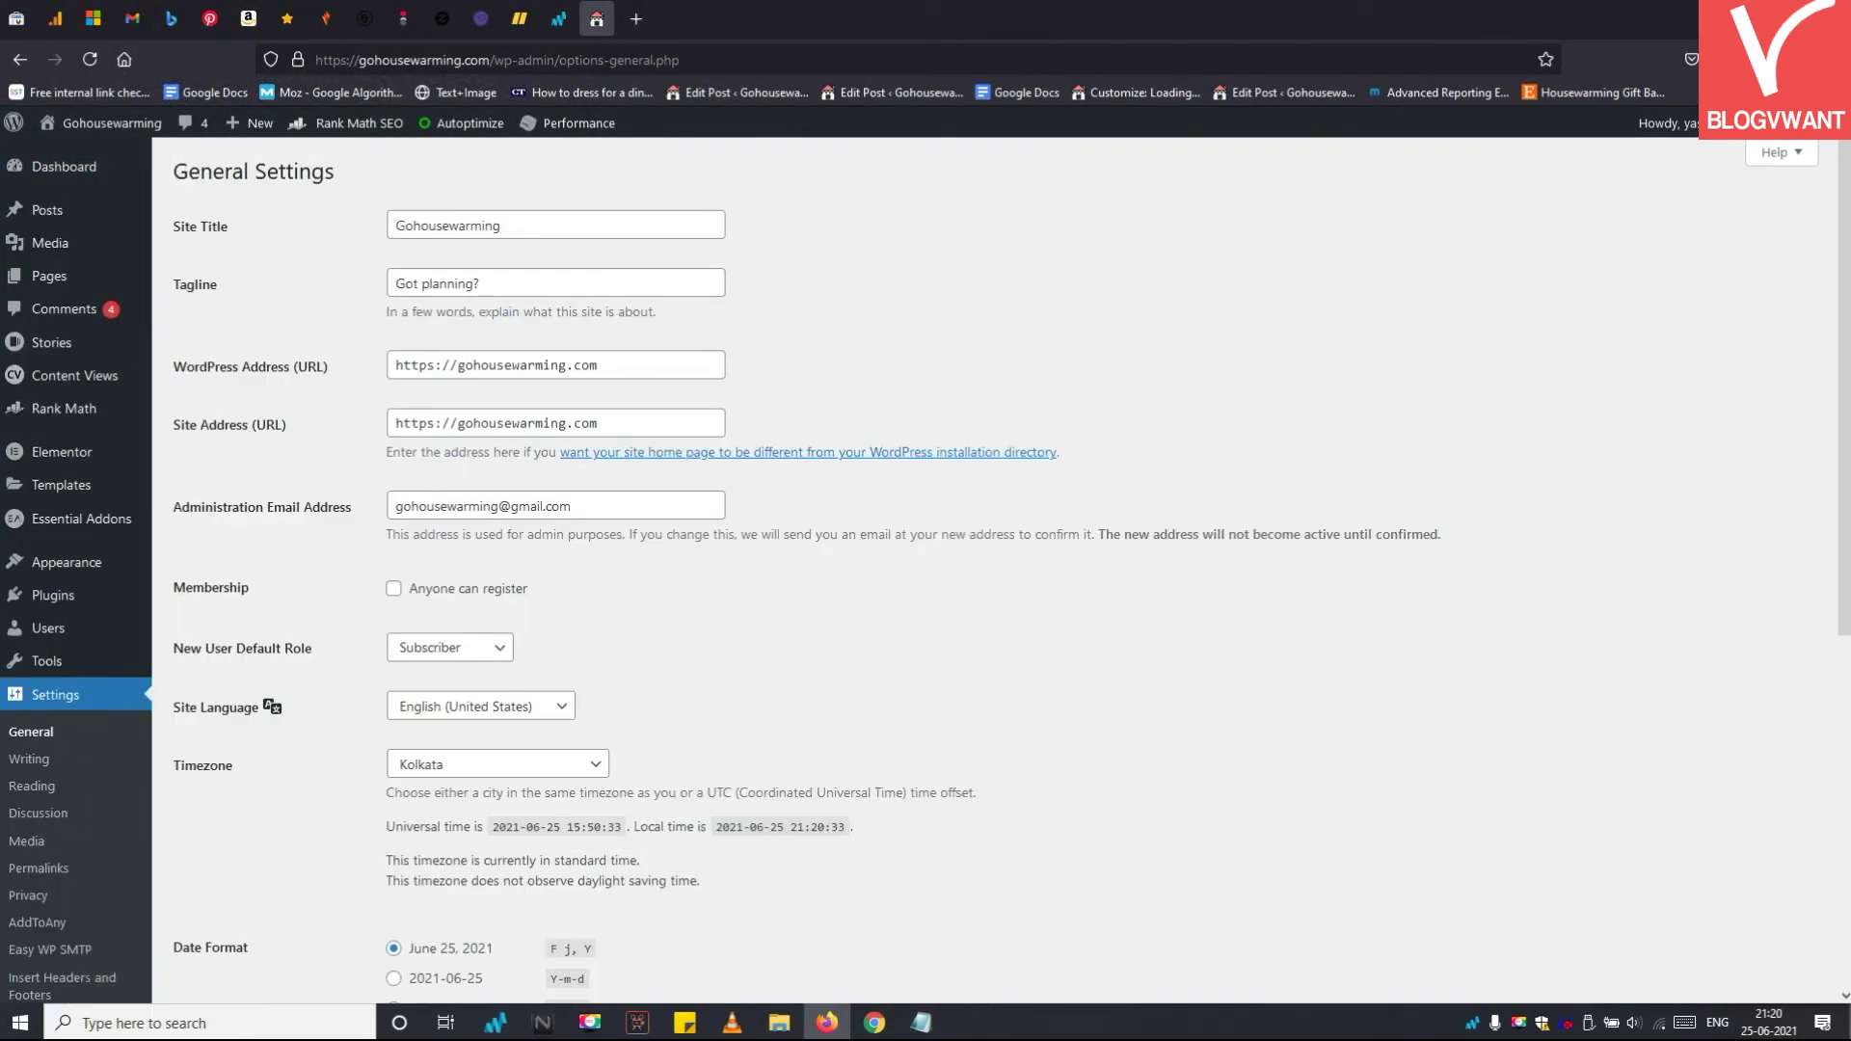
triple_click(555, 505)
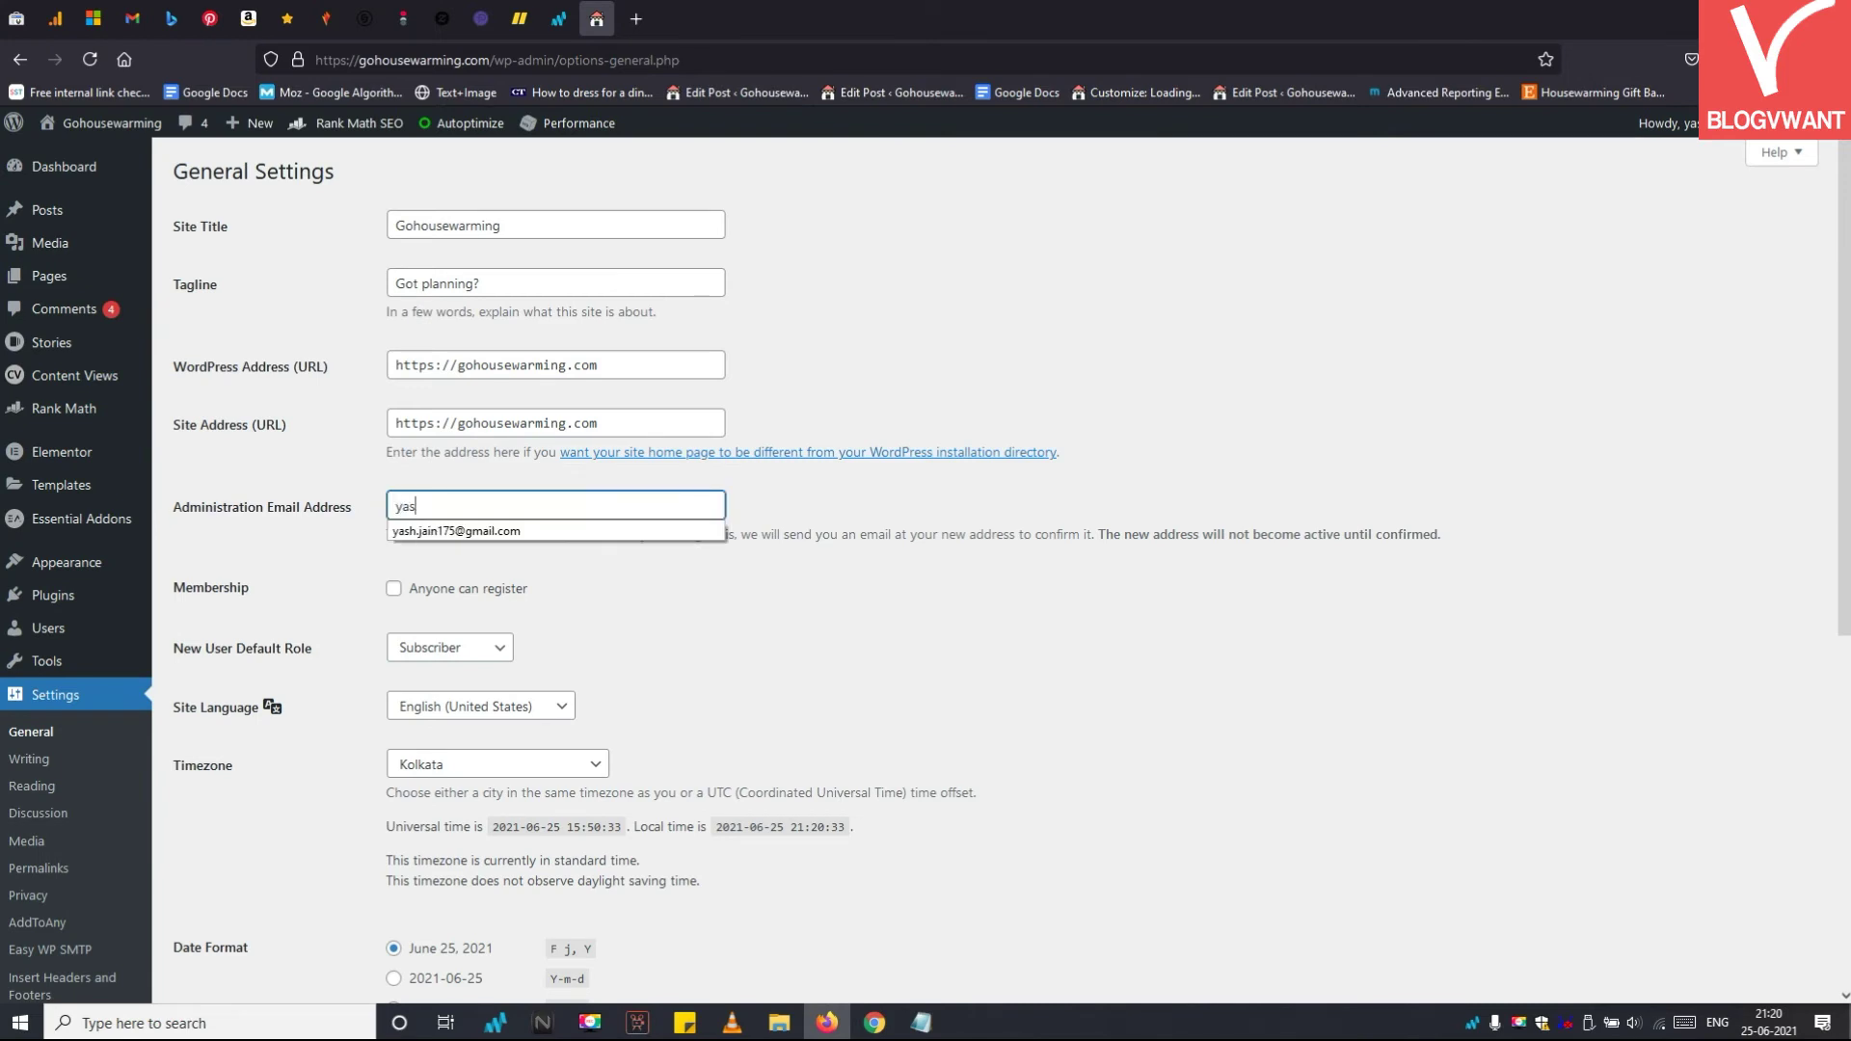
key(Return)
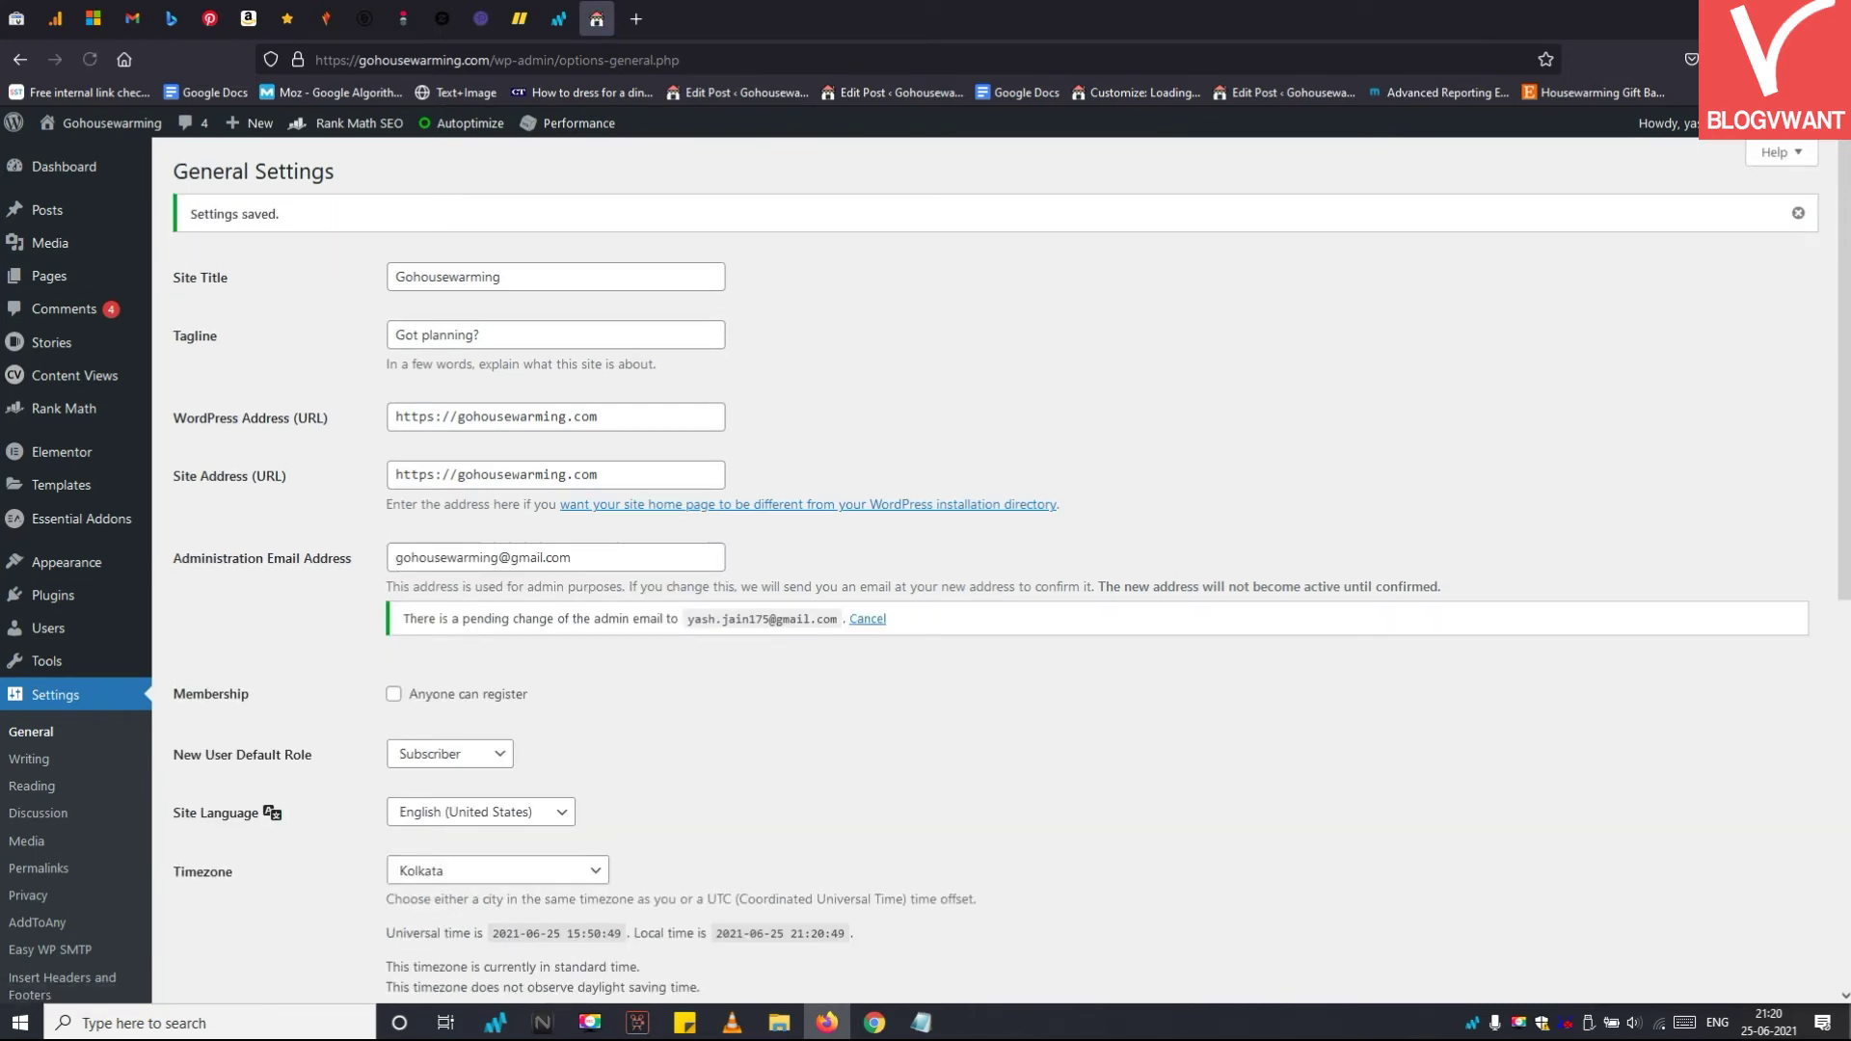
triple_click(435, 585)
triple_click(599, 618)
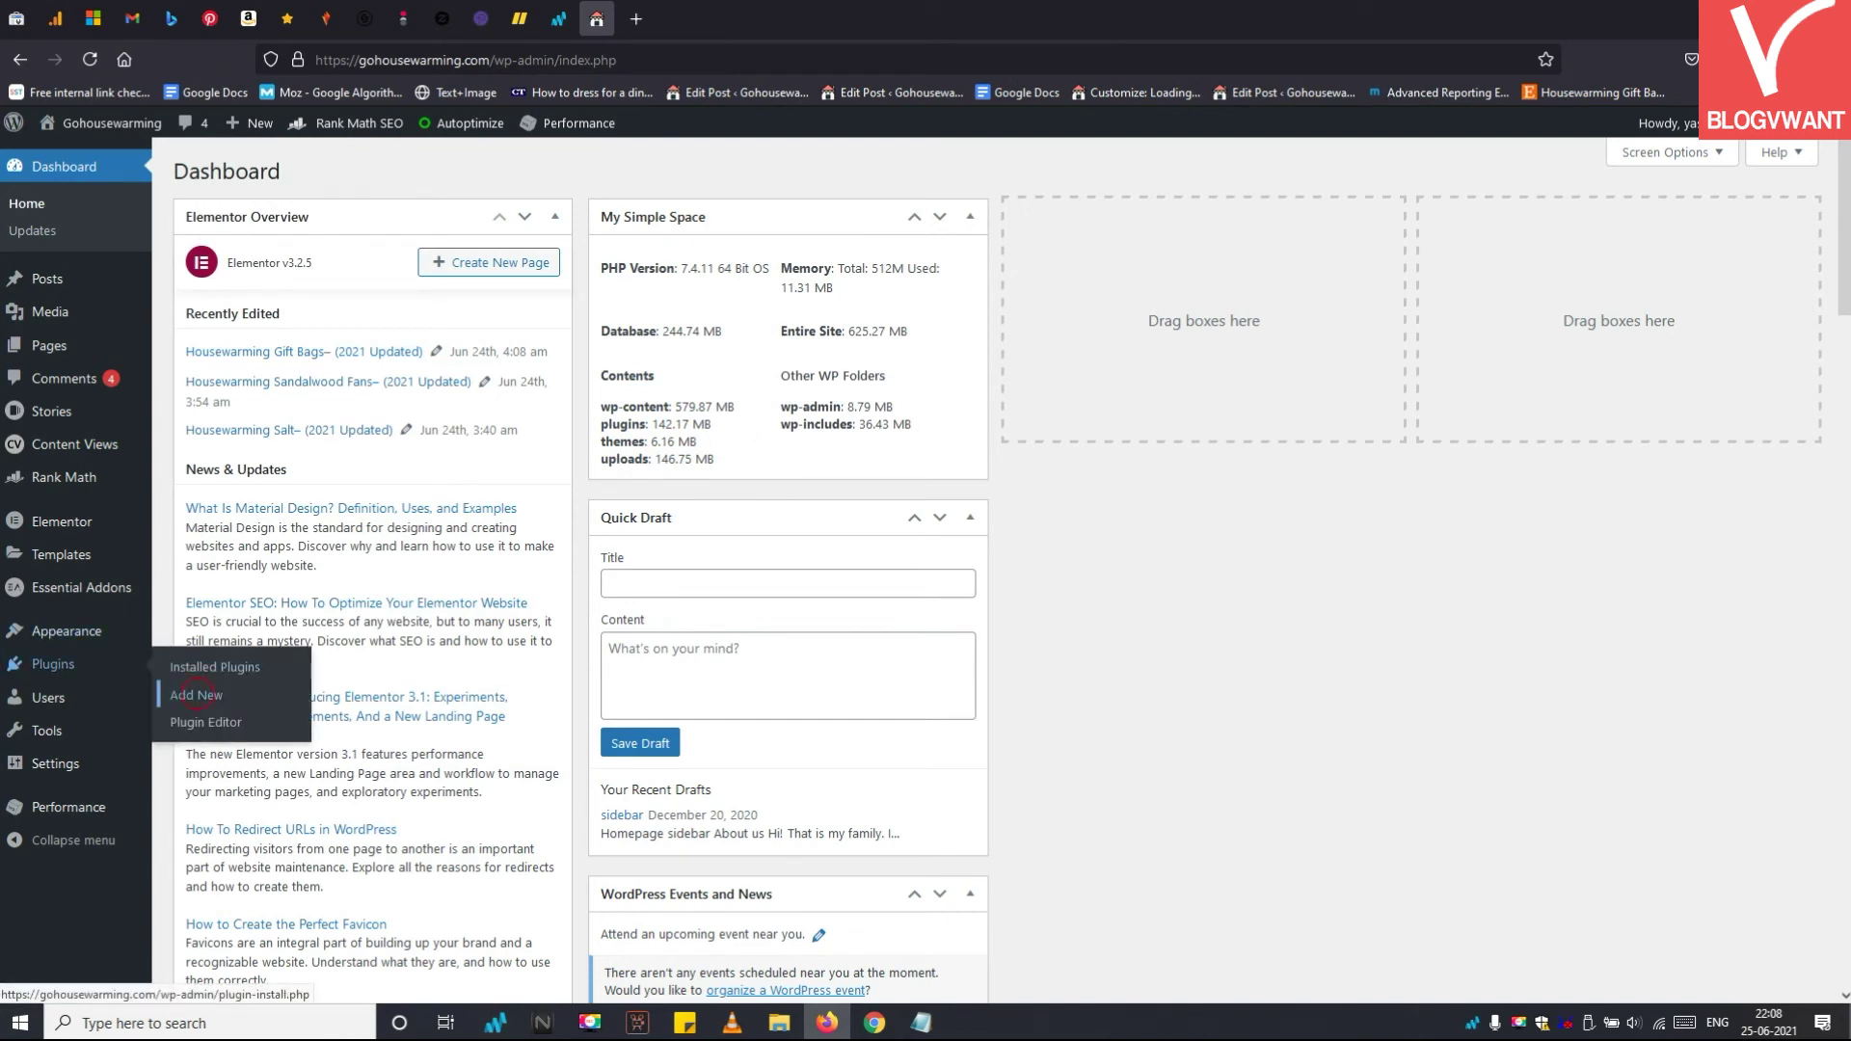
Search the plugin directory for Sendinblue, then install and activate the Sendinblue plugin.
click(195, 695)
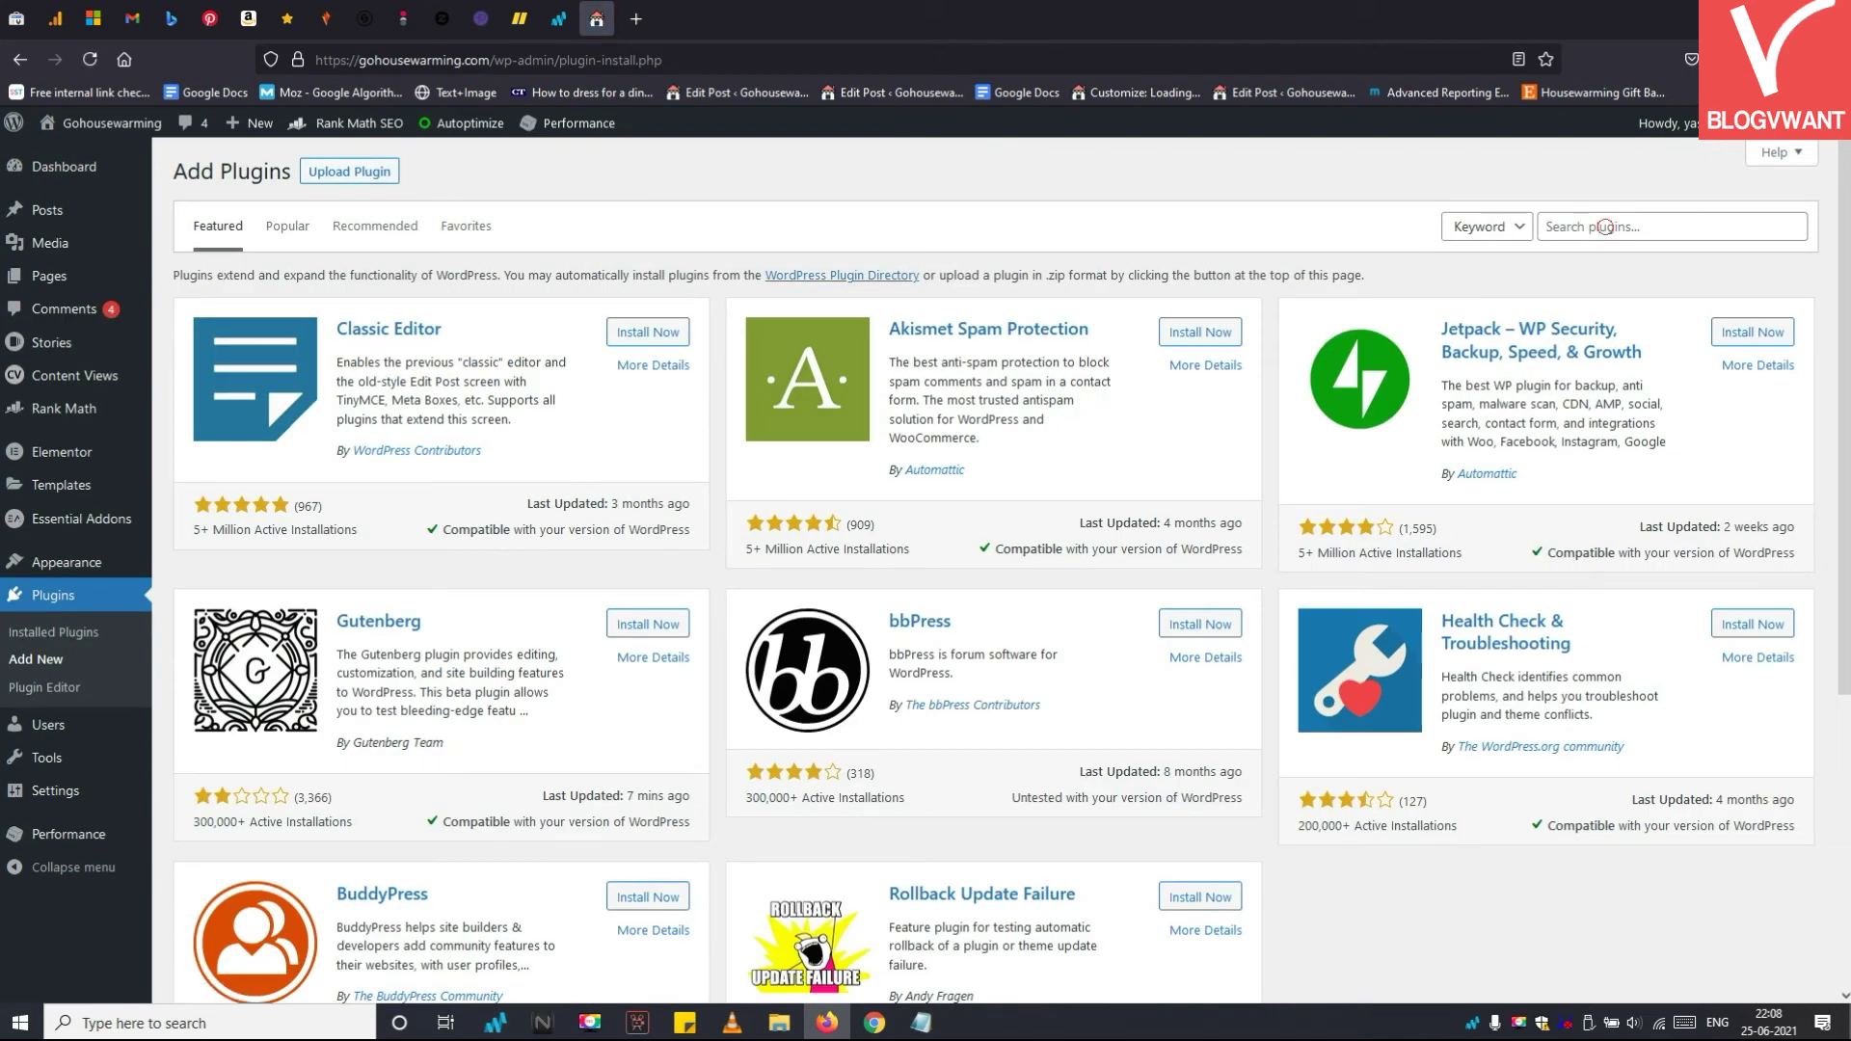
click(1604, 227)
text(send)
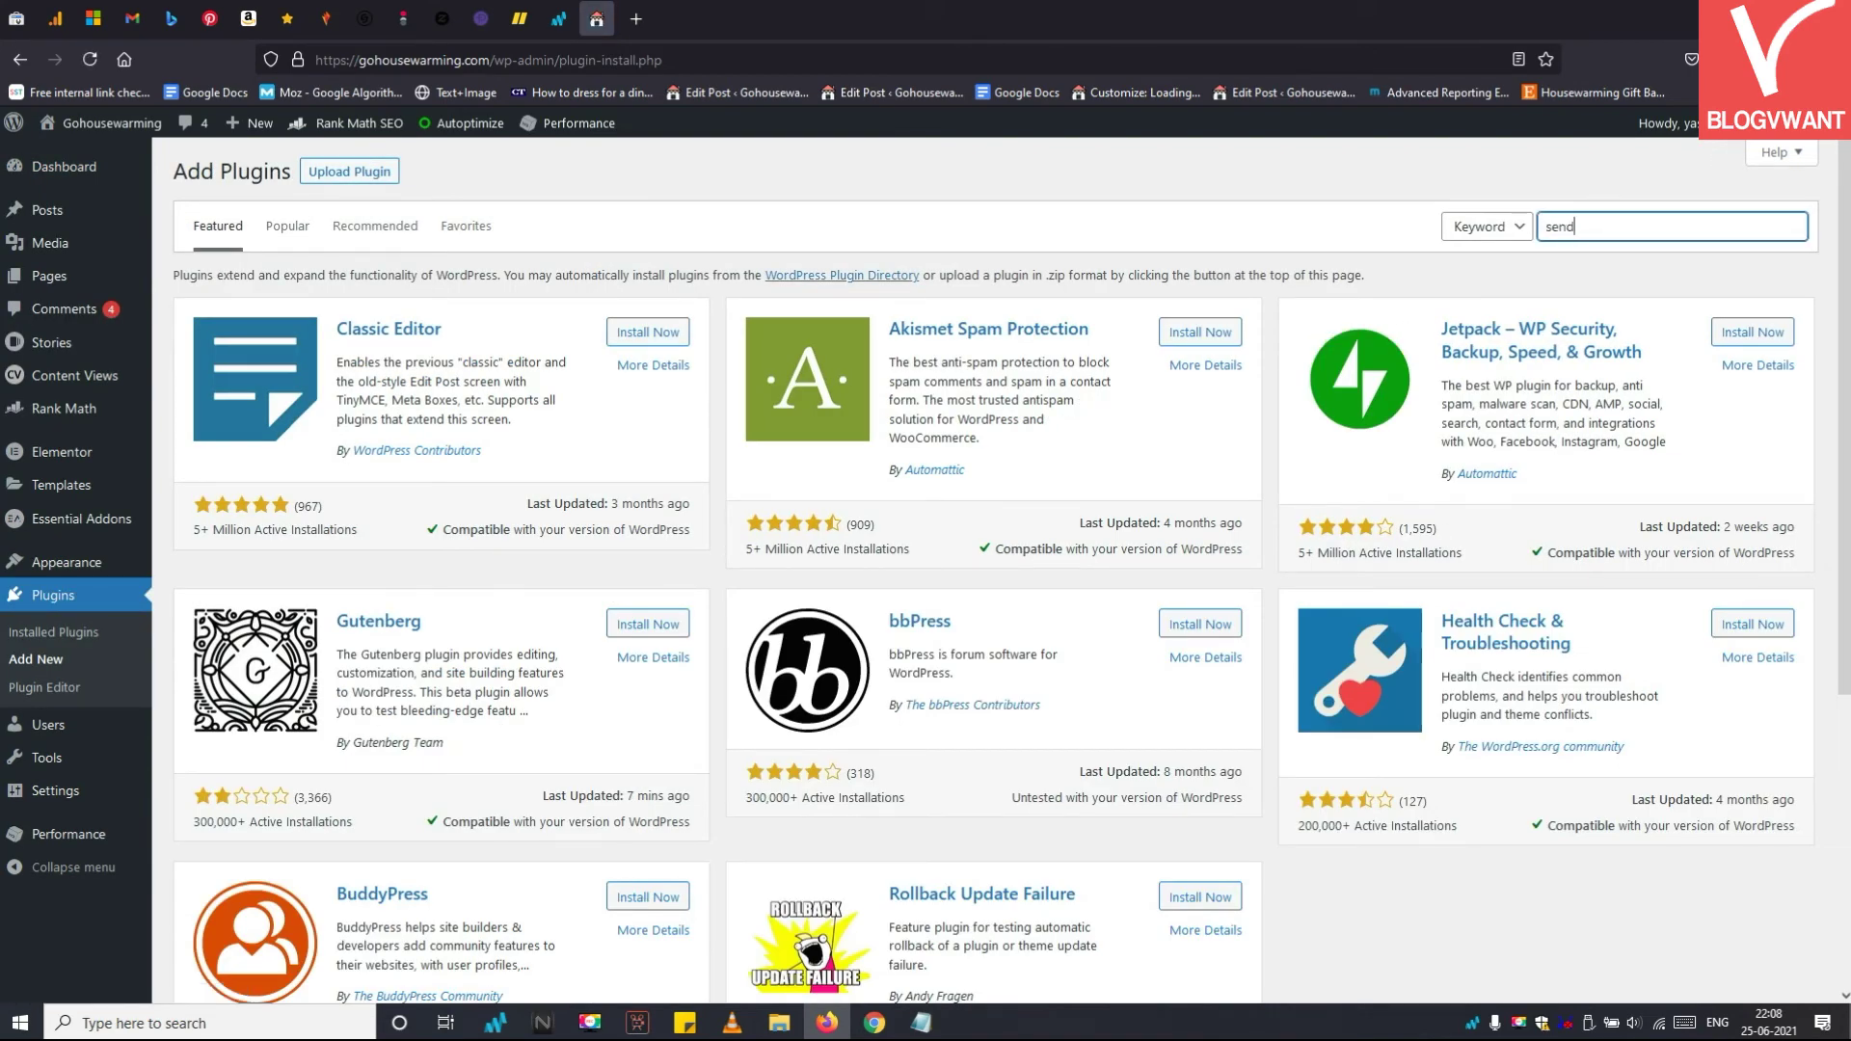
text(ue)
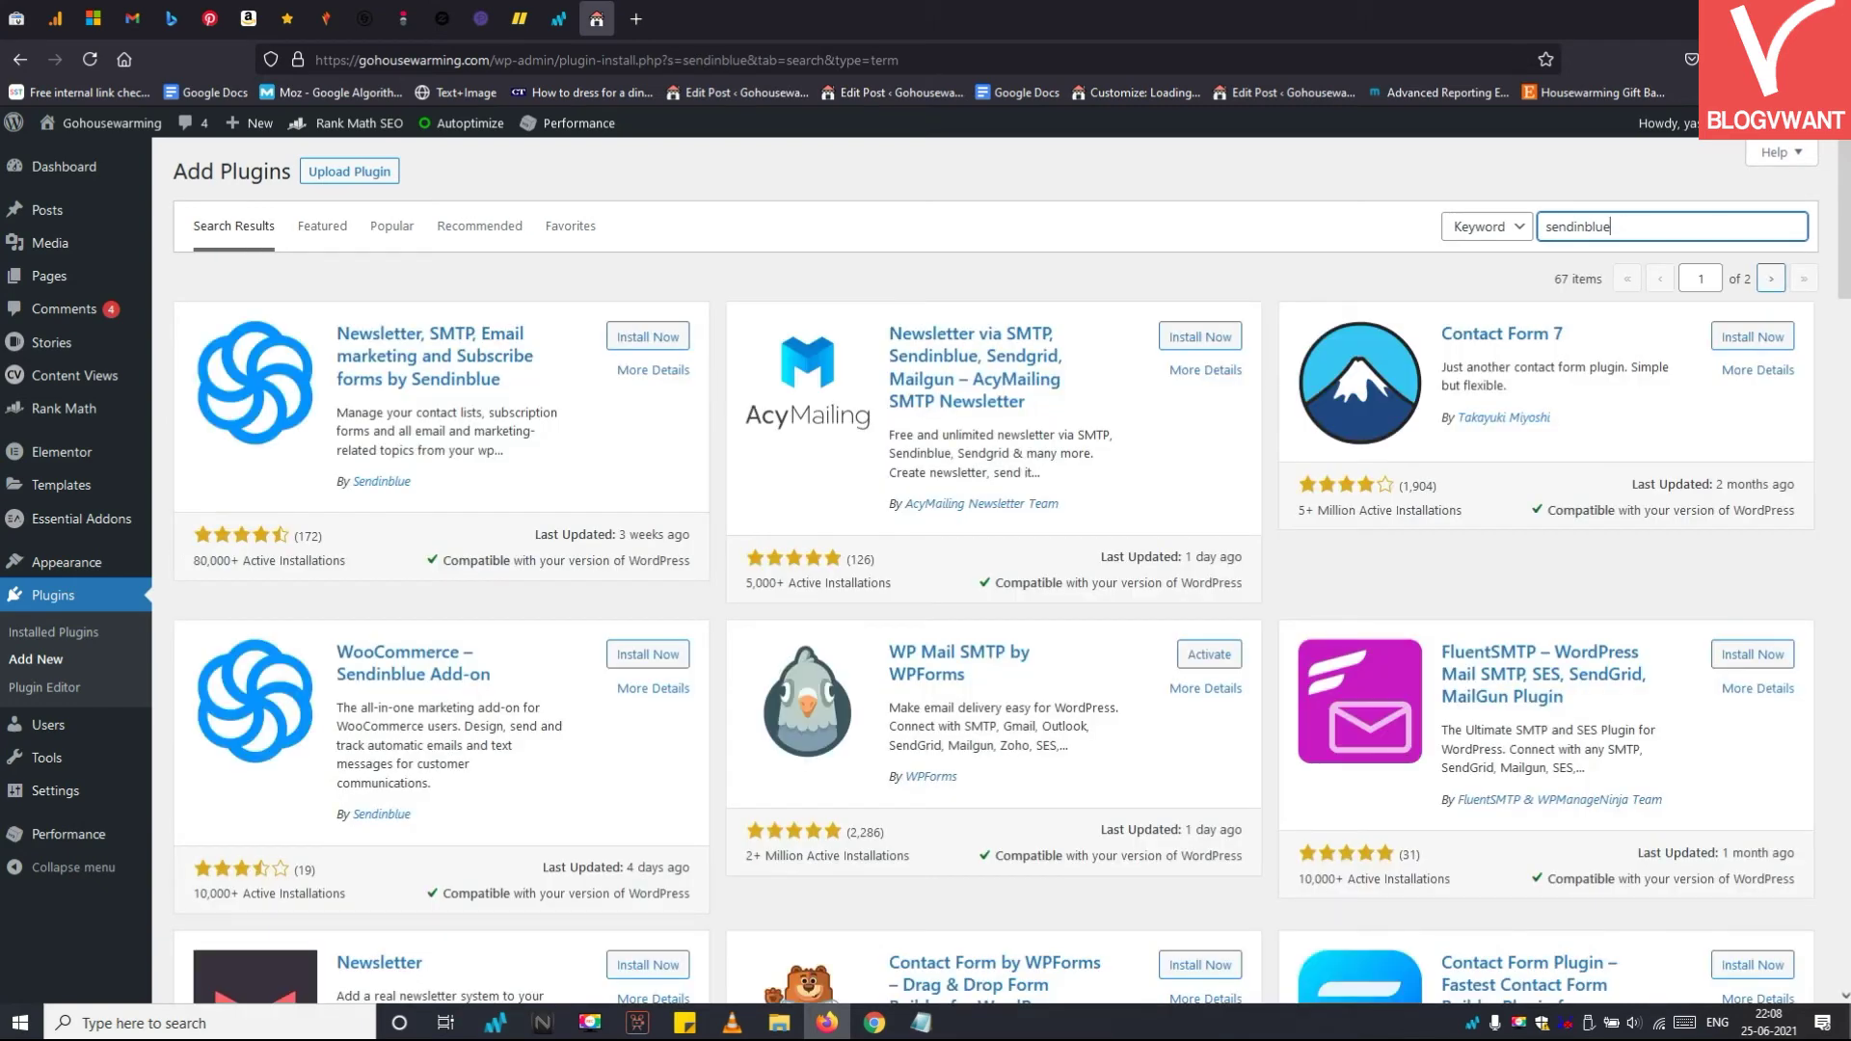
click(434, 356)
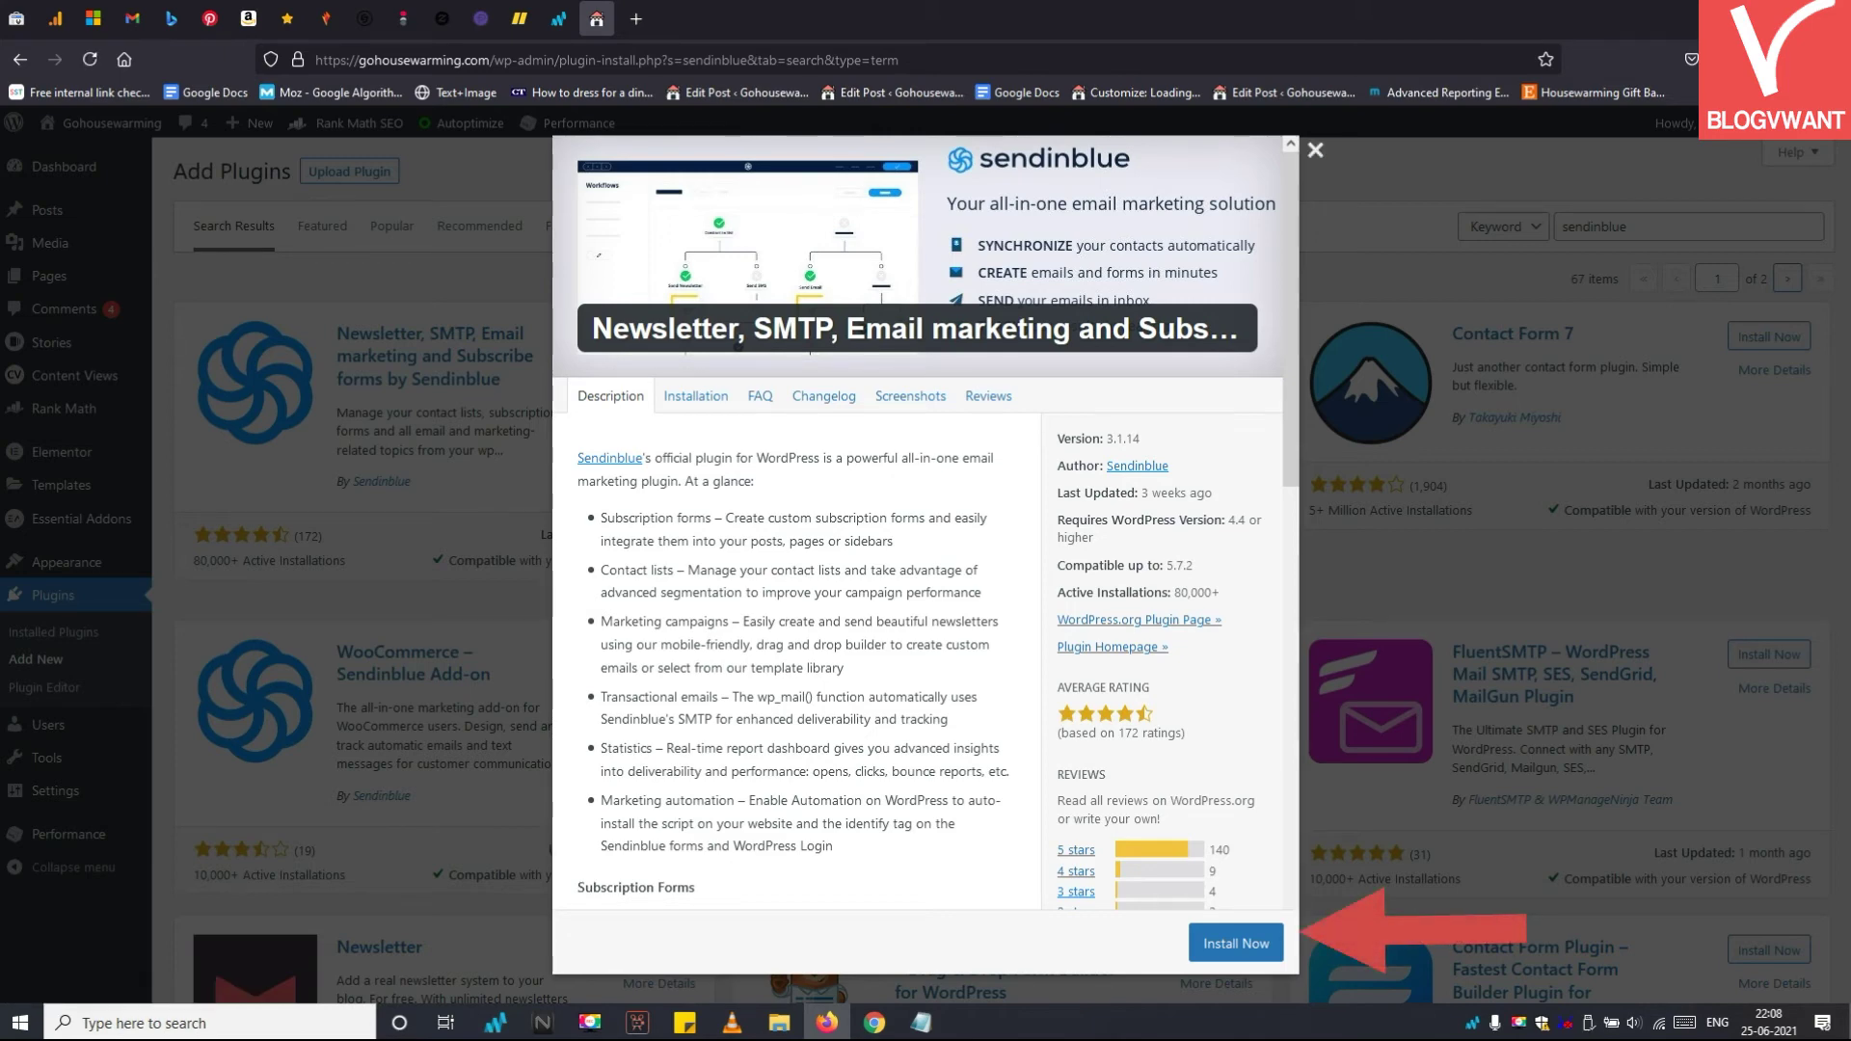
click(1236, 943)
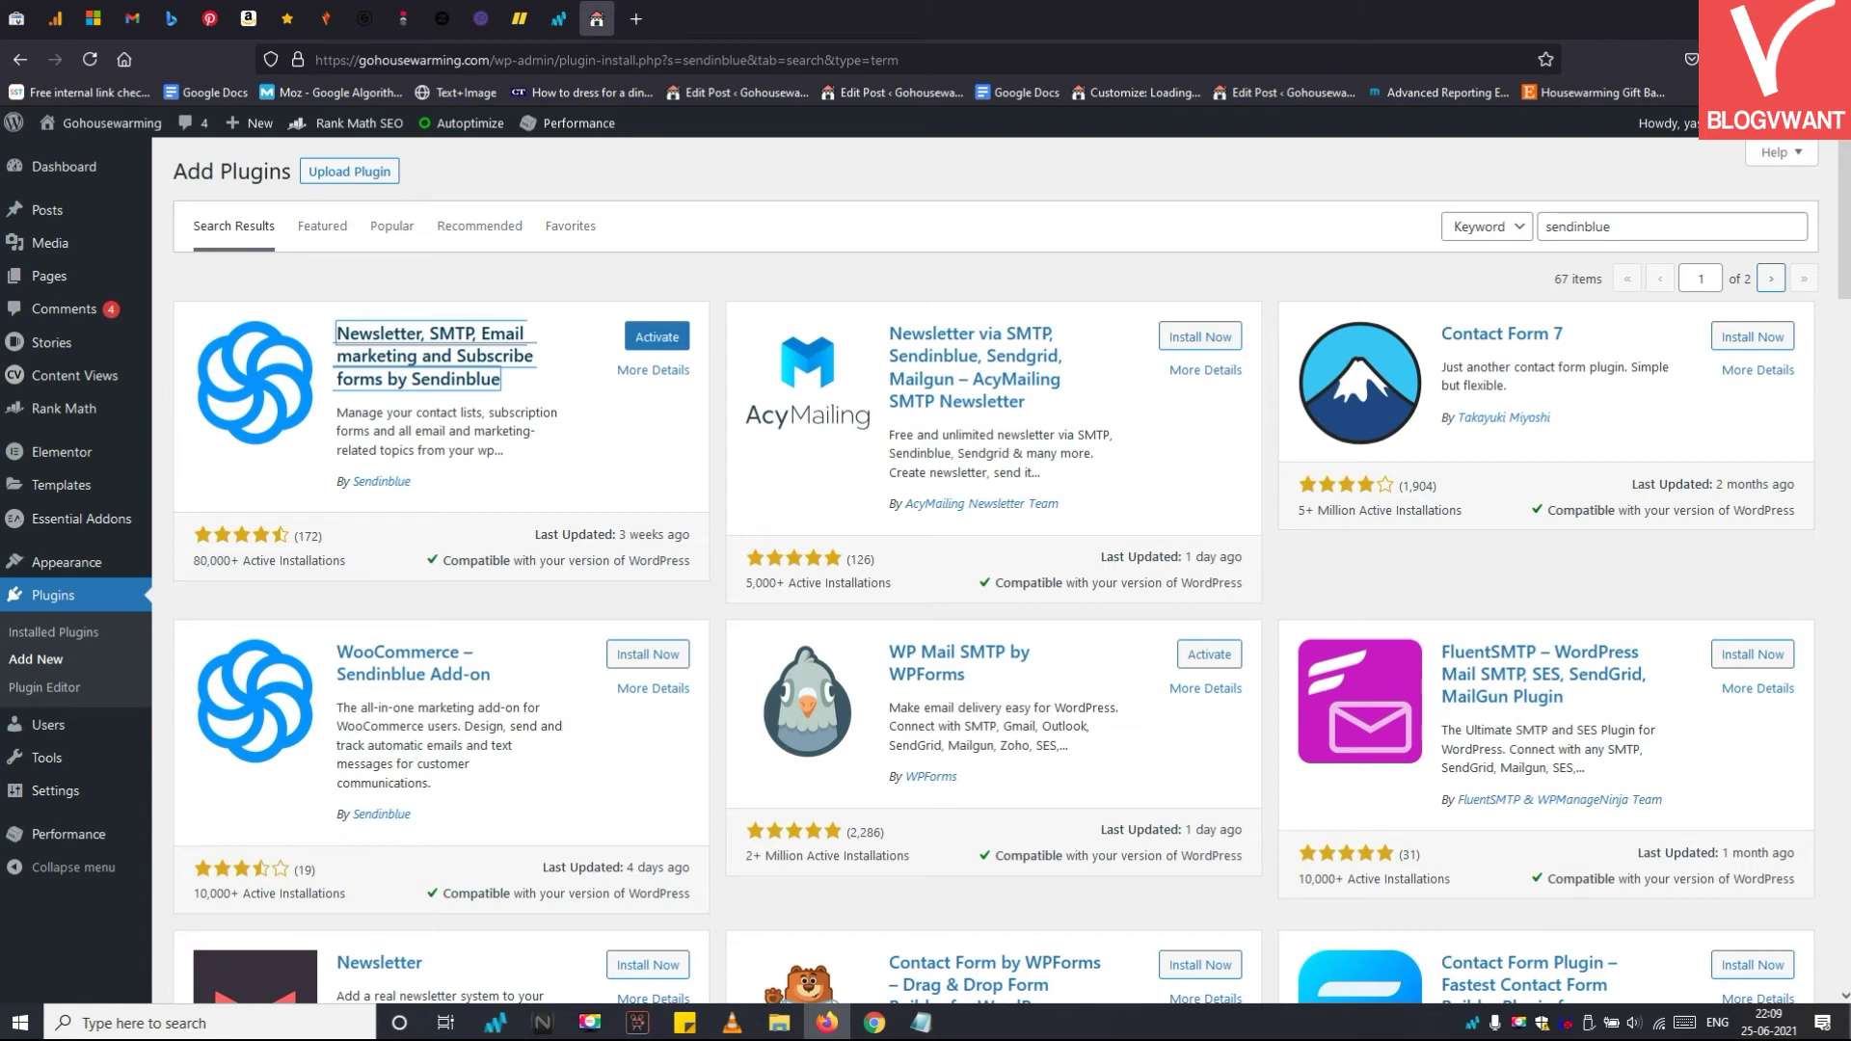
click(657, 336)
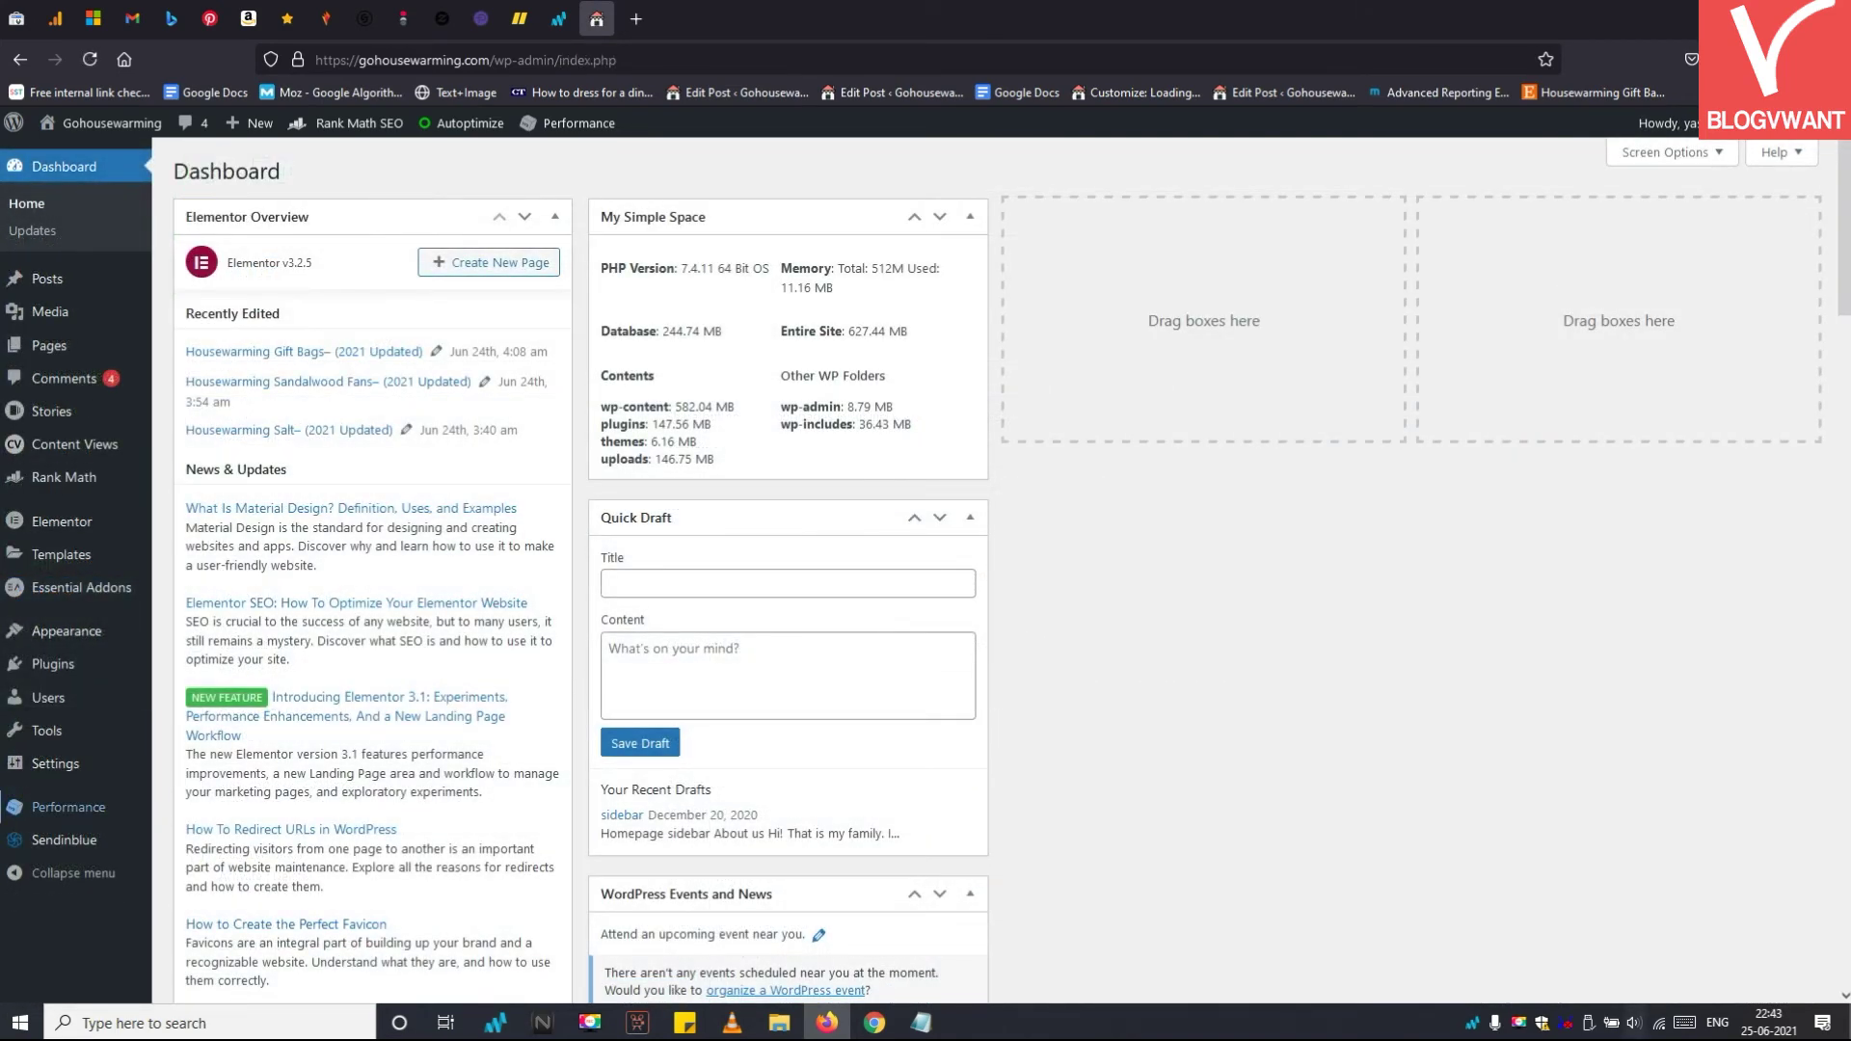
From the Sendinblue plugin home page, open the Sendinblue account in a new tab.
click(187, 844)
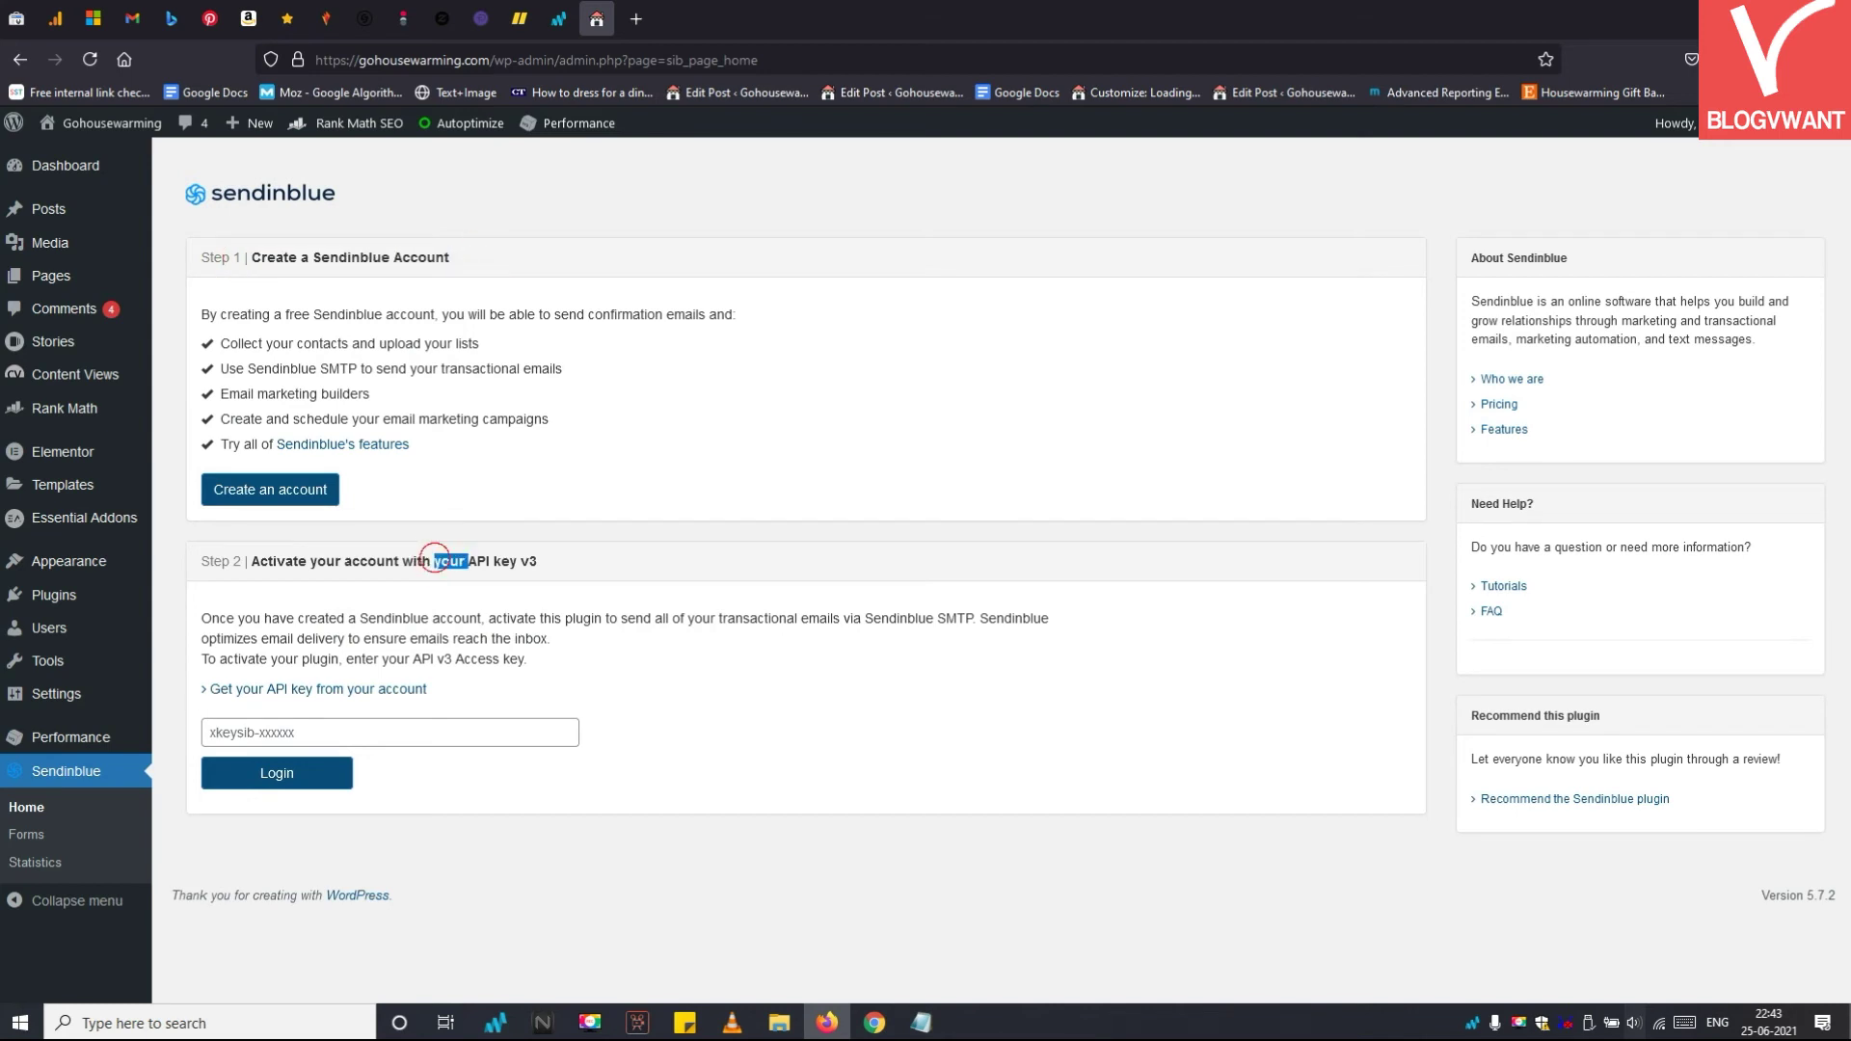
triple_click(435, 560)
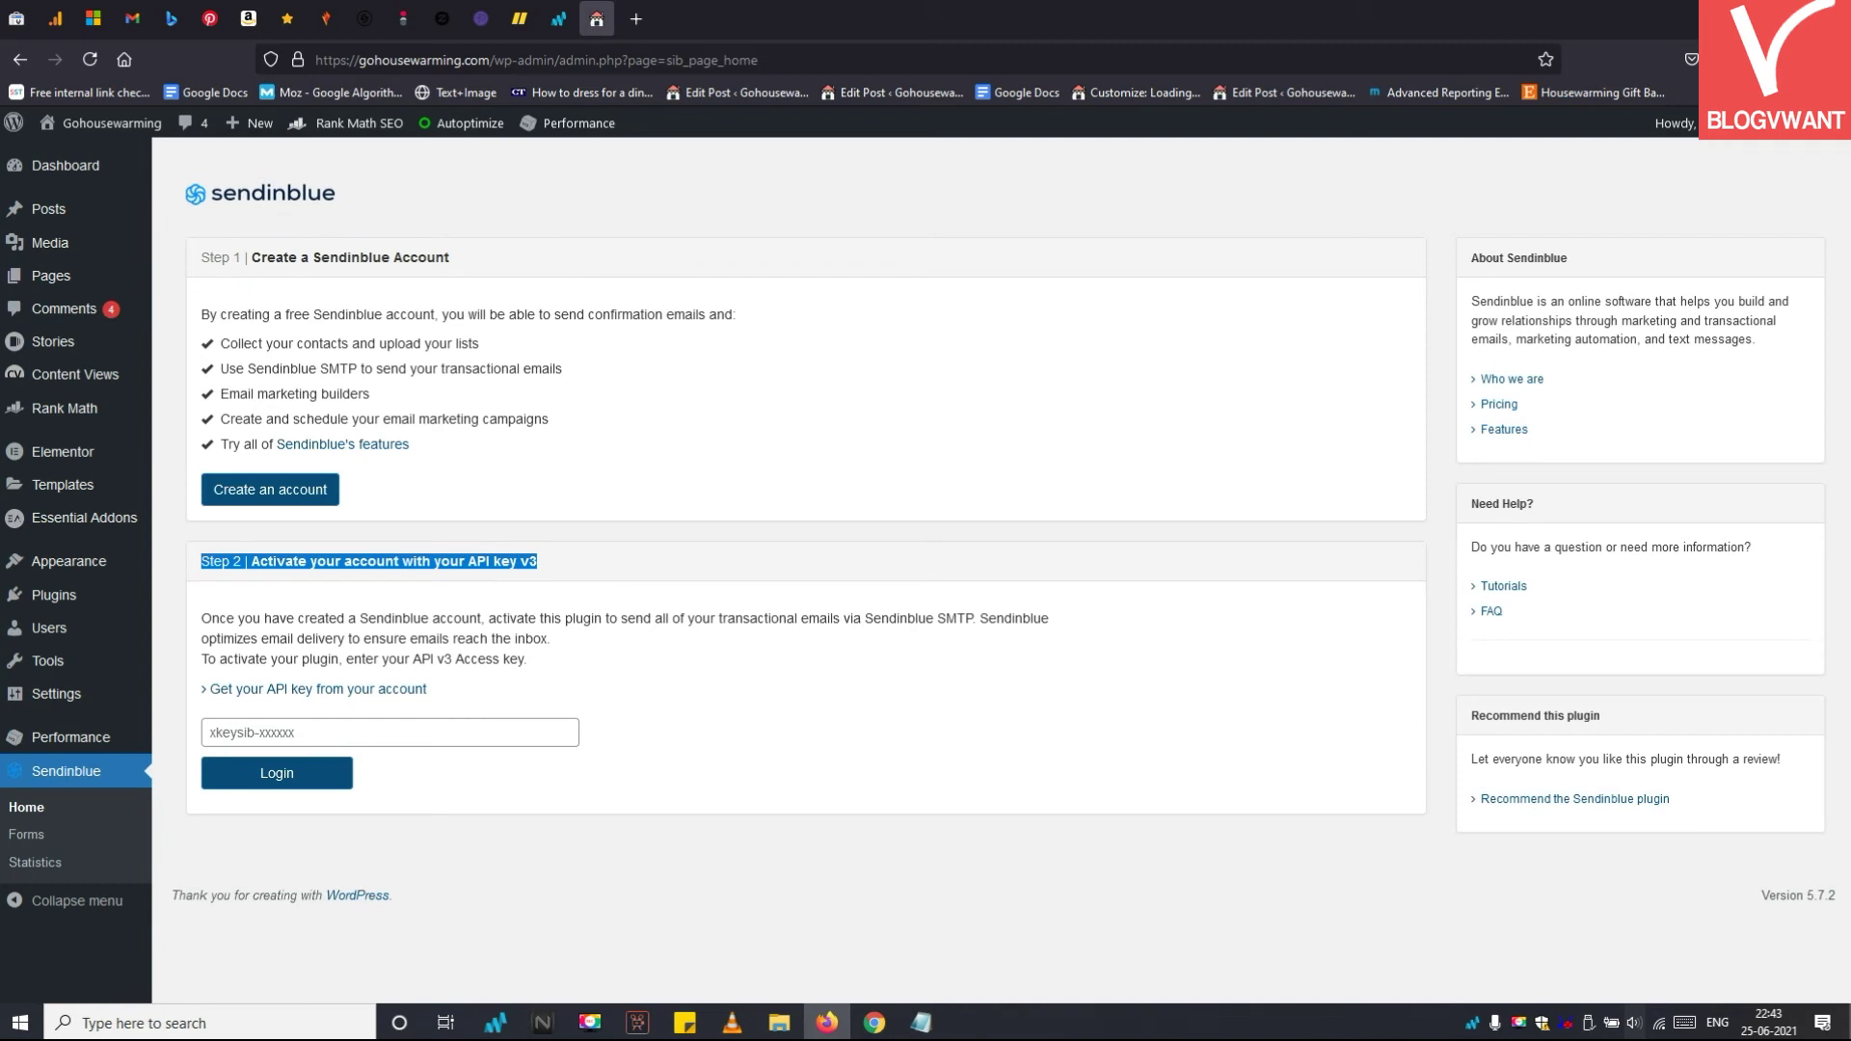
click(472, 475)
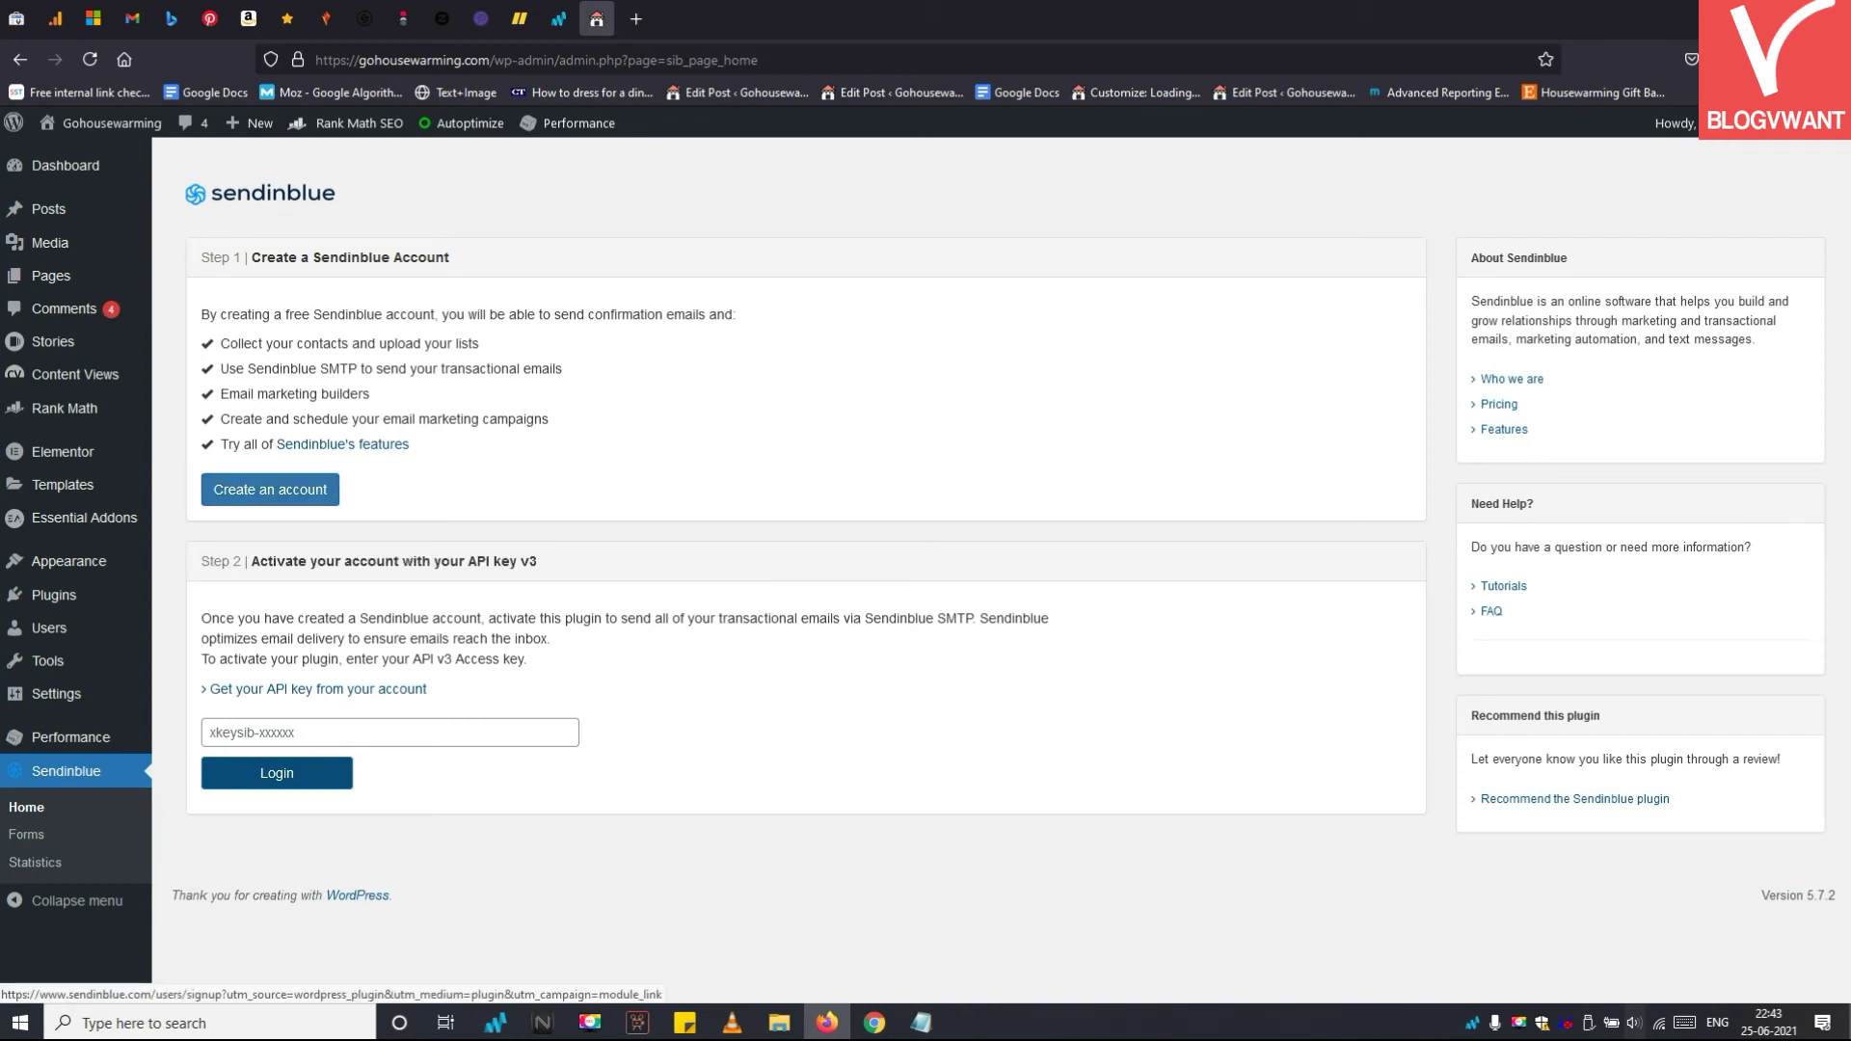
click(285, 492)
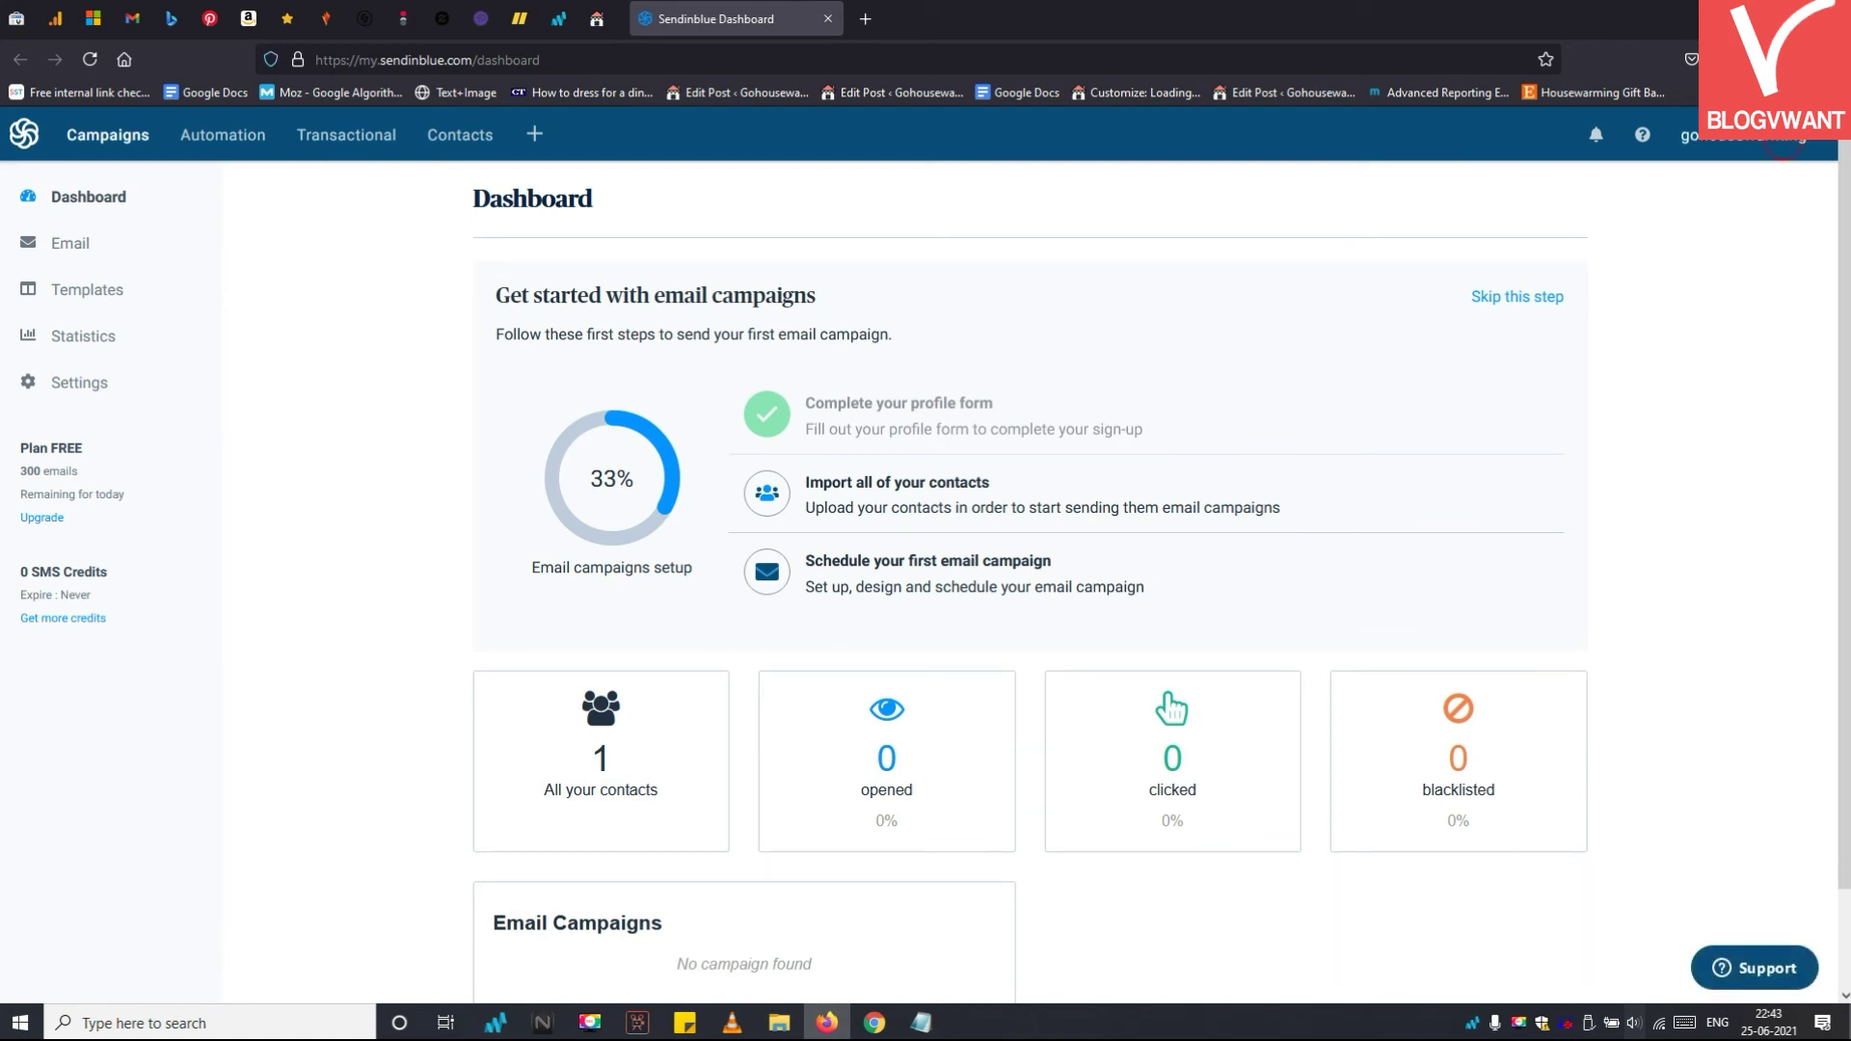
Copy the v3 API key from Sendinblue's SMTP & API page and return to WordPress.
click(1743, 135)
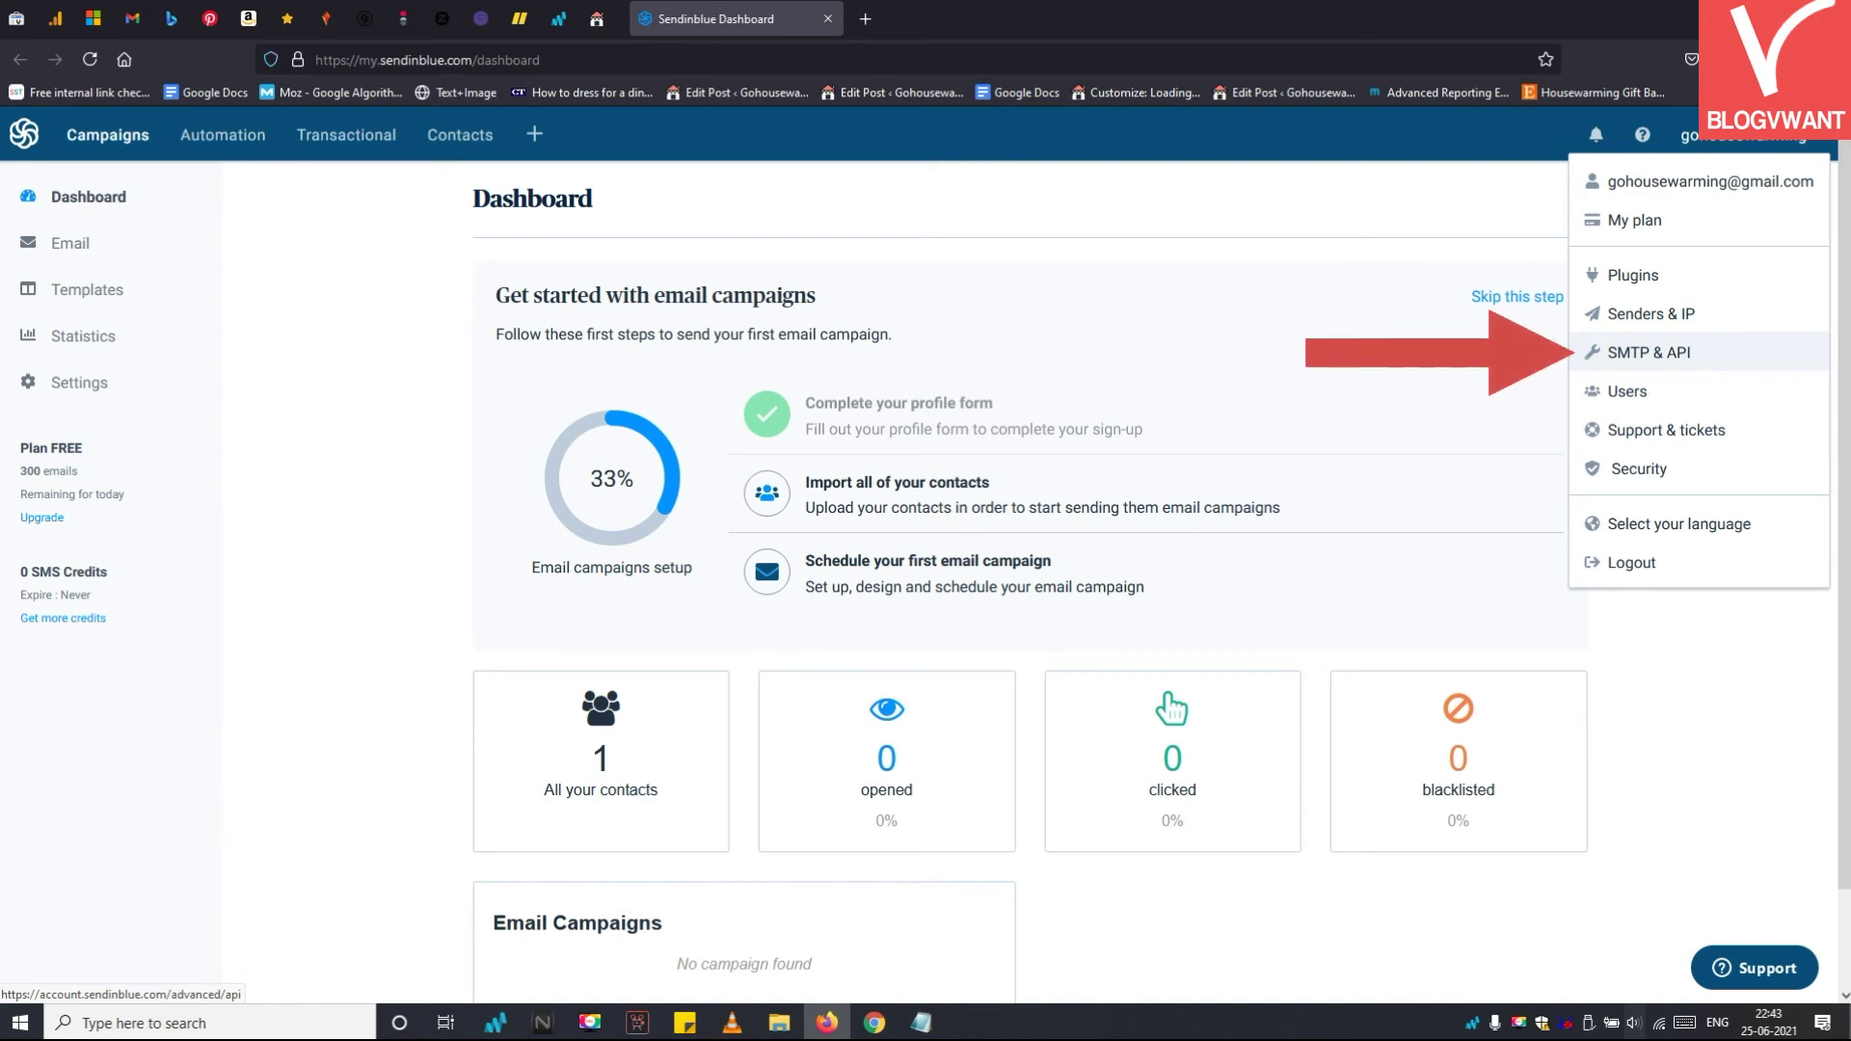
click(1701, 353)
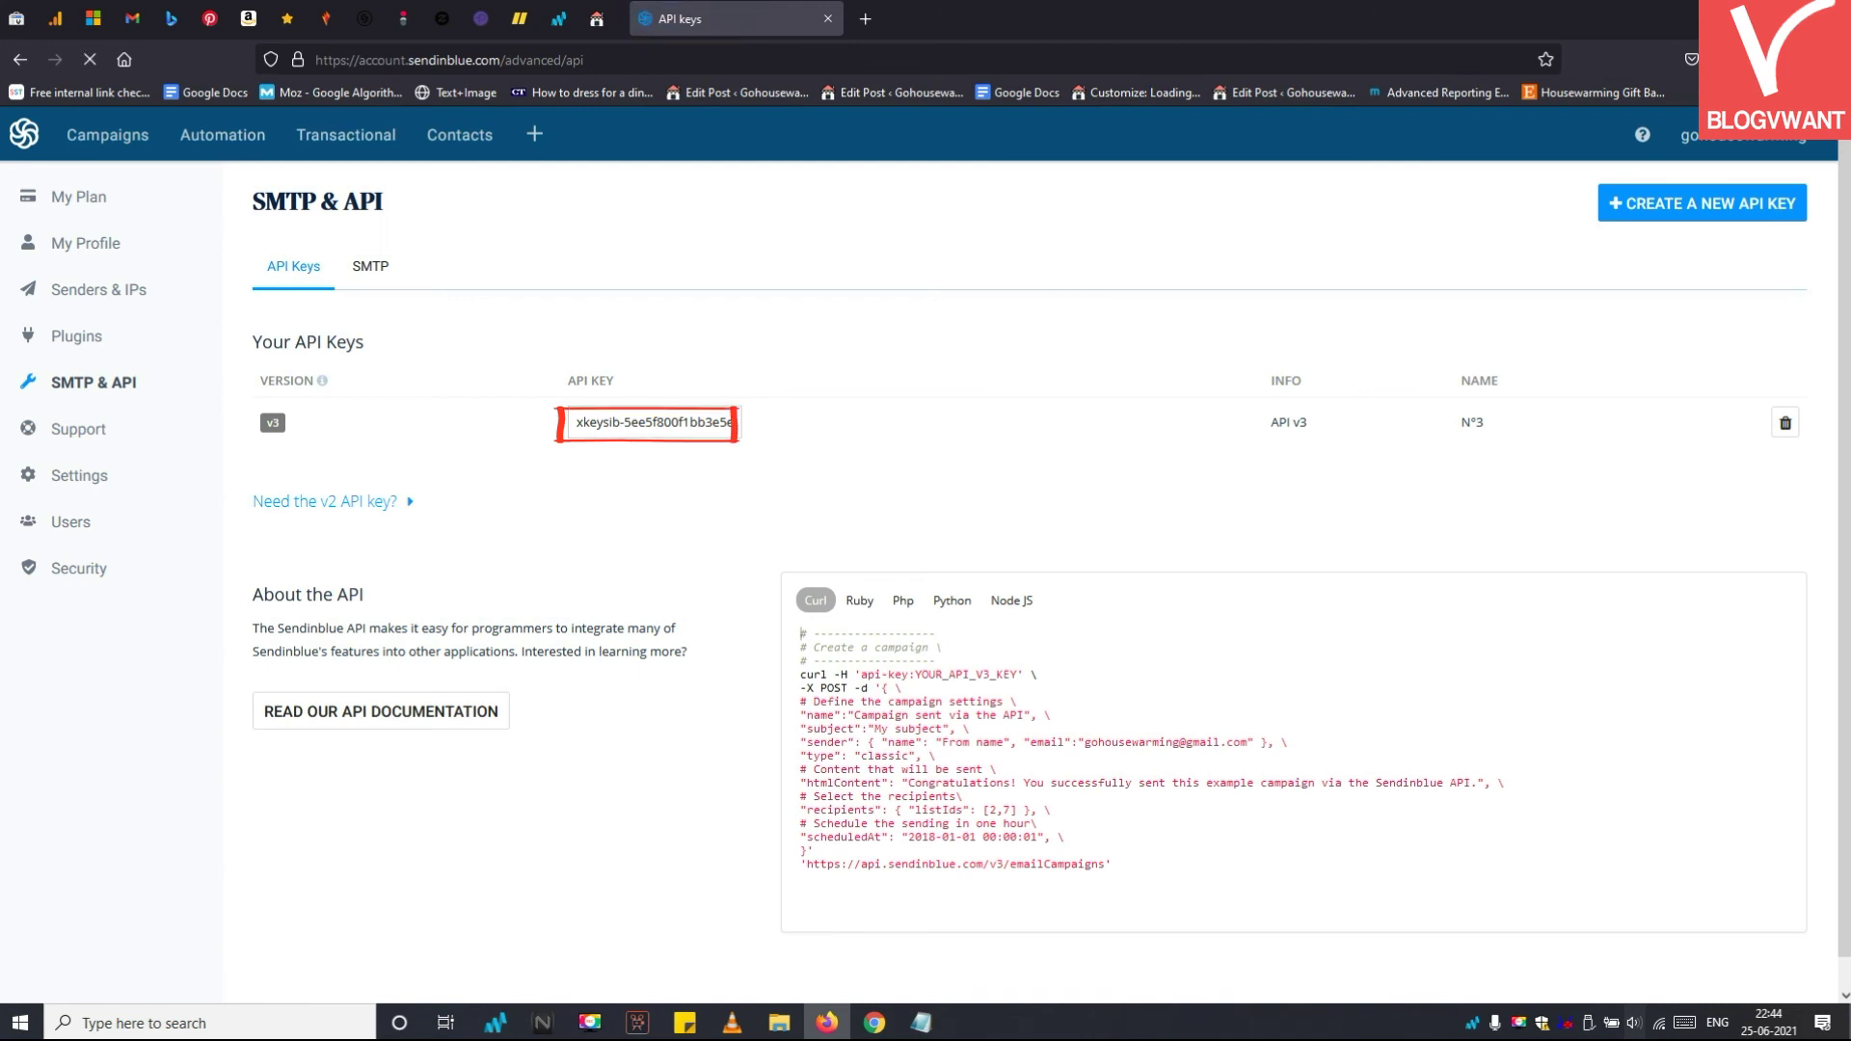
click(598, 422)
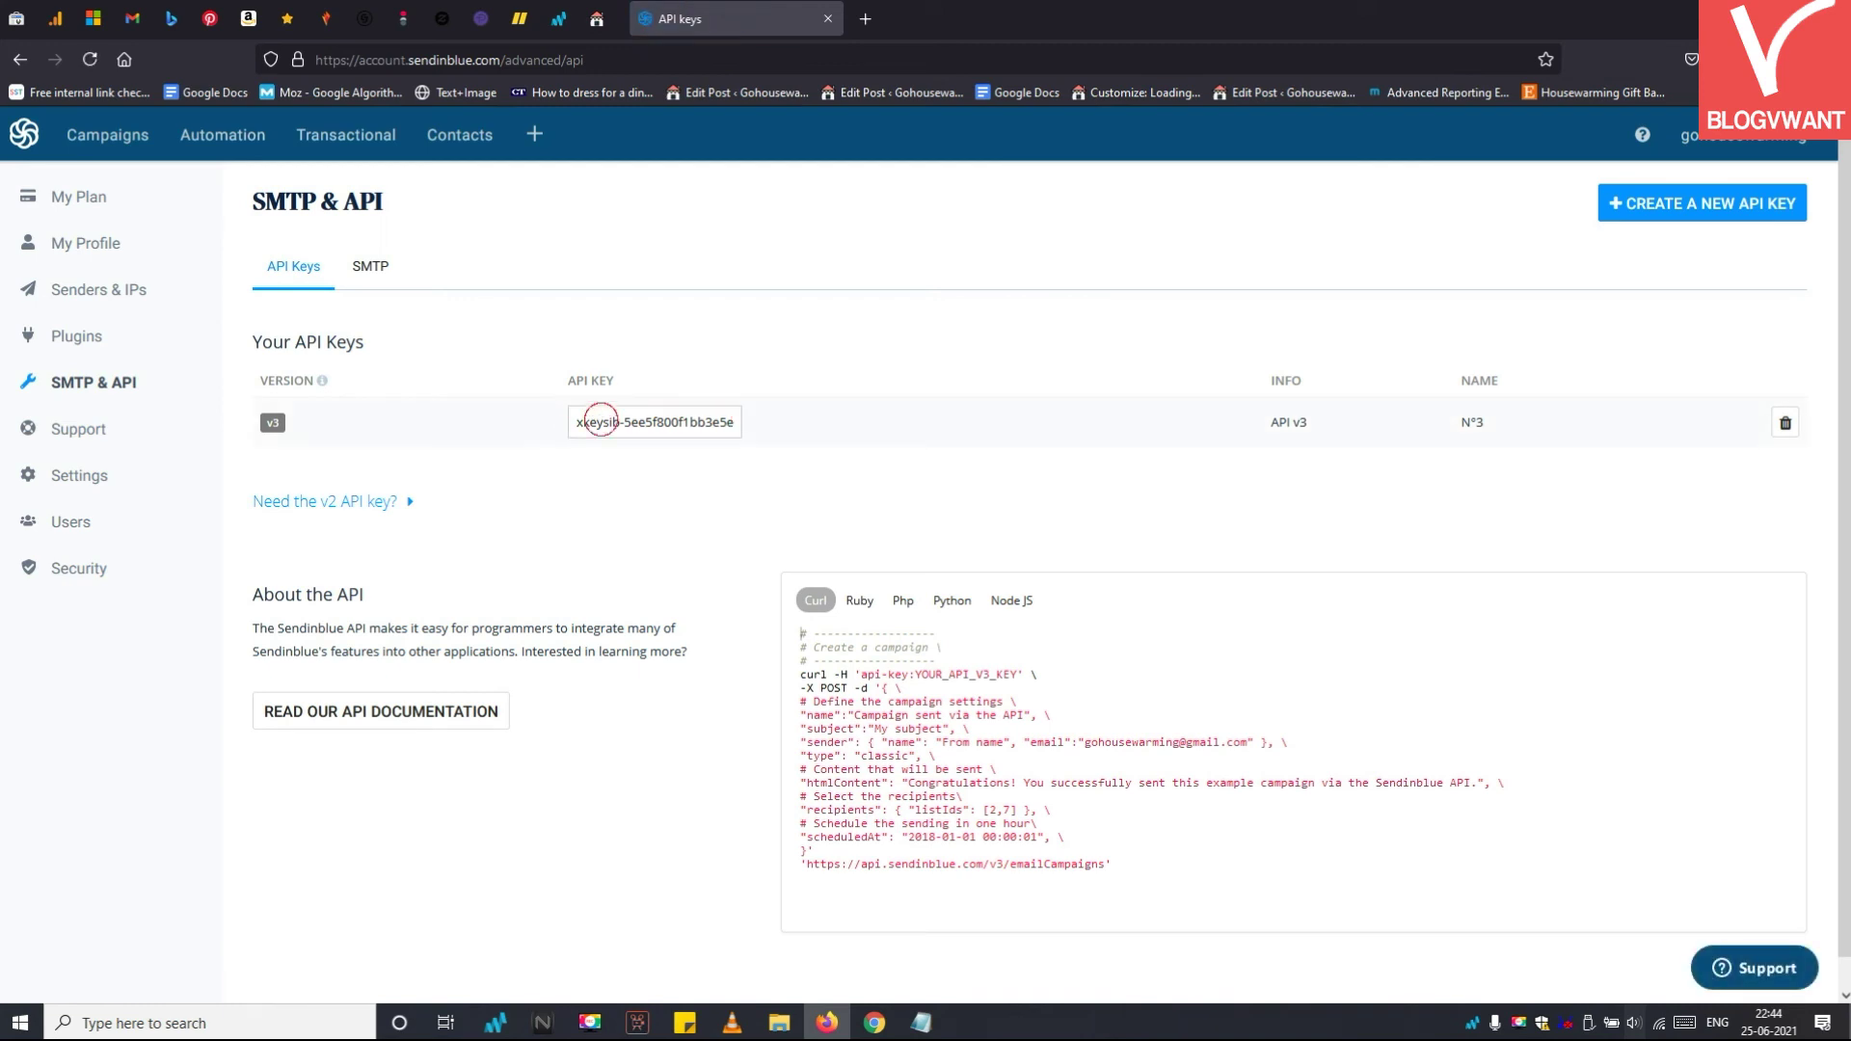
click(598, 18)
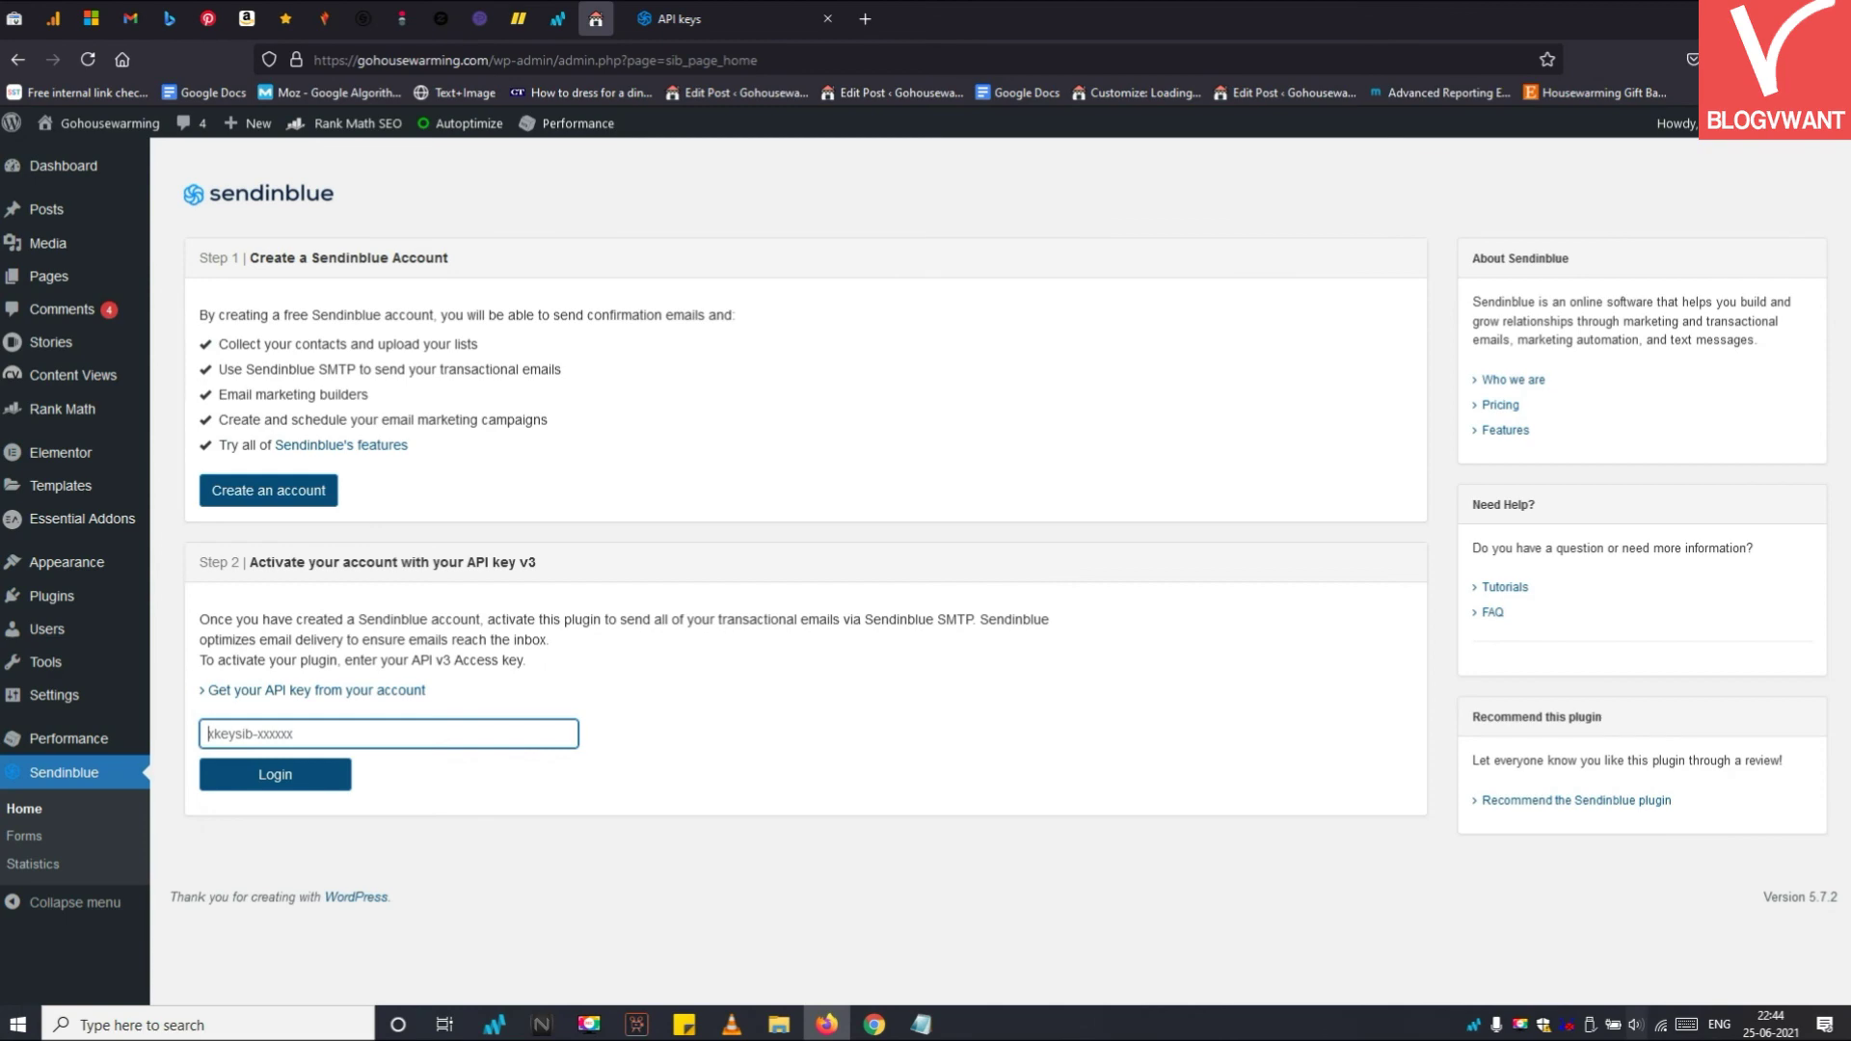
Paste the copied v3 API key into the plugin's API key field and log in.
right_click(537, 735)
click(613, 526)
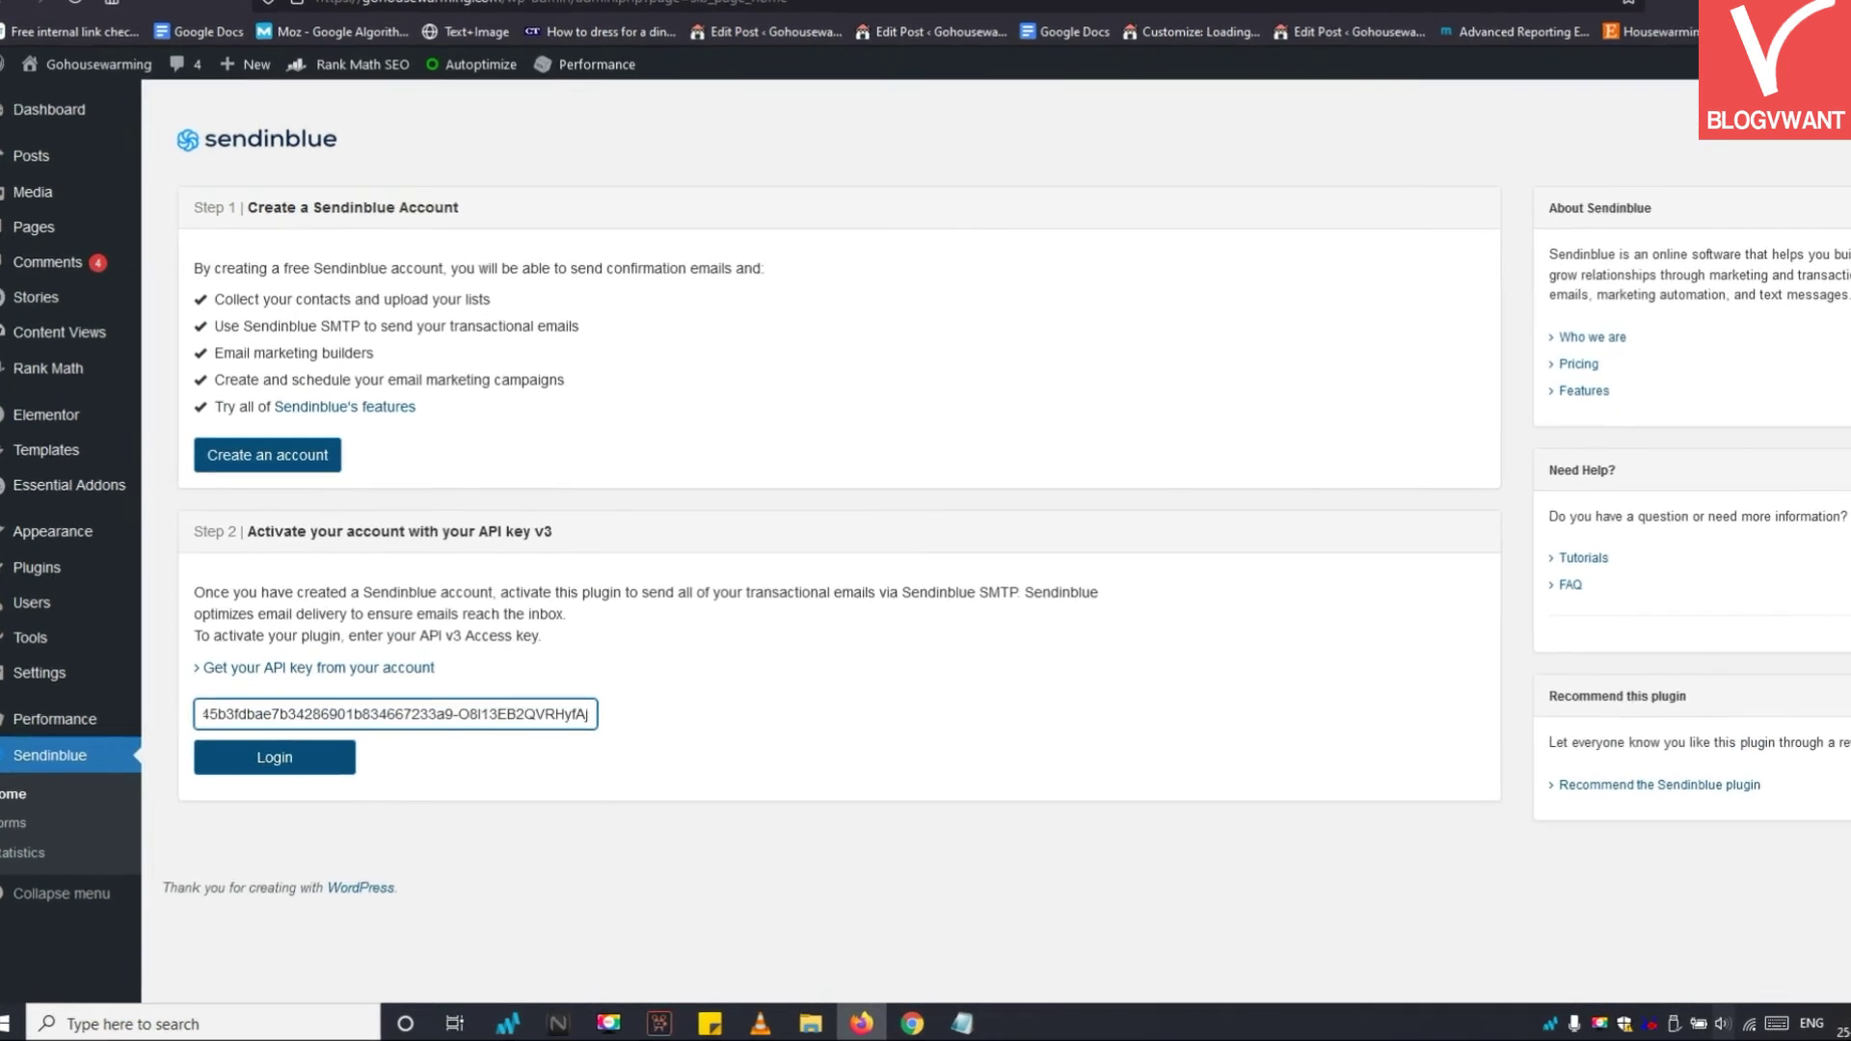
key(Return)
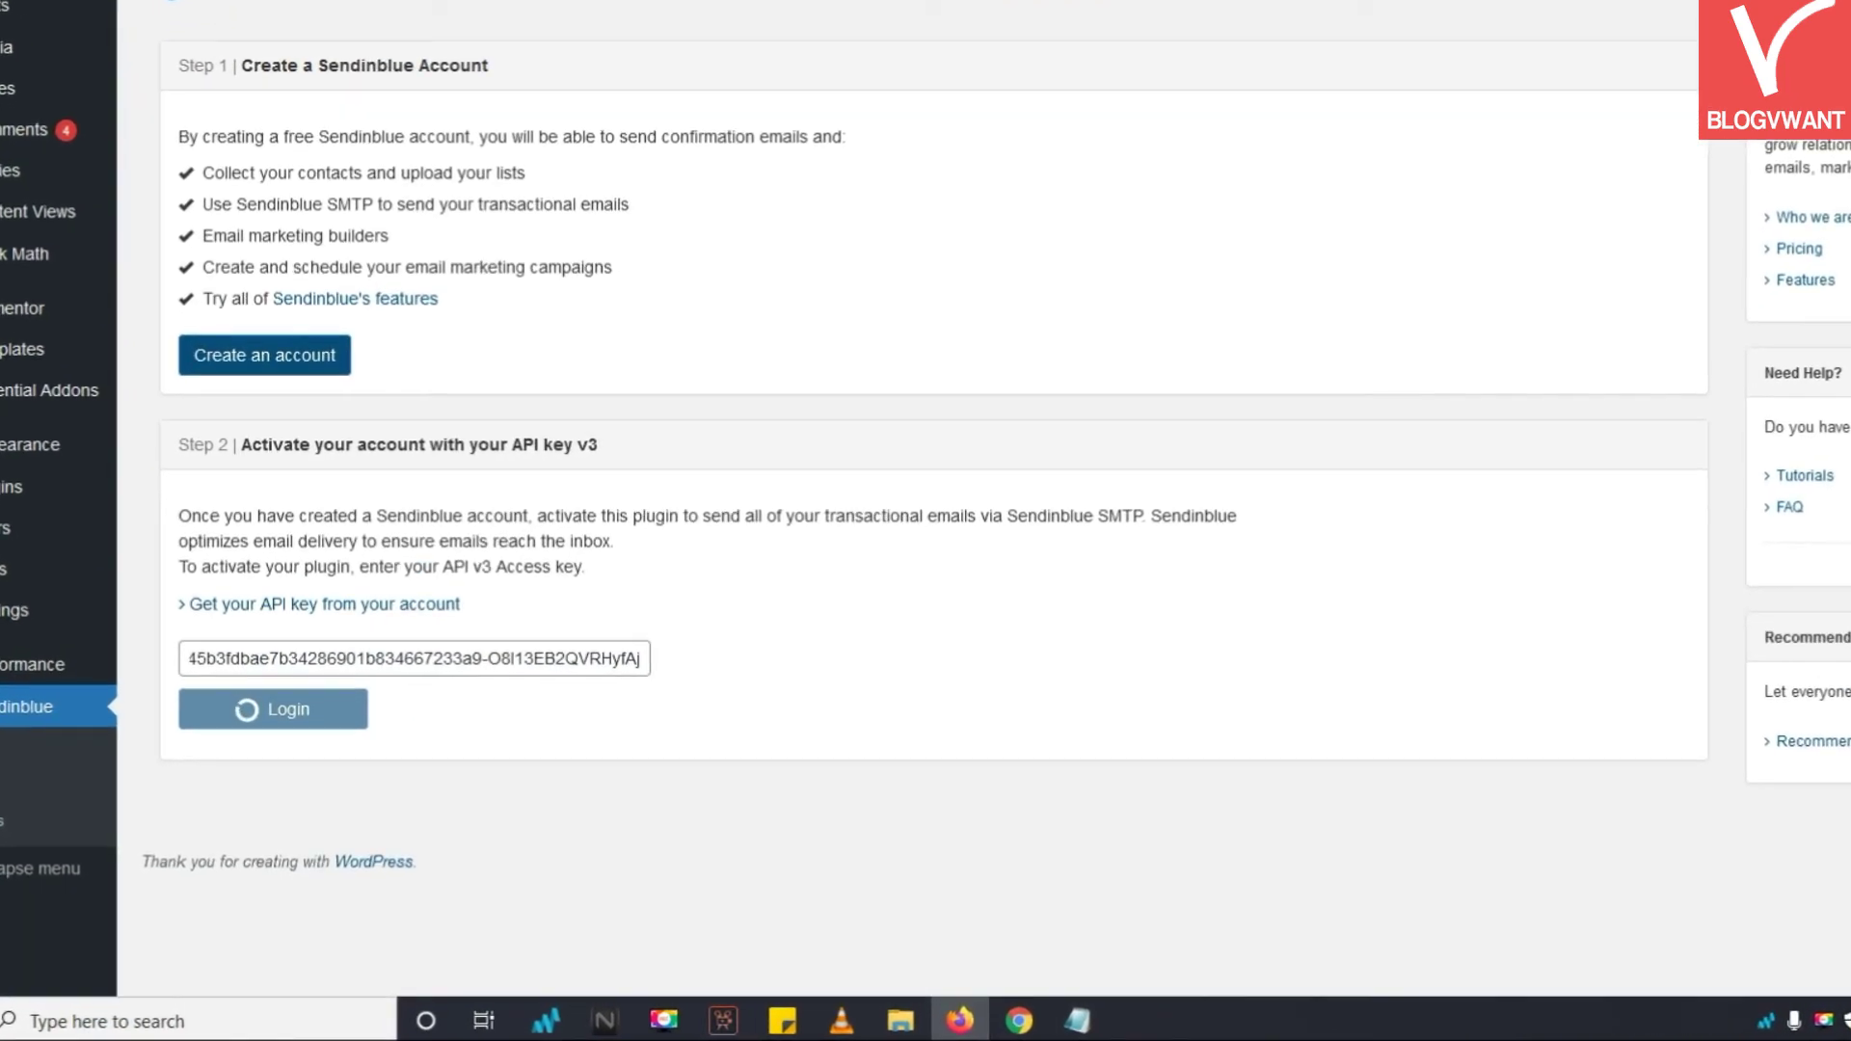